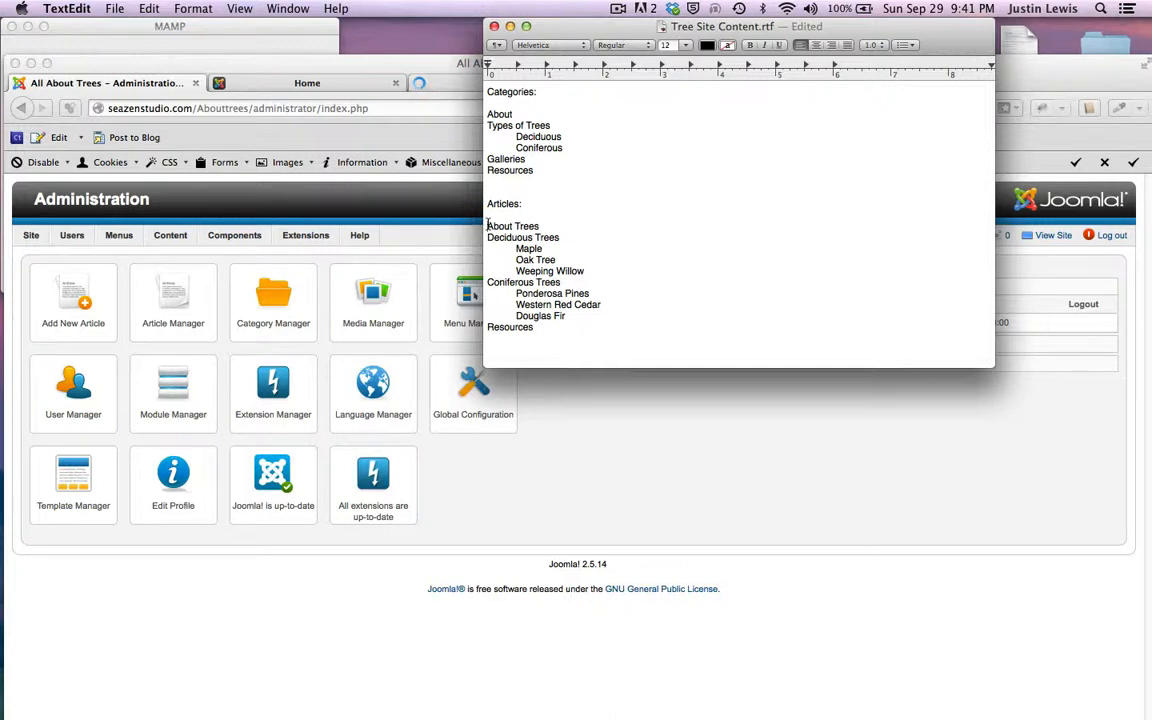
- Review the planned Categories and Articles lists in the Tree Site Content document, including Types of Trees and its subcategories
drag(487, 226, 589, 337)
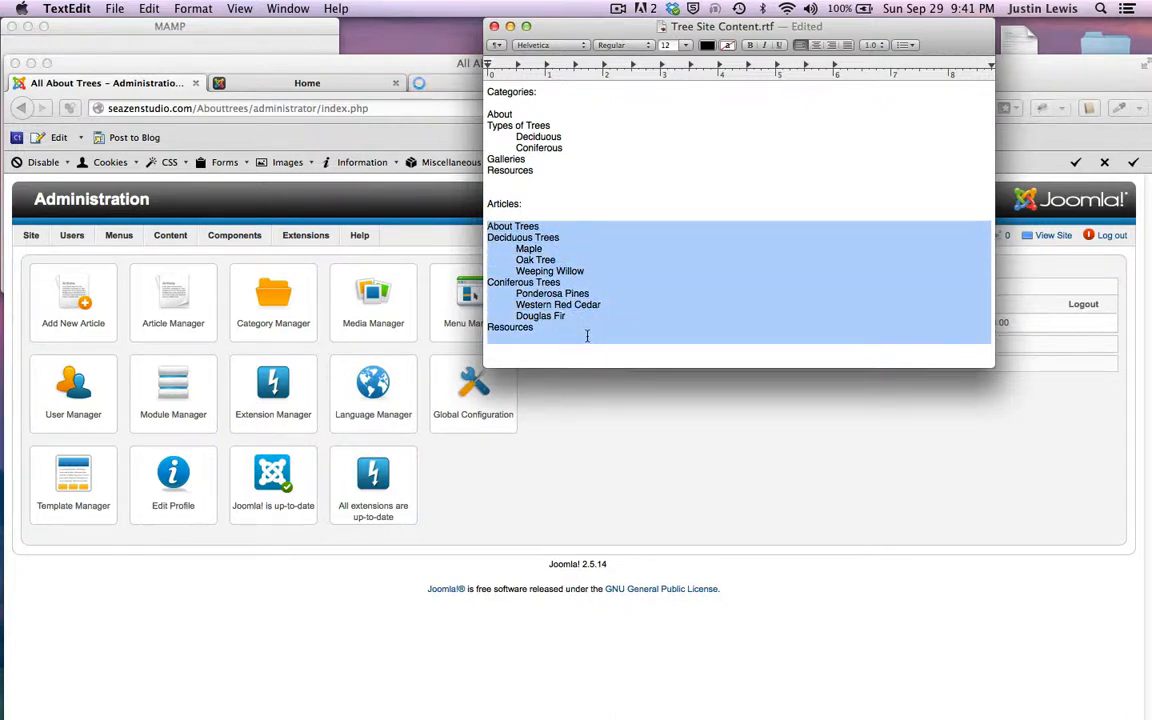
click(587, 336)
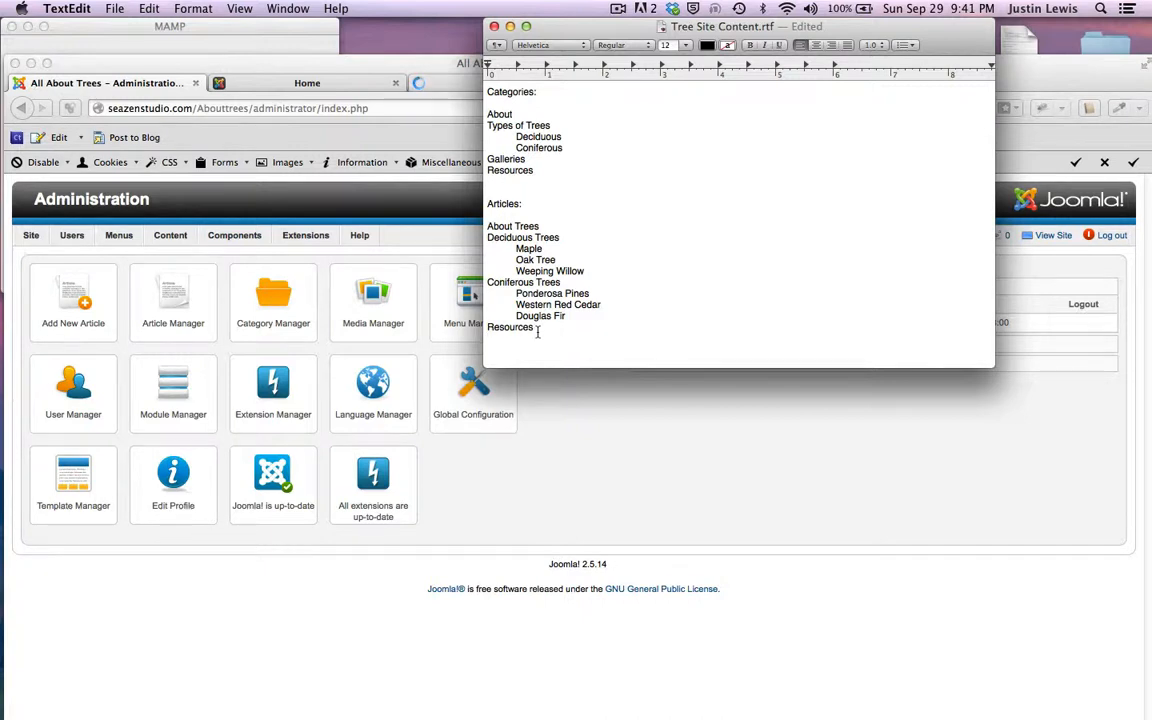
drag(537, 329, 544, 222)
click(545, 222)
scroll(534, 338, up, 1)
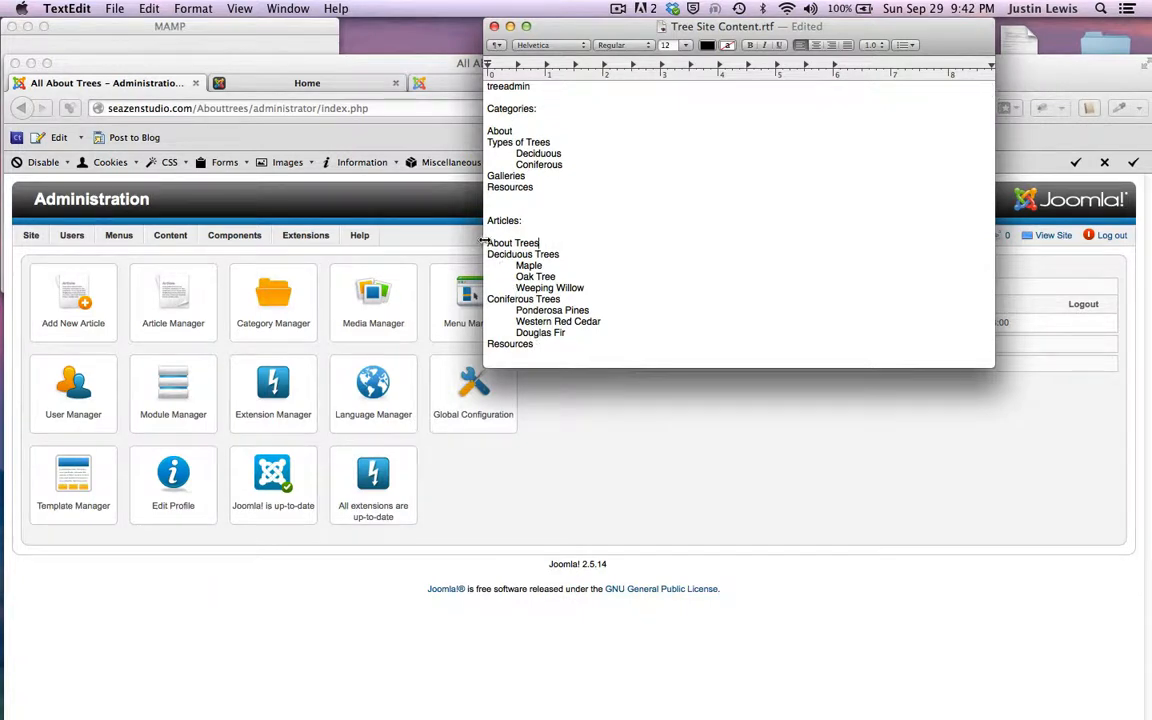
drag(535, 187, 484, 117)
click(550, 185)
drag(487, 142, 573, 165)
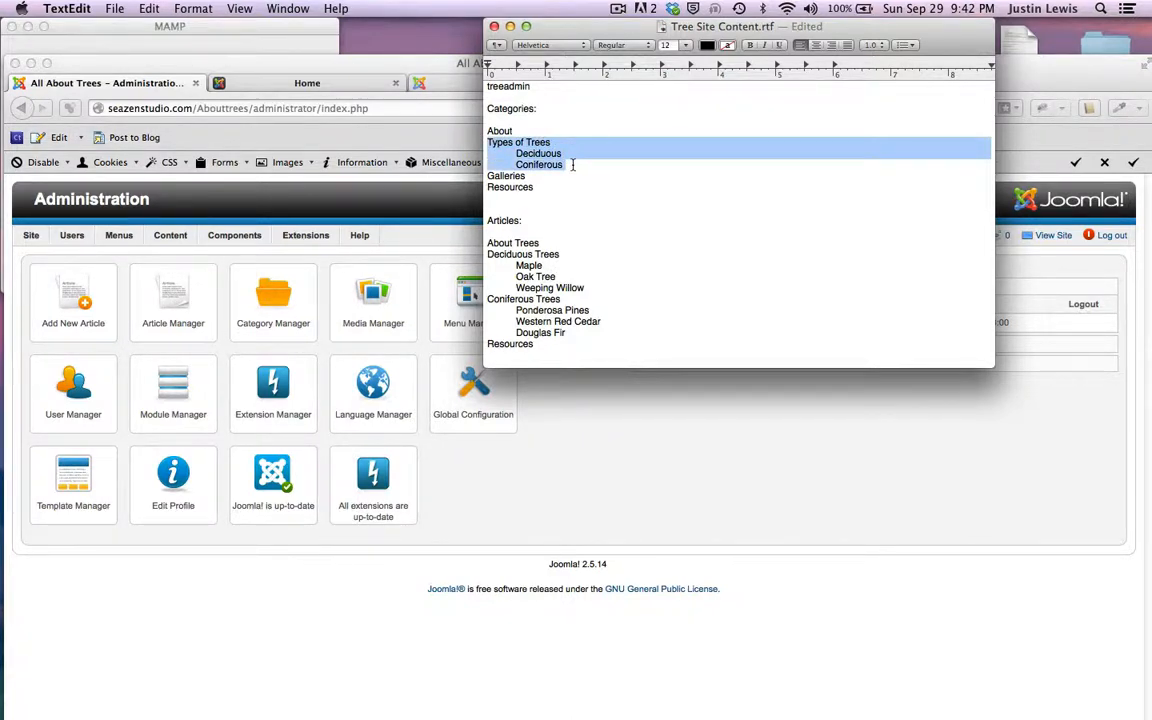
click(573, 165)
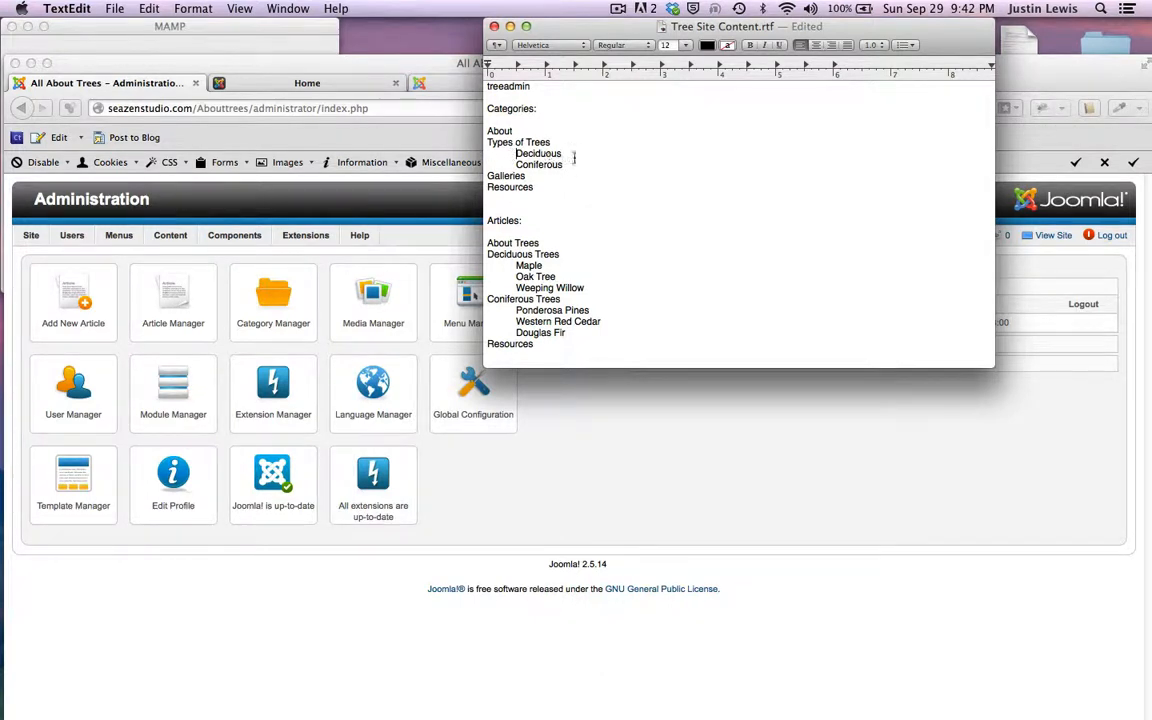
- Switch to Firefox and look through the Latest News assignments and weekly assignment tiles on the Web Design Zoo home page
click(377, 66)
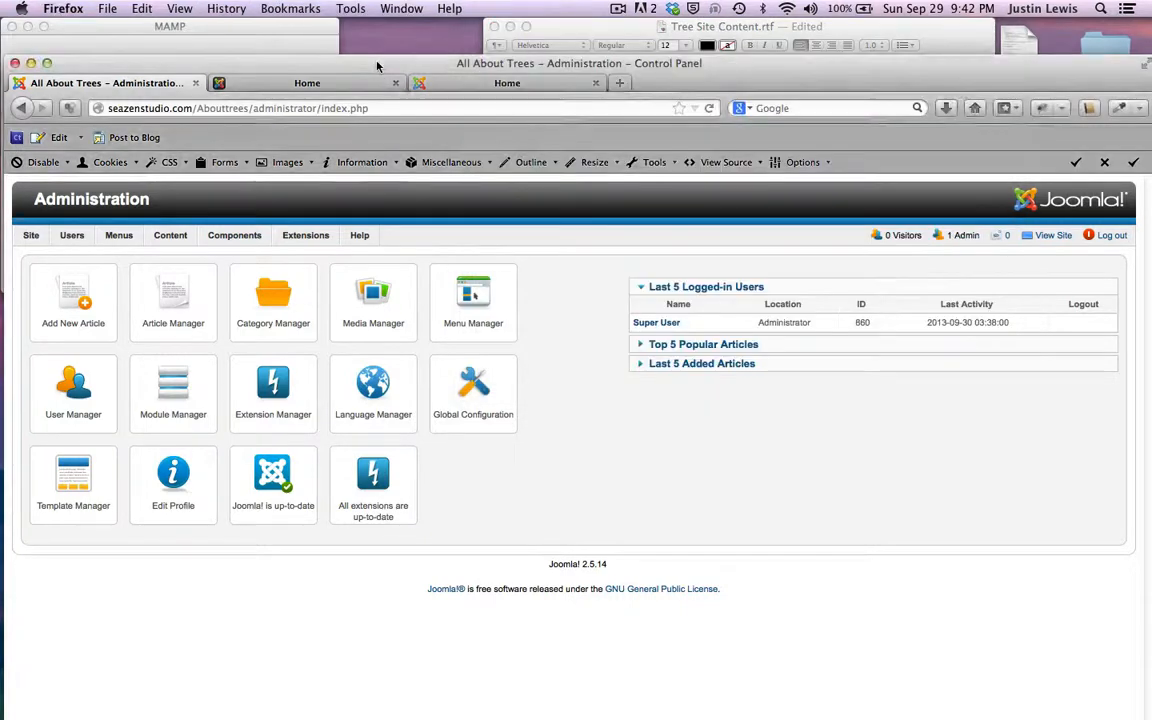
click(465, 83)
scroll(638, 496, down, 10)
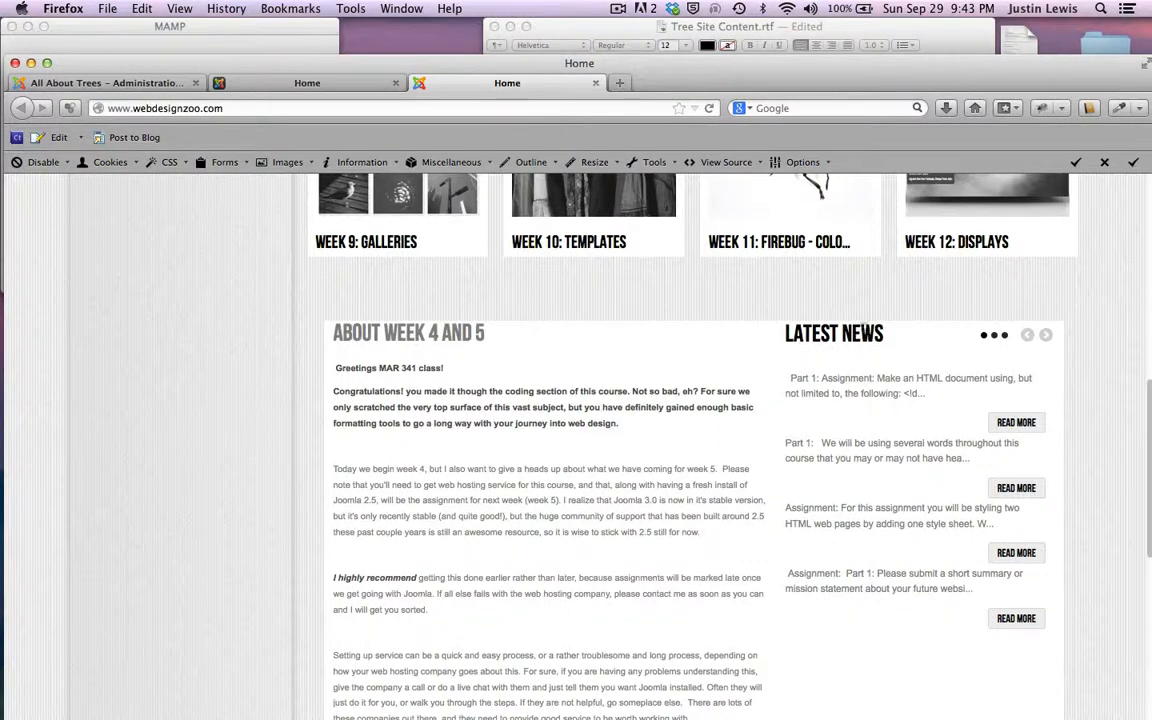
click(1027, 337)
click(1027, 337)
click(1046, 337)
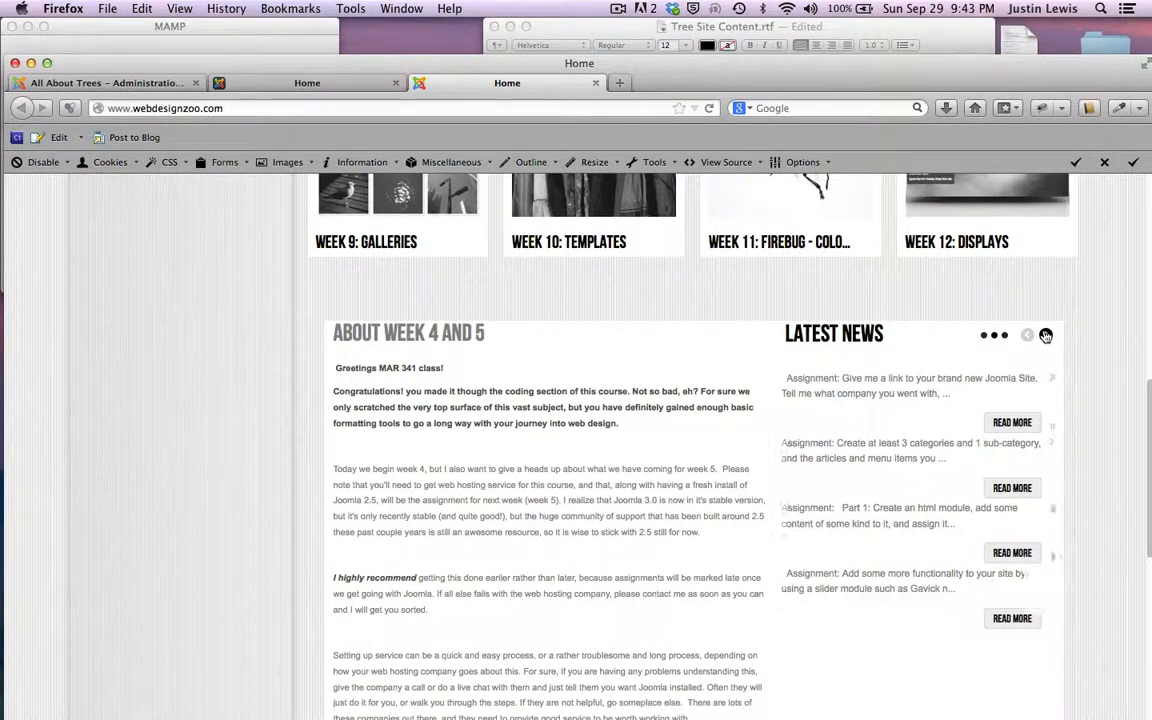
scroll(833, 378, up, 5)
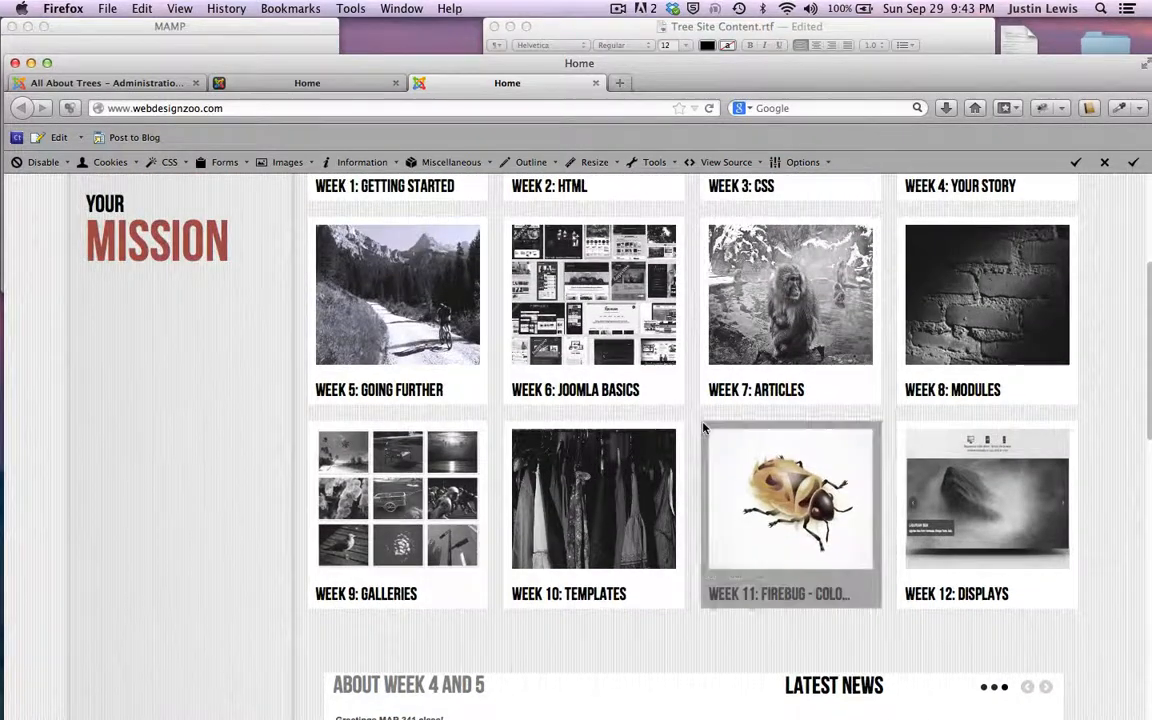
scroll(703, 428, down, 5)
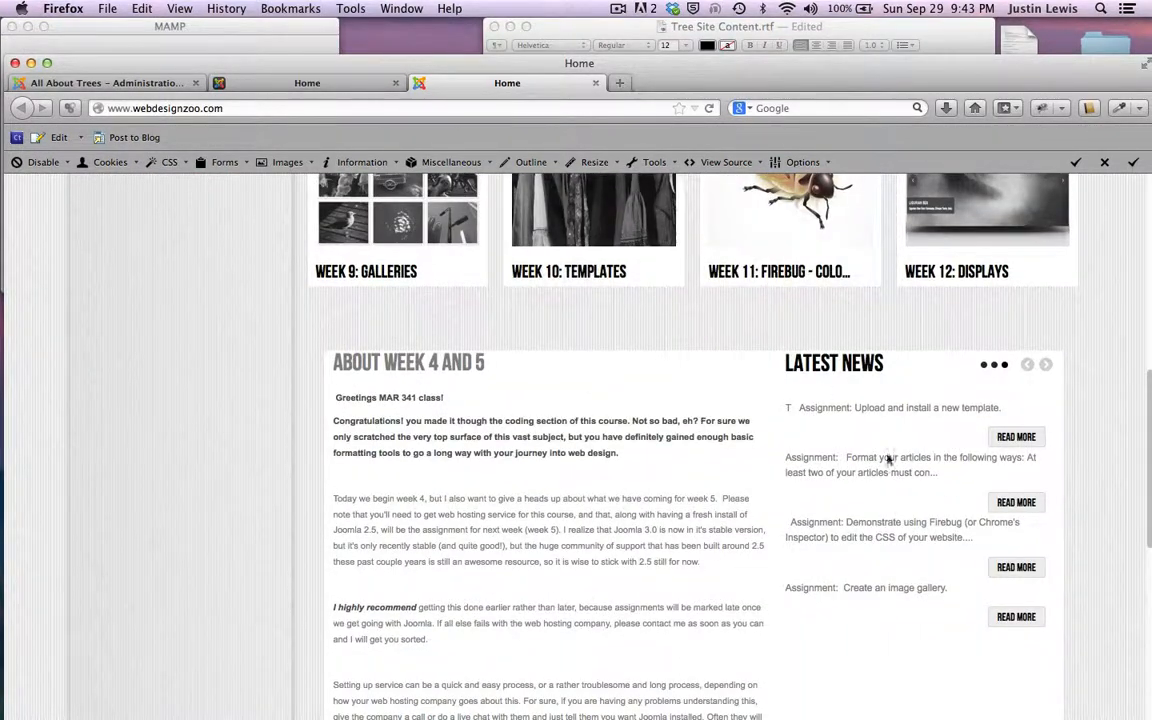
click(1027, 364)
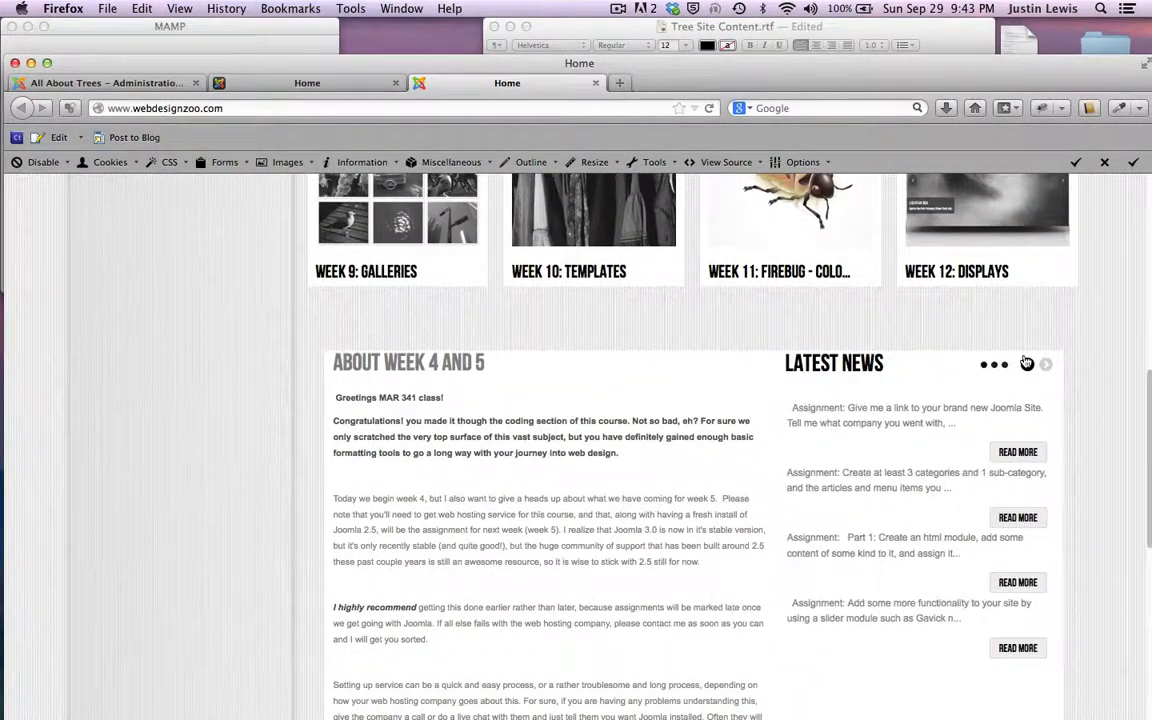
click(1027, 364)
click(1028, 364)
click(1029, 365)
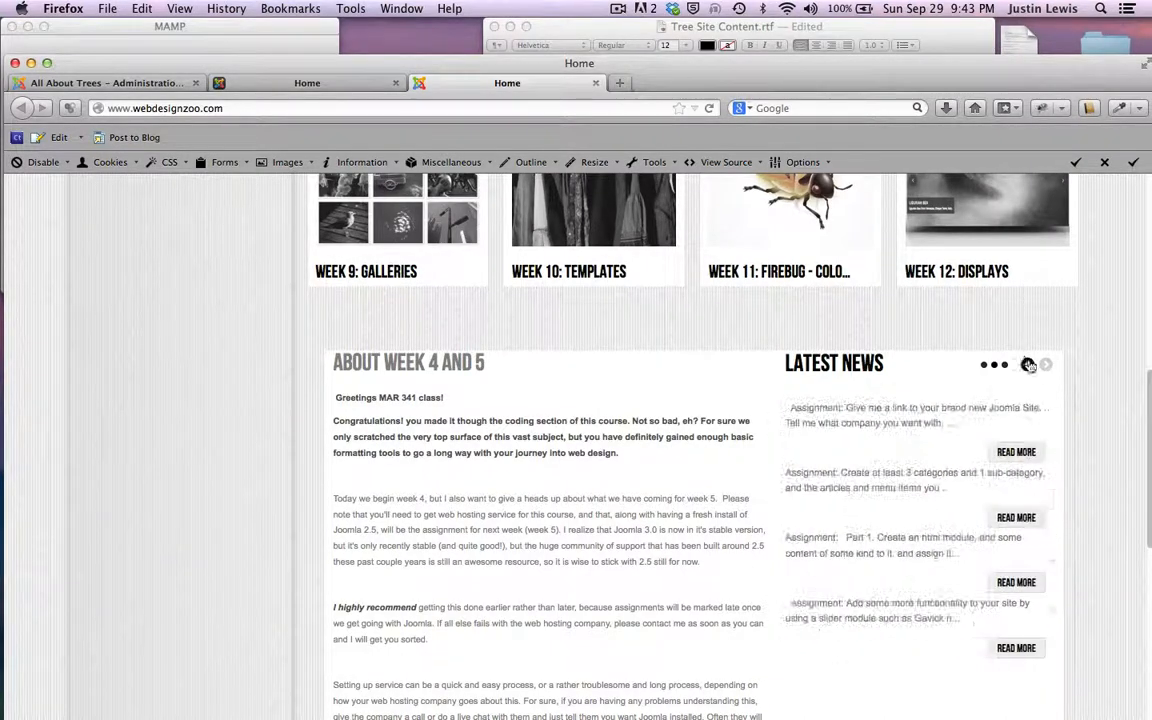
click(1028, 365)
click(1023, 367)
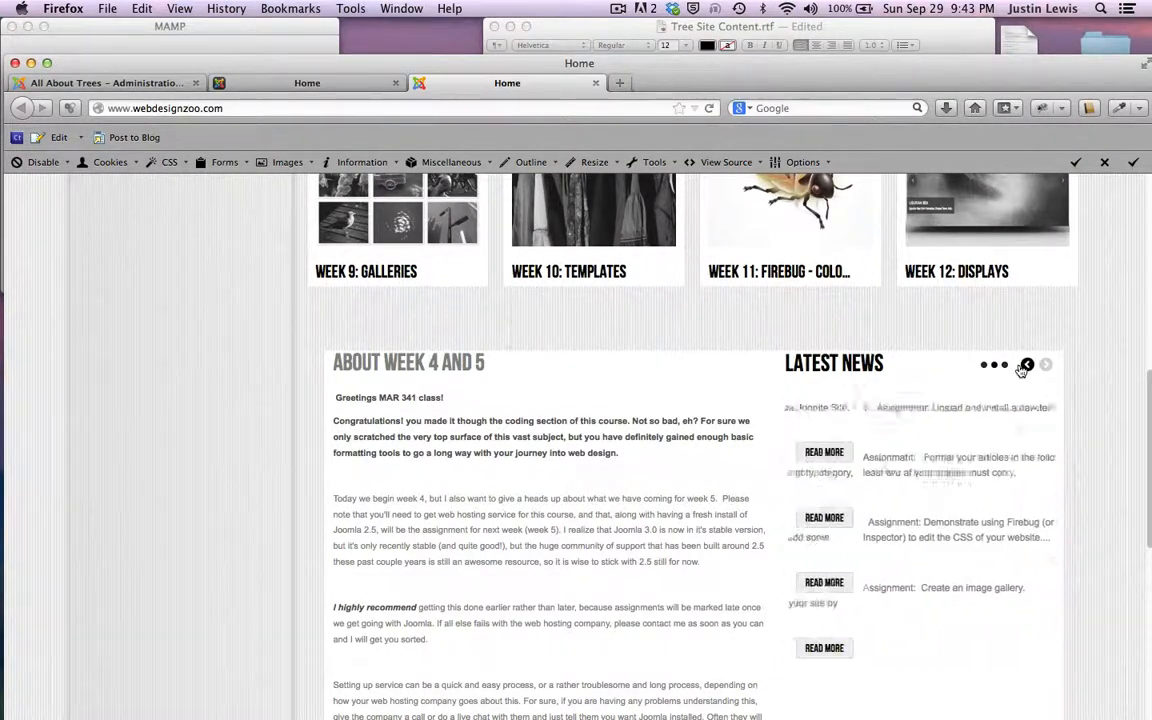
scroll(1021, 370, up, 10)
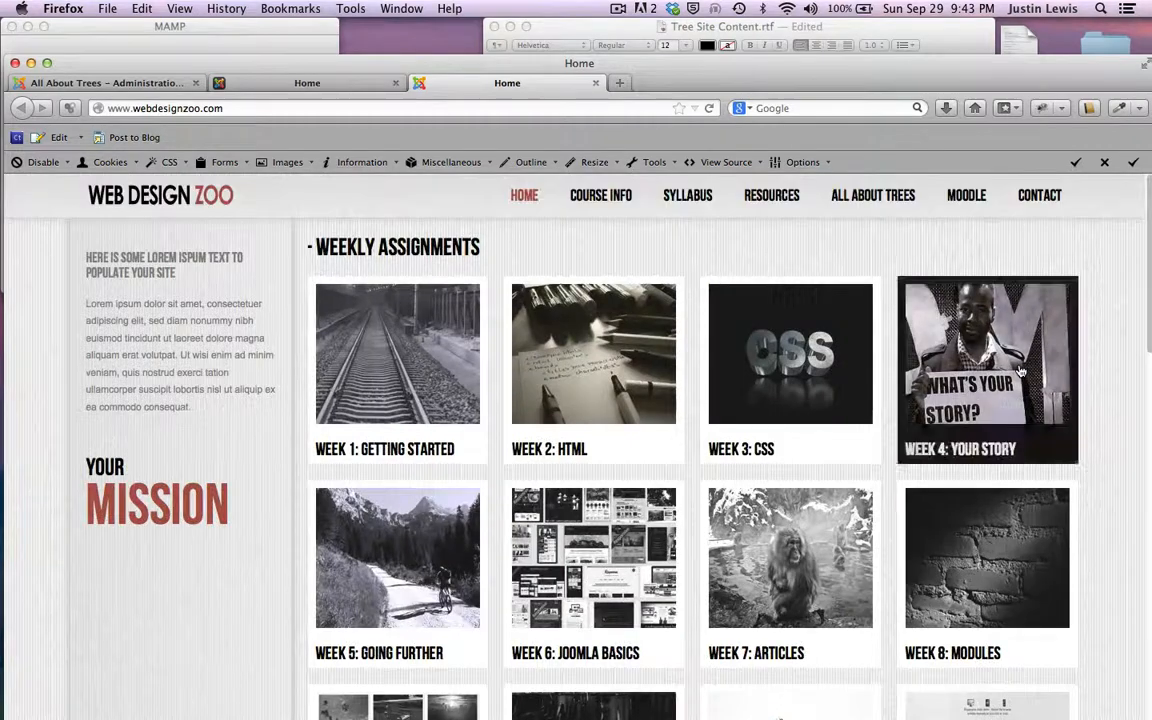
scroll(1024, 360, down, 2)
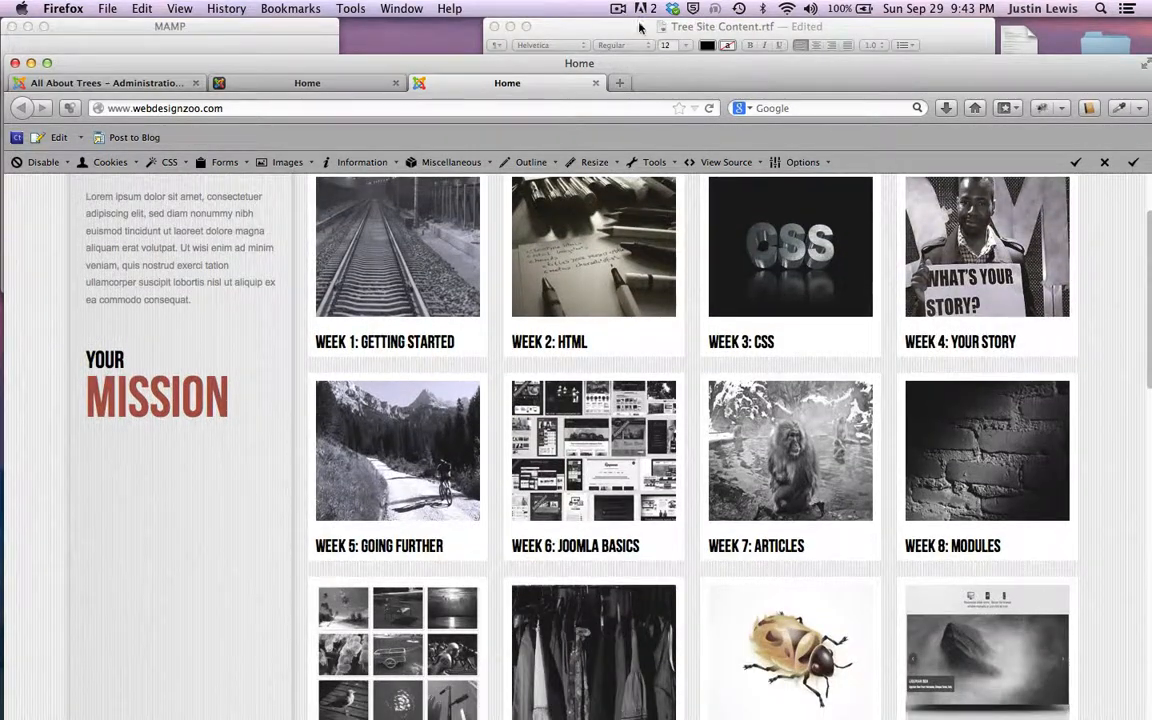
- Switch to the Tree Site Content document in TextEdit and review its article list, starting with About Trees
click(592, 35)
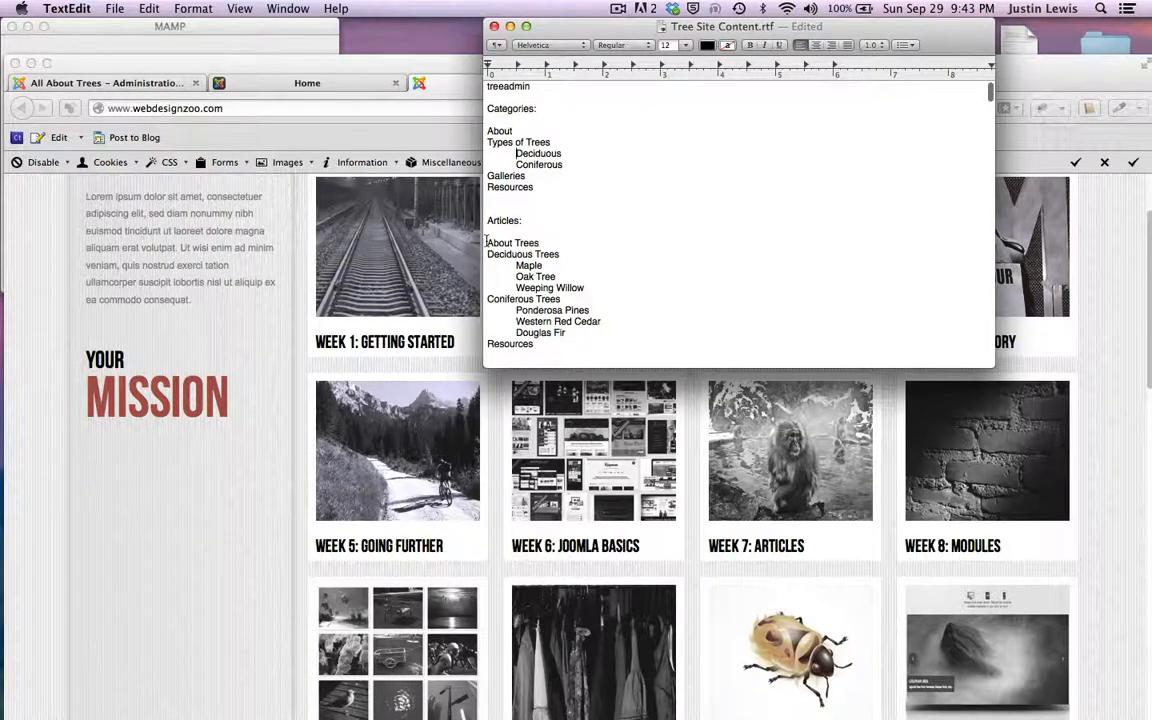
drag(488, 243, 566, 359)
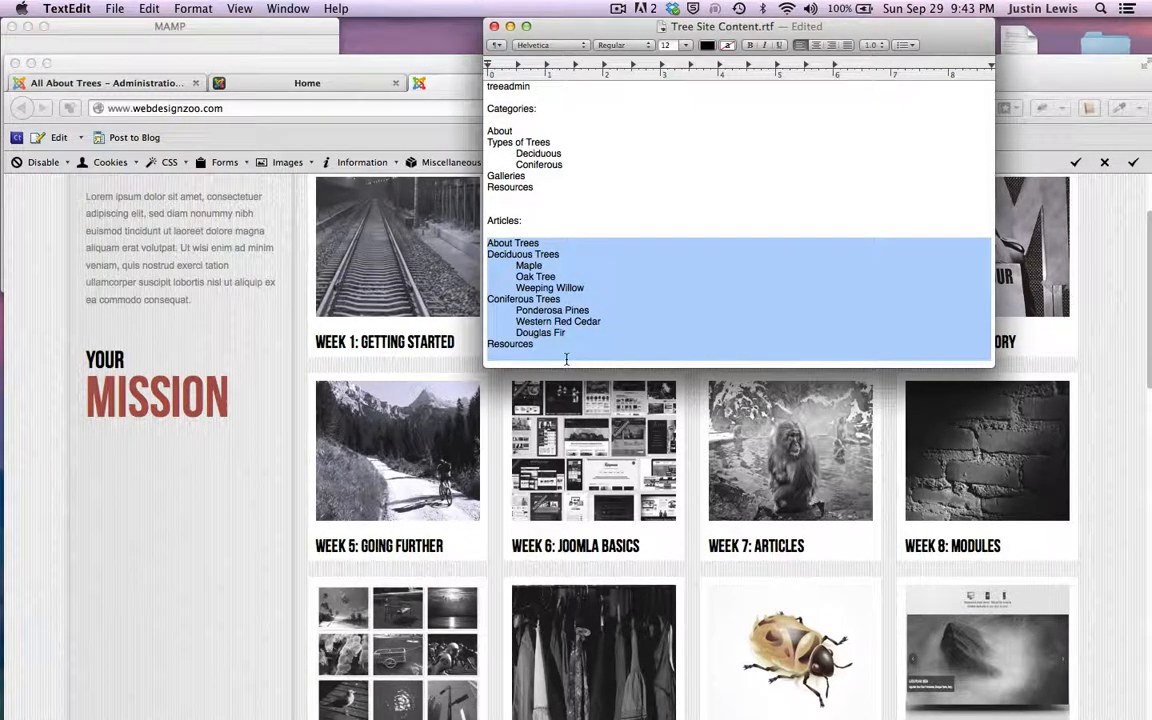
click(490, 240)
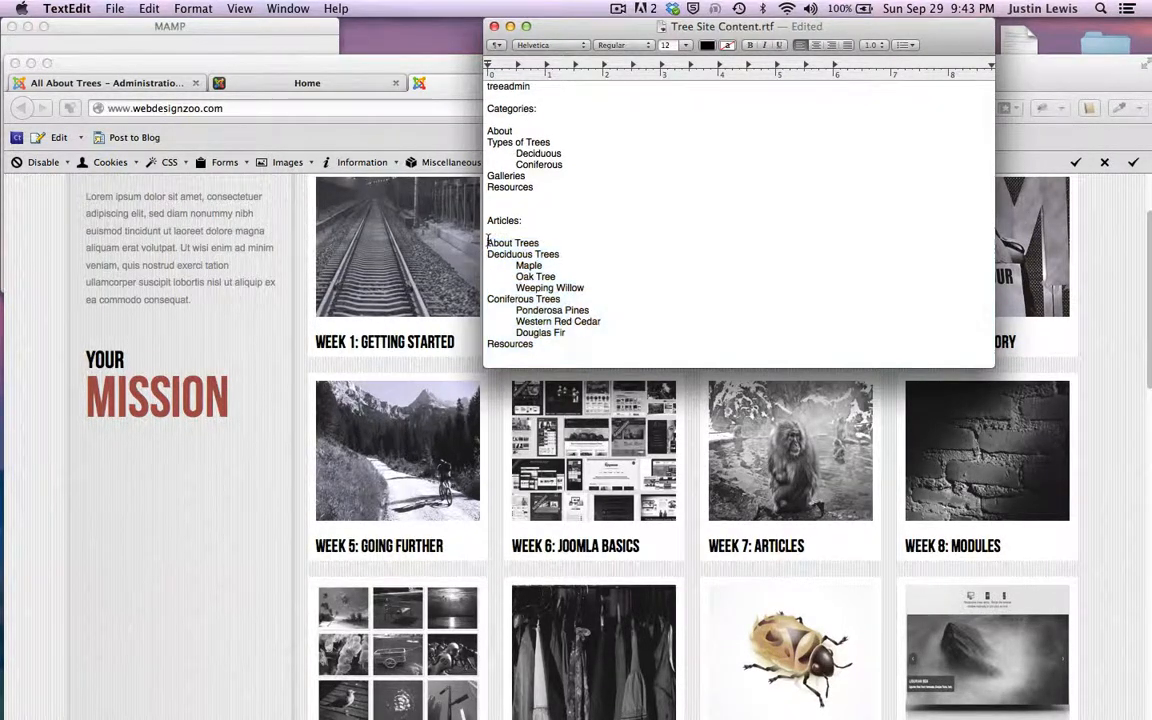
drag(490, 243, 545, 243)
click(489, 232)
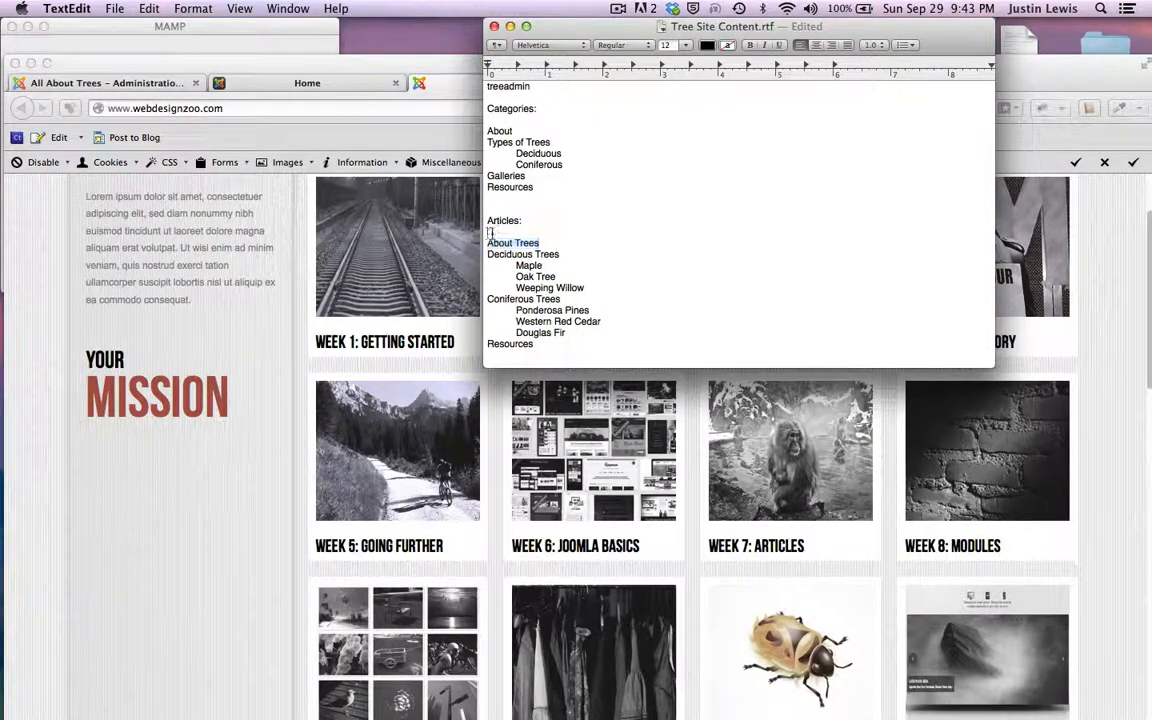
- Add a Home entry above About Trees in the Articles list and remove it again
text(Home)
click(528, 221)
key(Return)
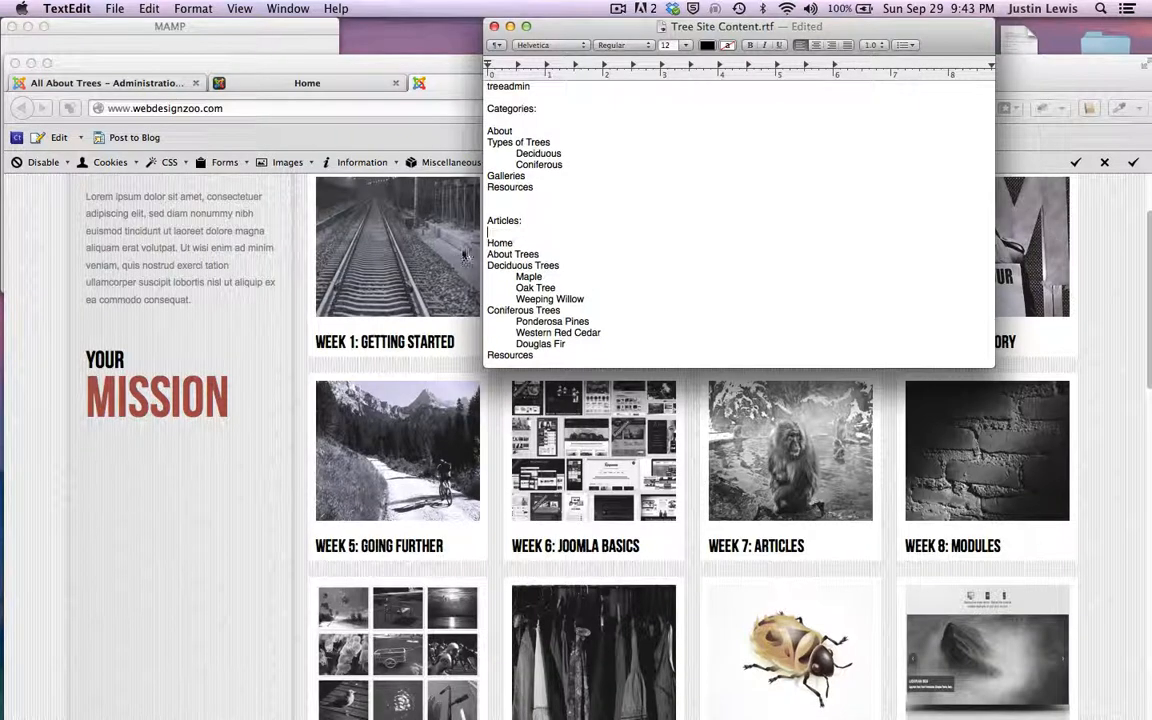
drag(488, 243, 522, 241)
key(super+x)
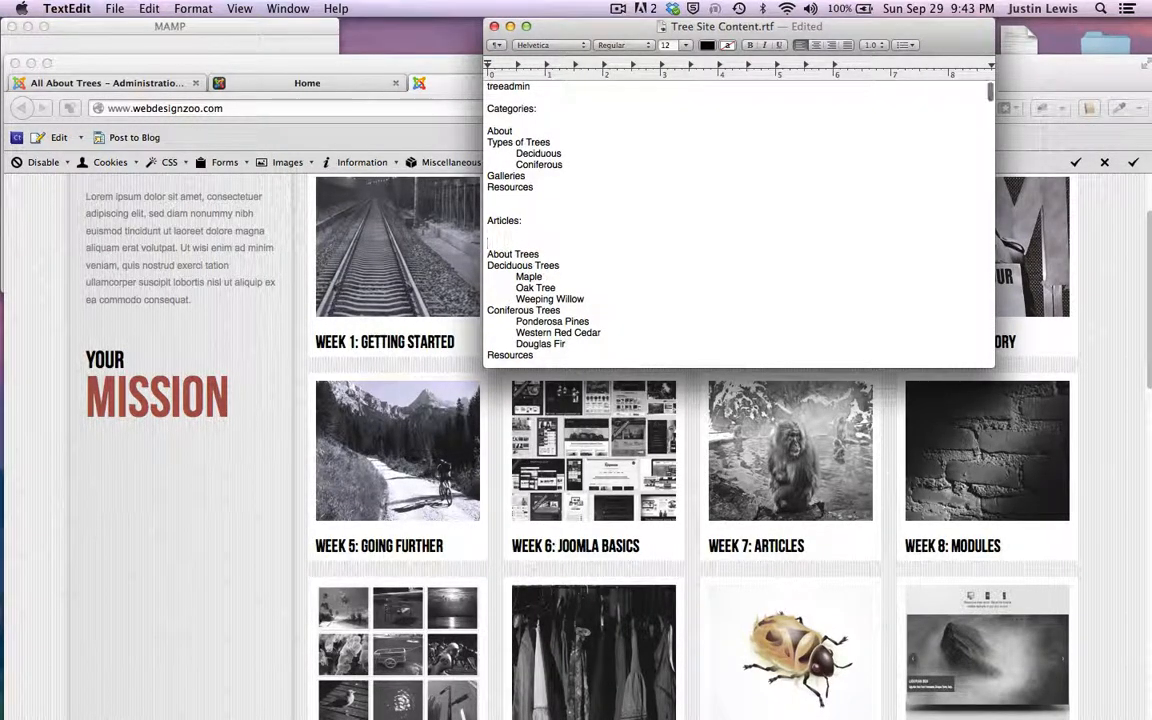
- Examine the Articles list from About Trees through the Deciduous and Coniferous Trees entries to Resources
scroll(521, 240, down, 3)
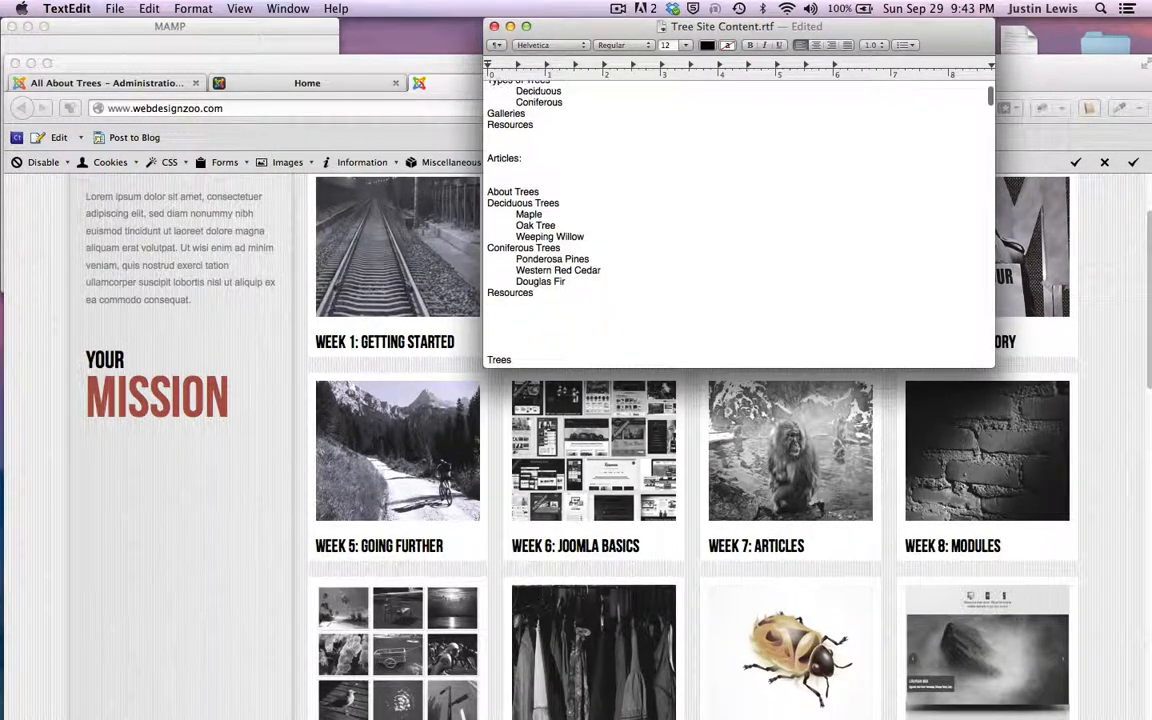
click(488, 192)
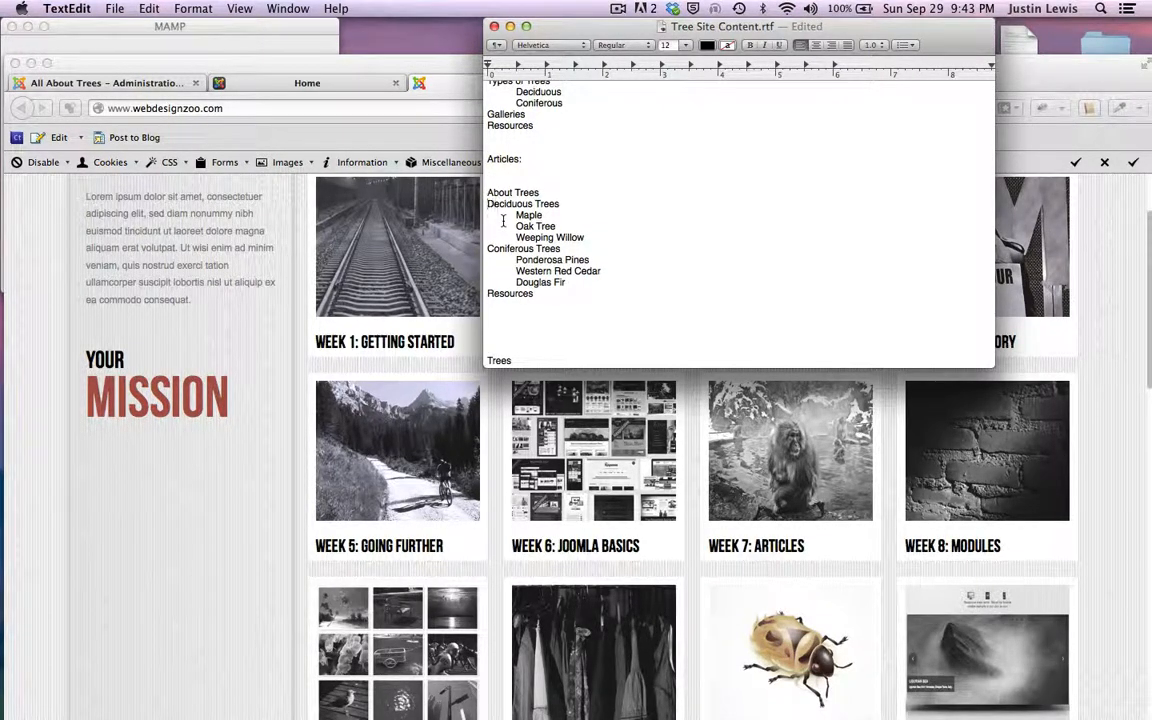
key(Down)
drag(517, 212, 587, 238)
click(510, 228)
drag(488, 248, 566, 248)
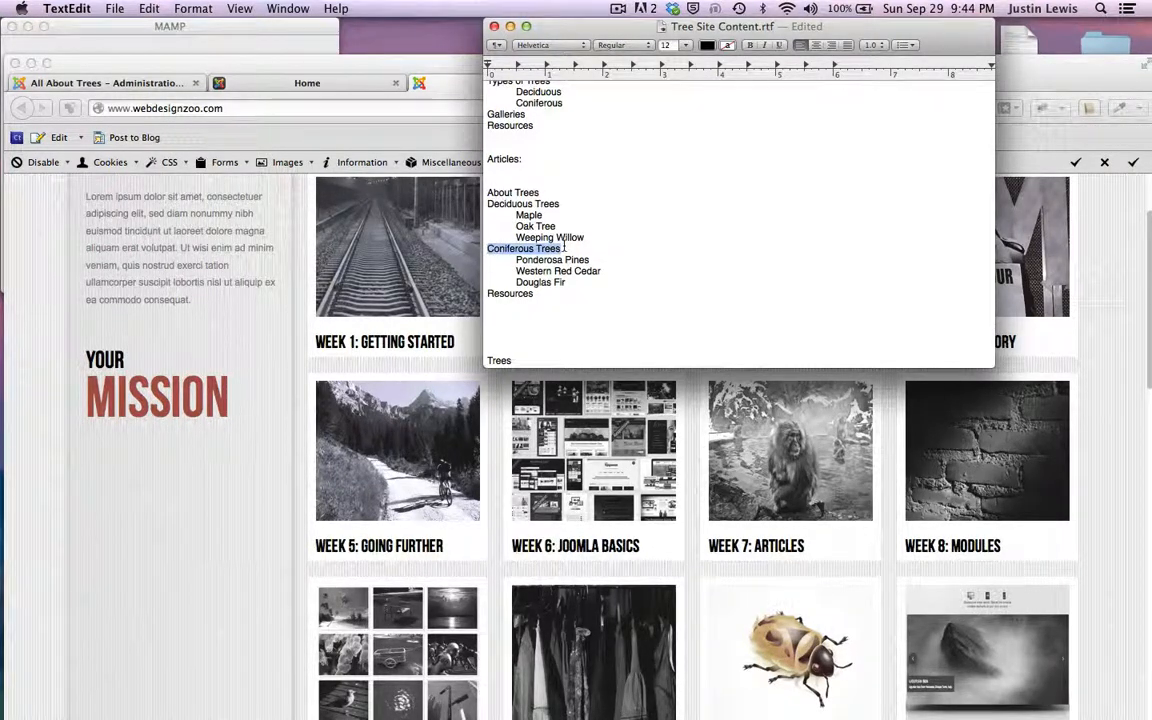
double_click(510, 293)
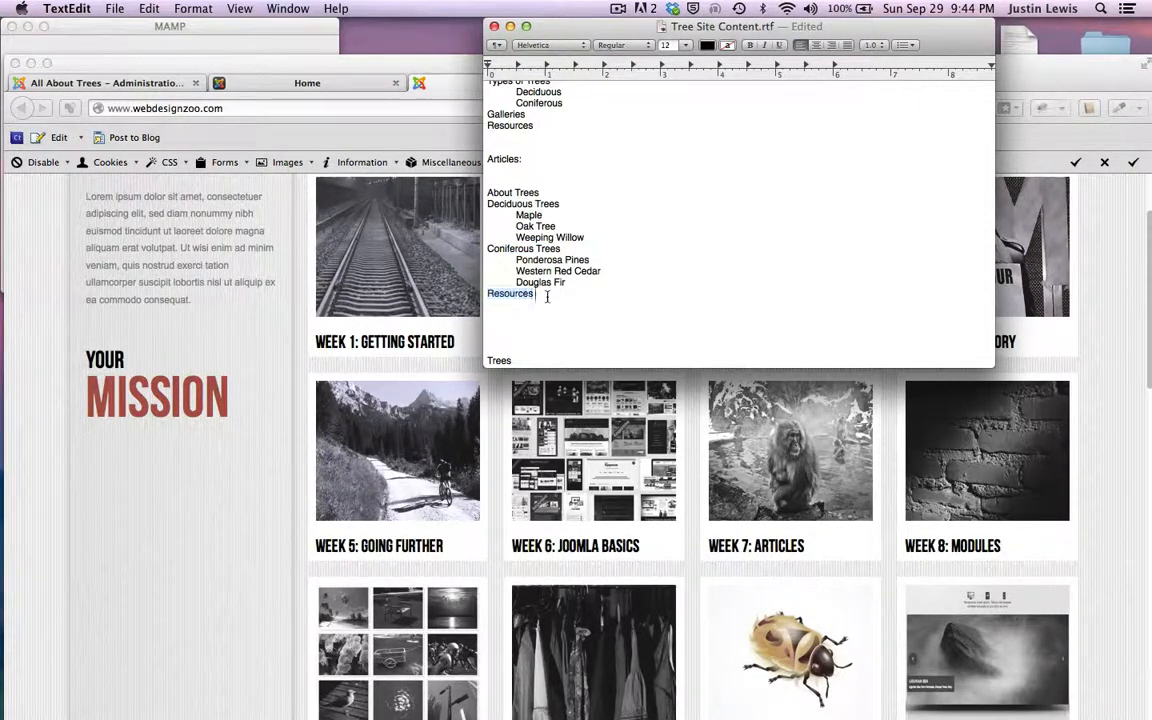
click(546, 294)
scroll(495, 330, down, 2)
scroll(497, 333, up, 1)
scroll(499, 336, down, 1)
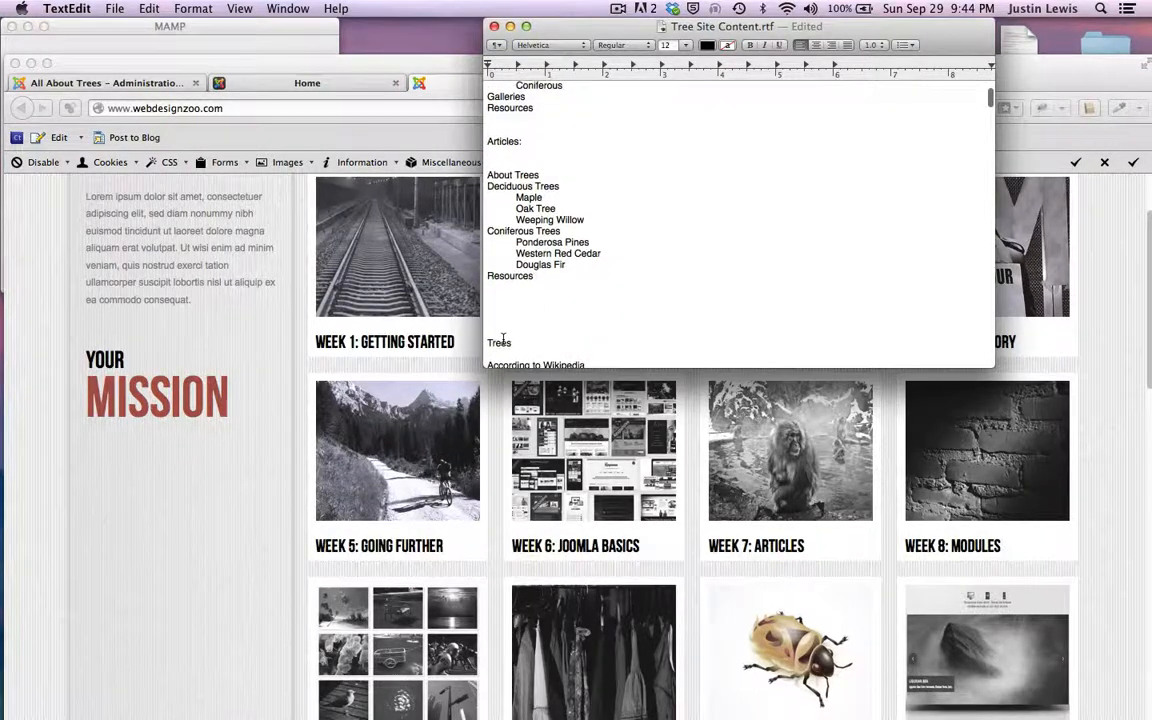
scroll(503, 340, up, 3)
scroll(503, 340, down, 3)
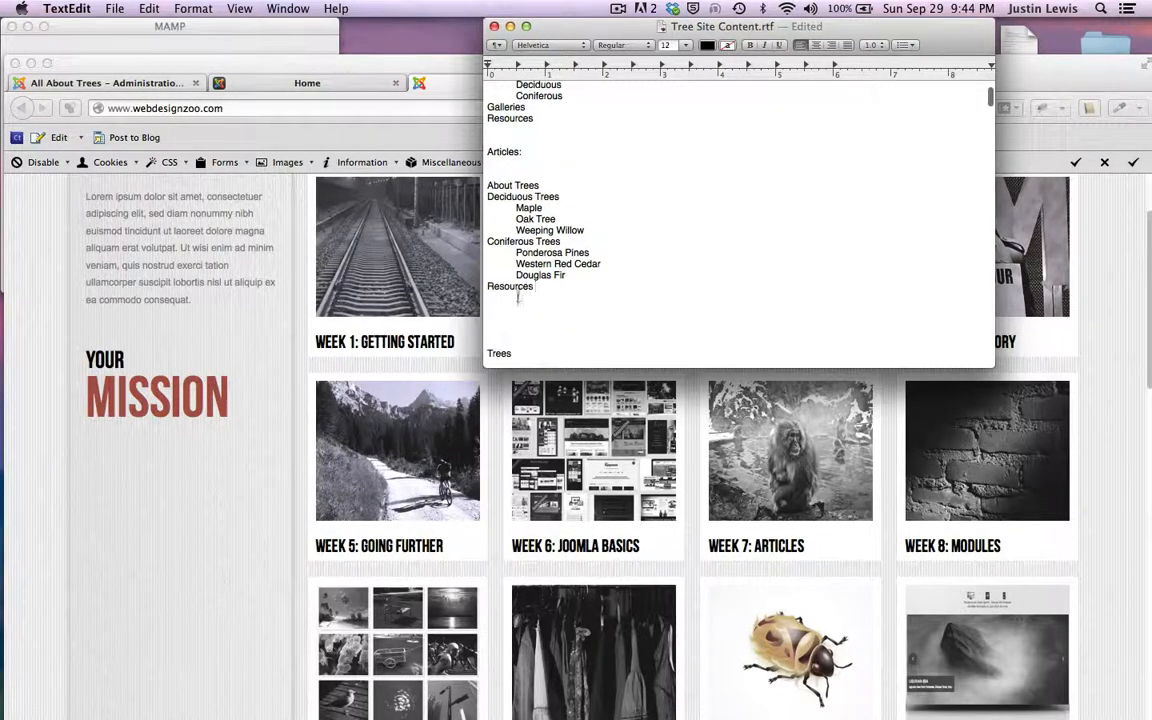
scroll(517, 298, up, 5)
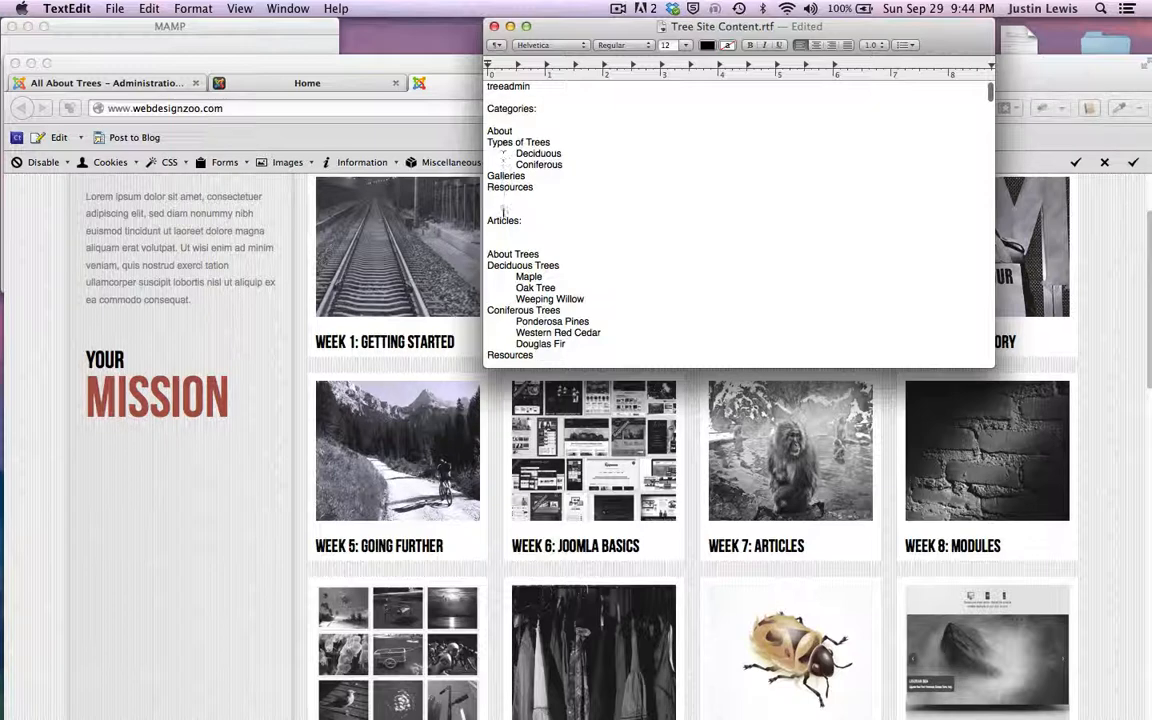
- Examine the Categories list, comparing About, Types of Trees and its Deciduous and Coniferous subcategories with the planned articles
double_click(498, 131)
key(Right)
text(()
click(486, 142)
drag(486, 142, 554, 141)
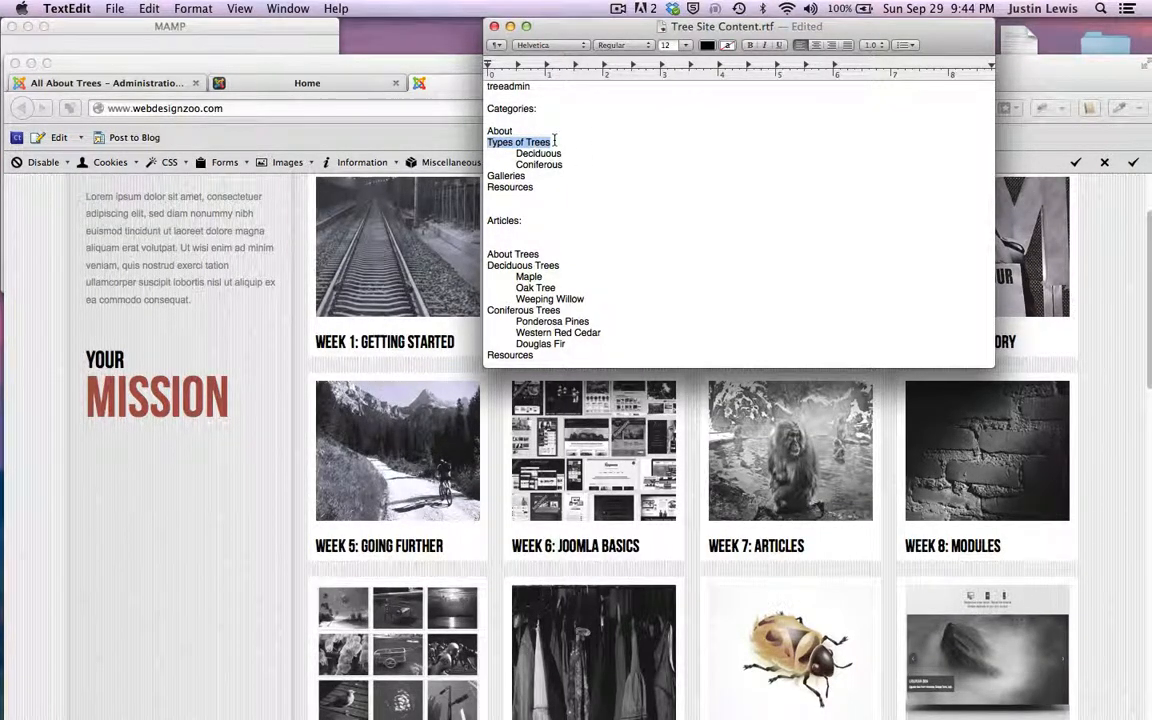
double_click(529, 153)
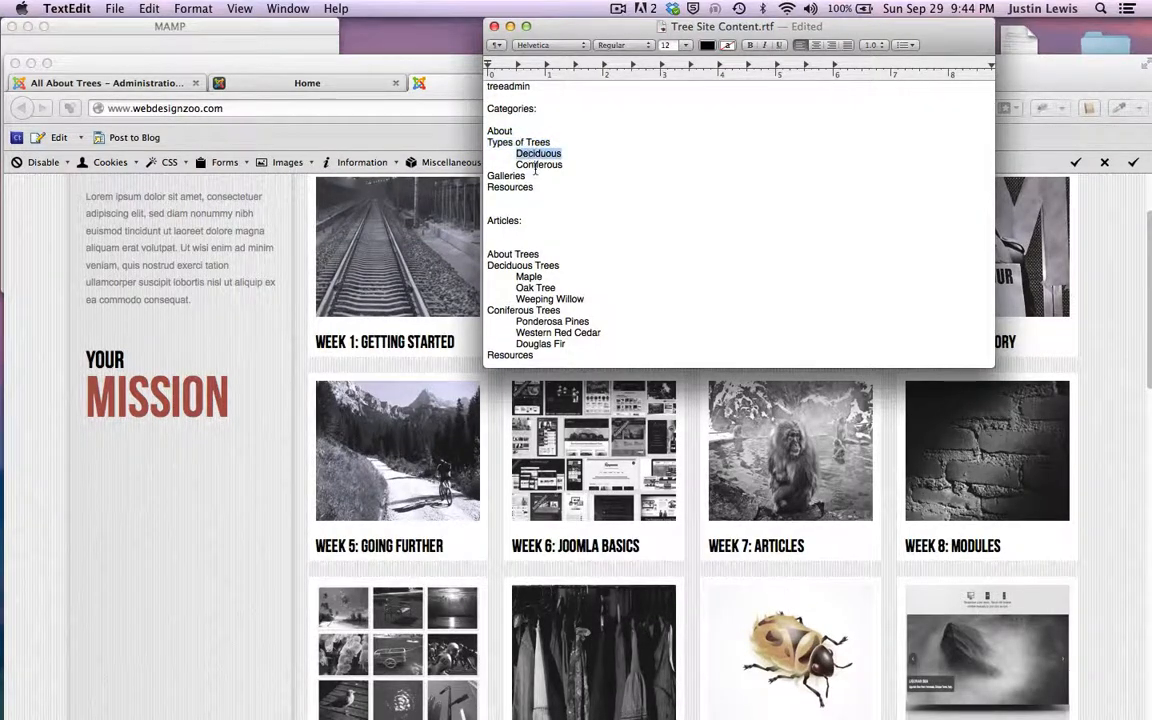
double_click(533, 165)
double_click(532, 155)
double_click(494, 144)
drag(553, 142, 488, 143)
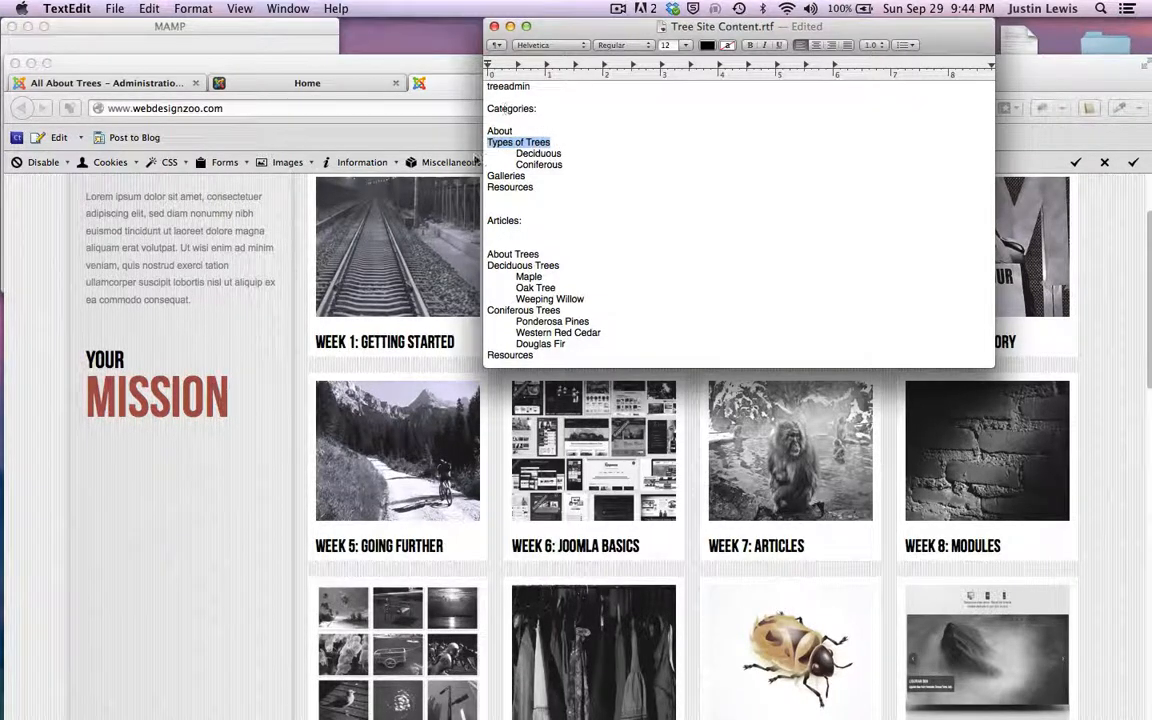
click(515, 164)
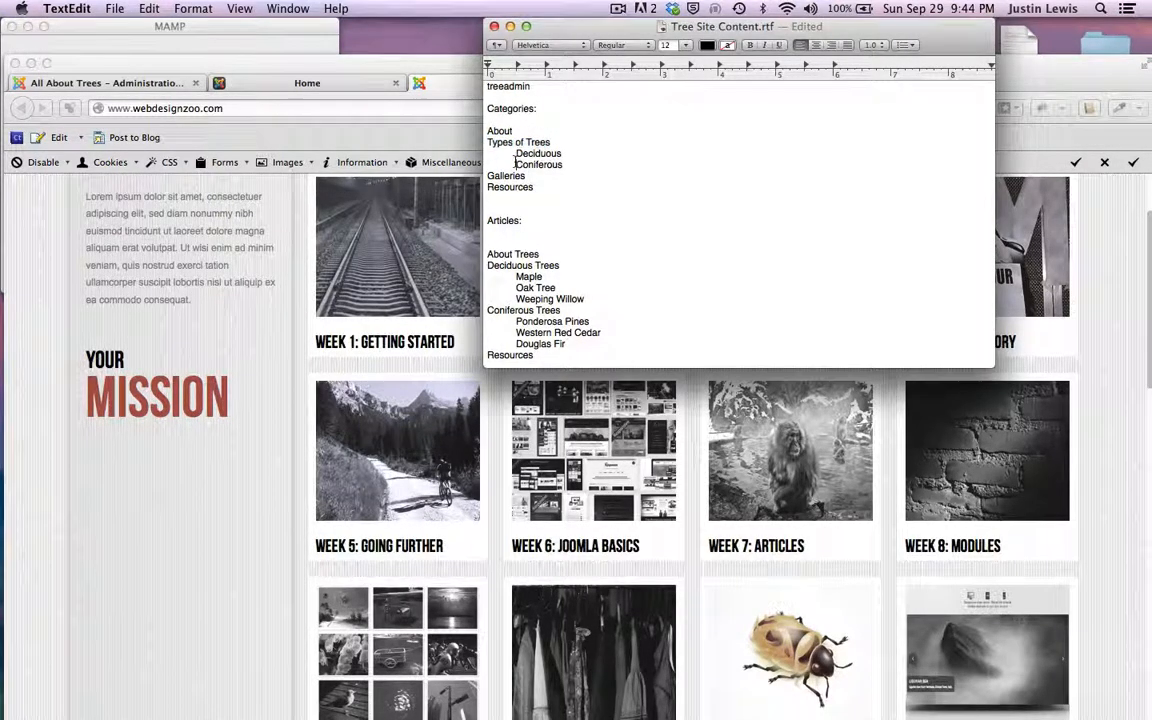
drag(514, 153, 566, 172)
drag(566, 167, 561, 167)
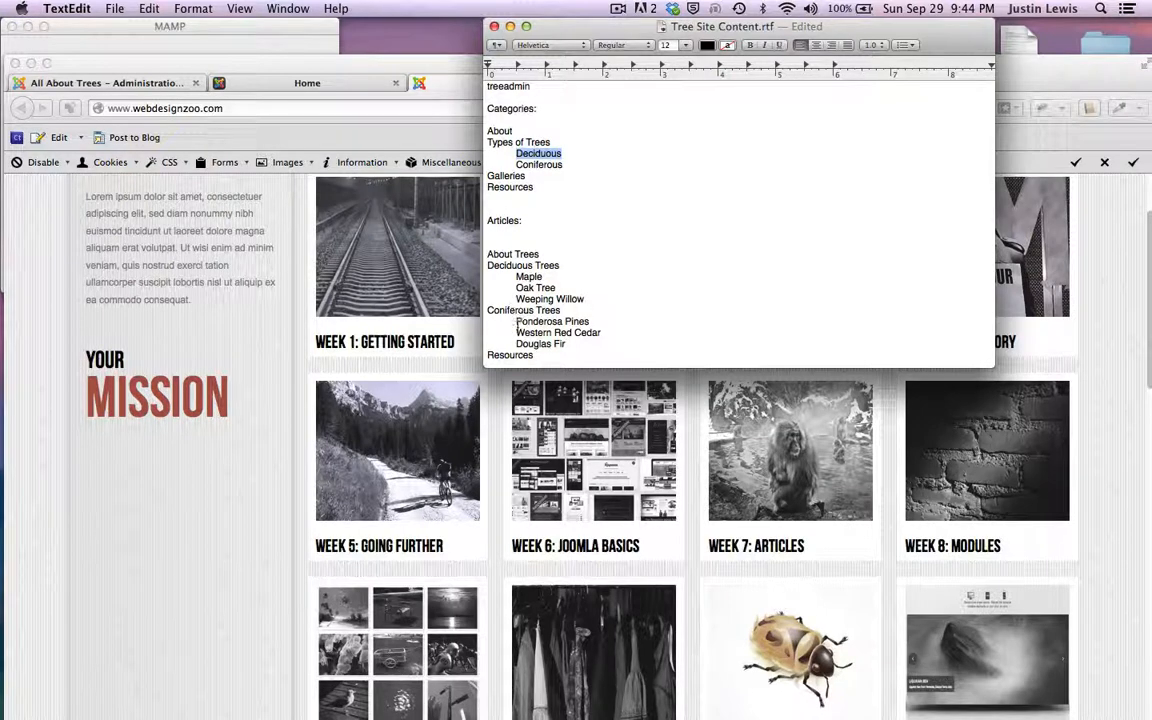
click(515, 164)
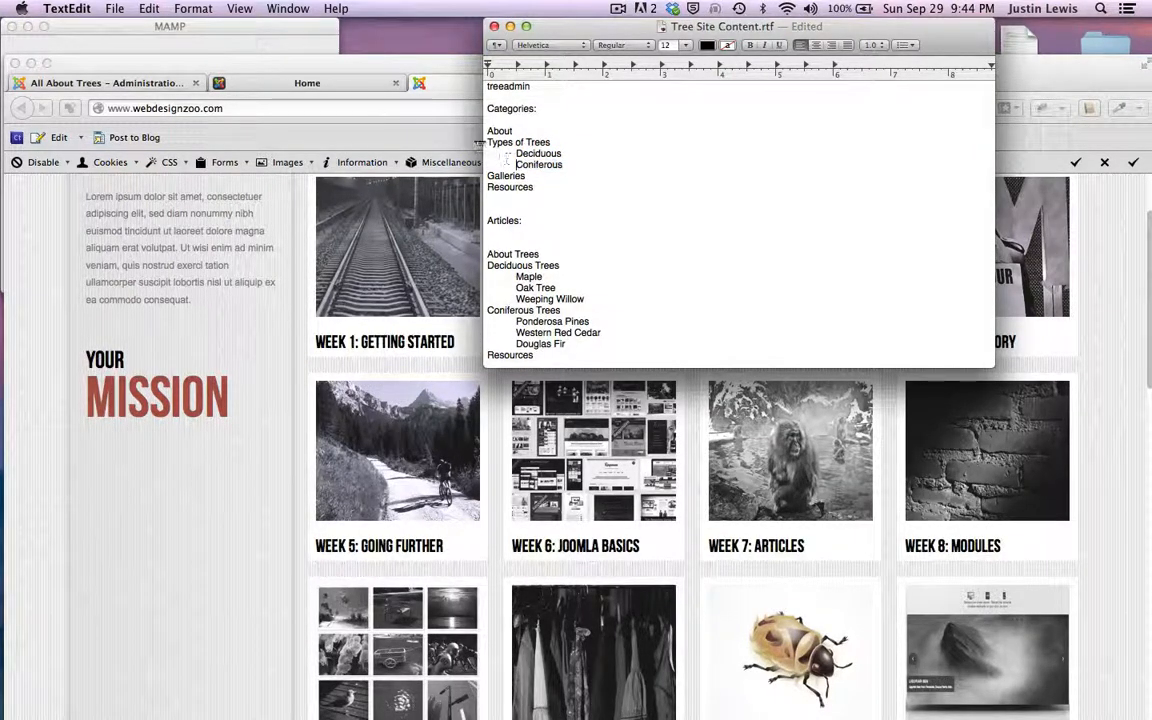
drag(486, 142, 555, 142)
double_click(518, 153)
double_click(518, 164)
click(566, 162)
scroll(581, 343, down, 5)
scroll(581, 341, up, 4)
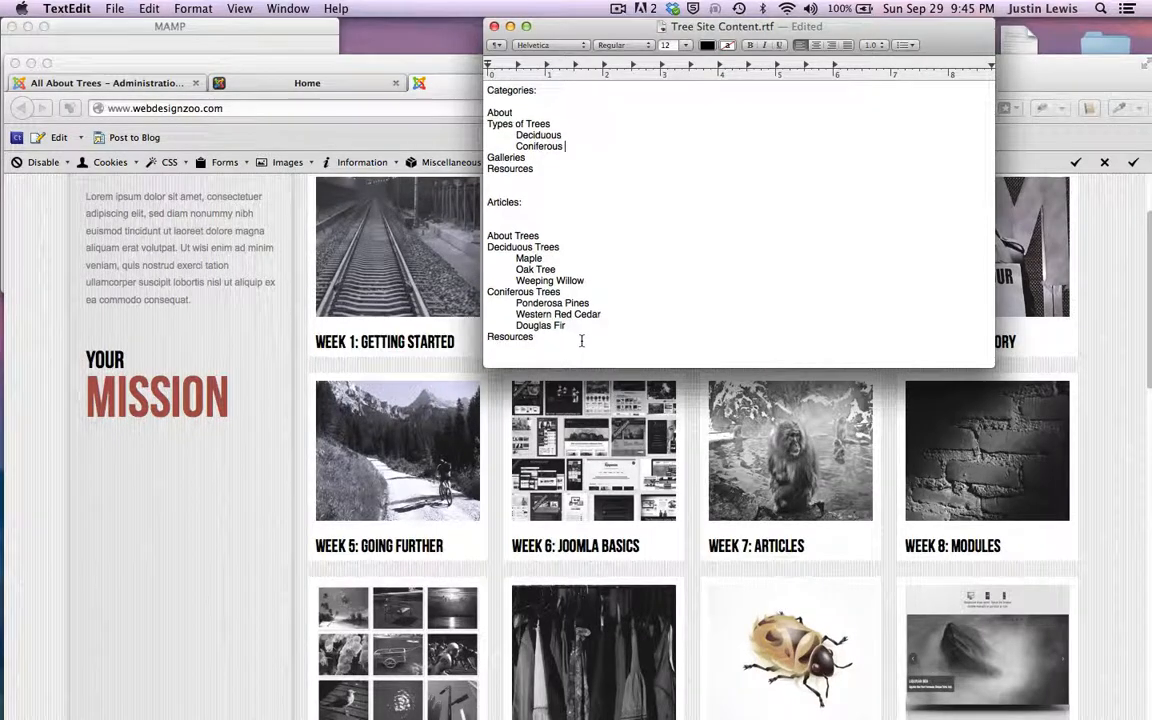
- Skim the article texts below the outline in the Tree Site Content document and return to the Trees section
scroll(581, 341, down, 15)
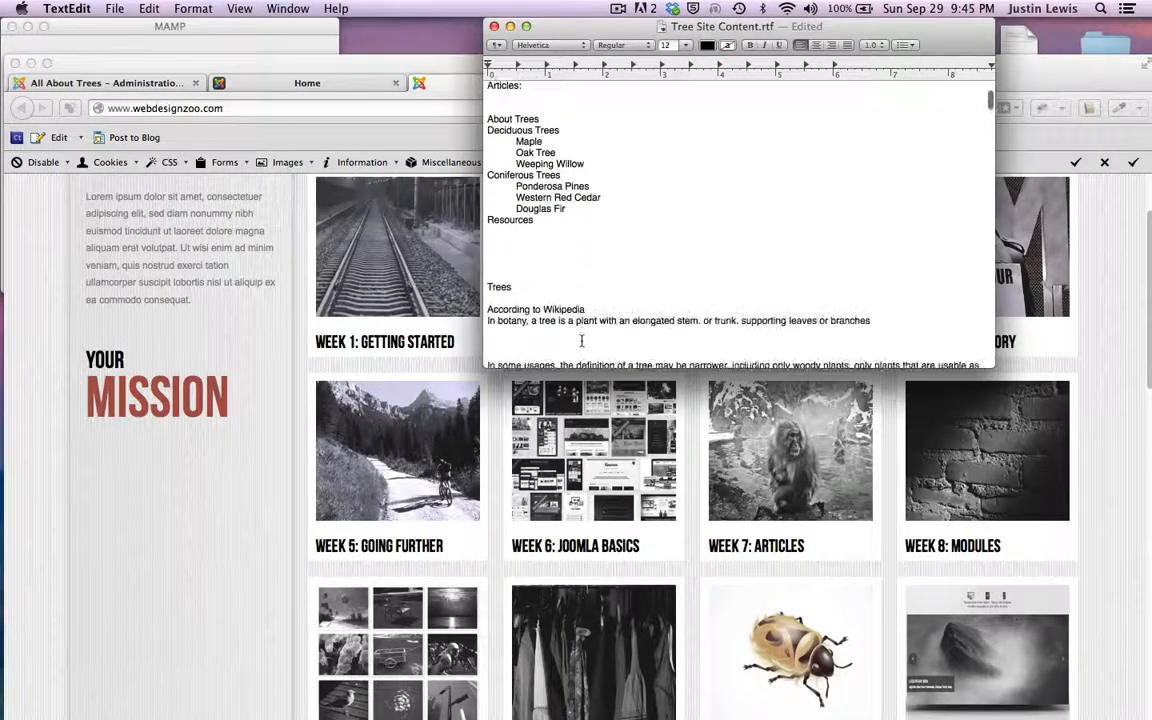
scroll(582, 341, down, 20)
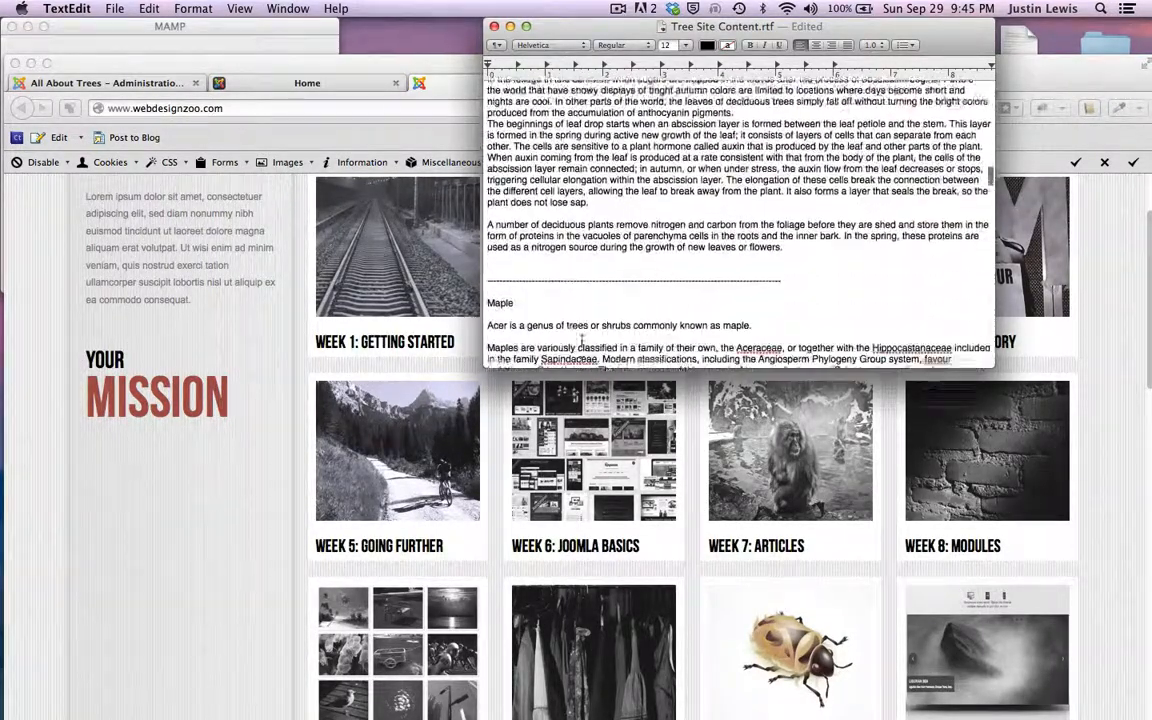
scroll(581, 341, down, 20)
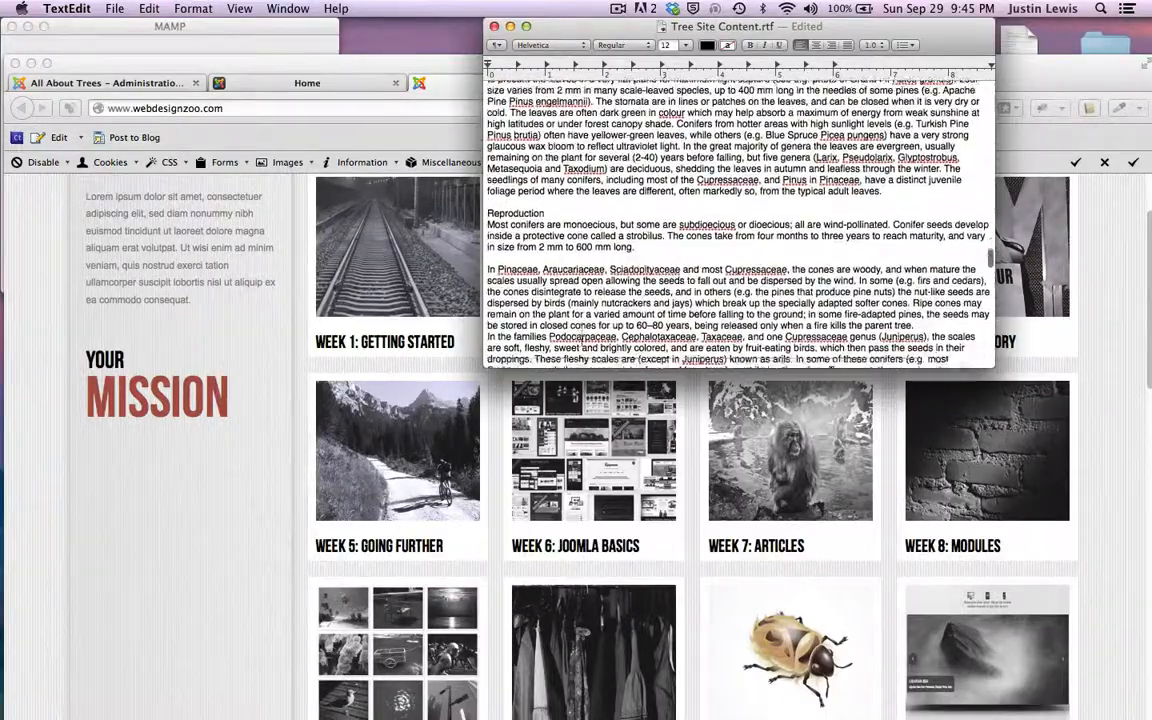
scroll(581, 341, up, 20)
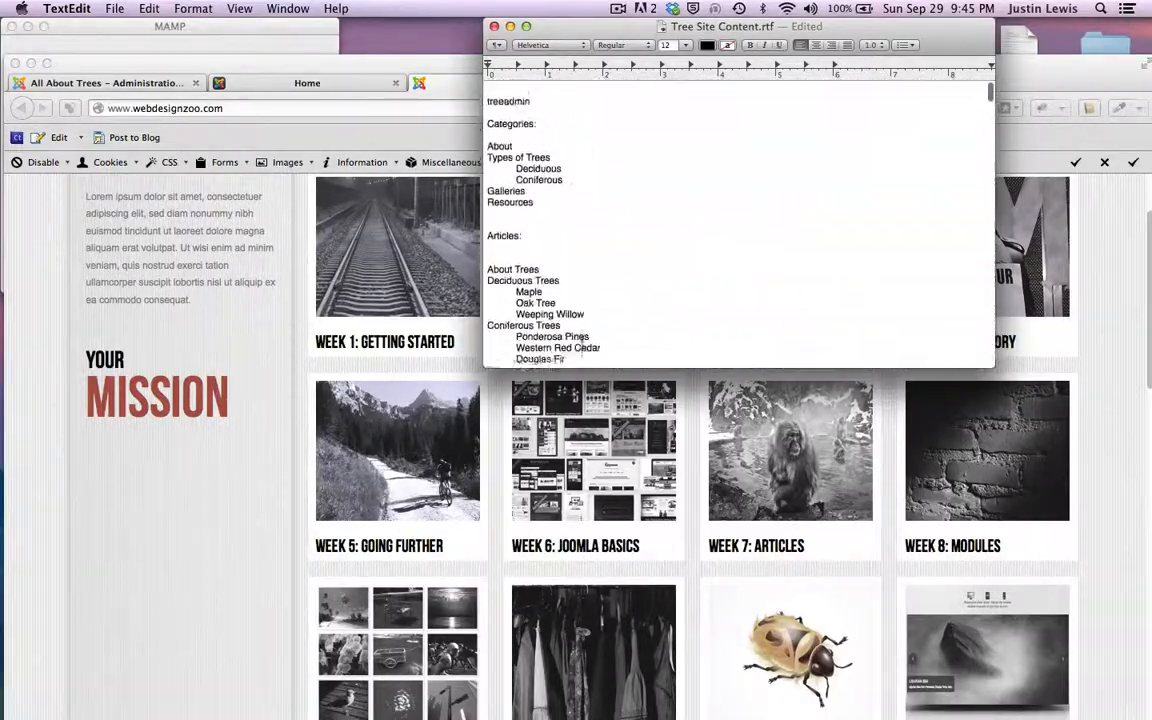
scroll(581, 341, down, 8)
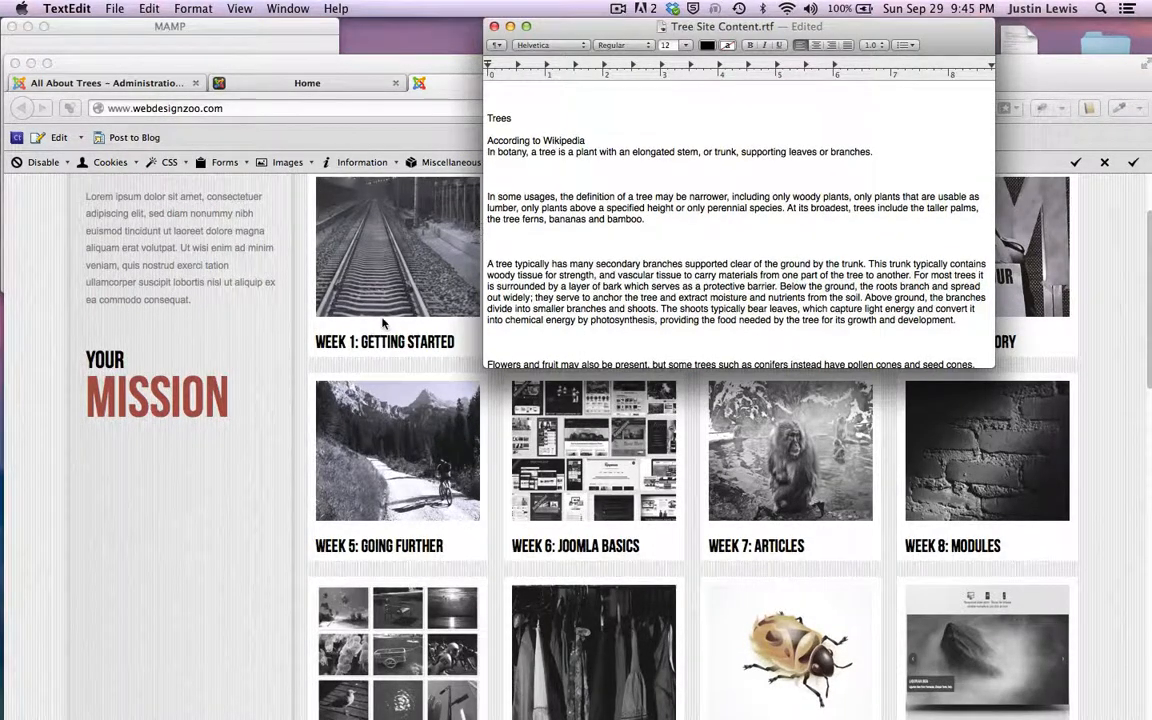
scroll(383, 322, up, 1)
scroll(383, 322, down, 1)
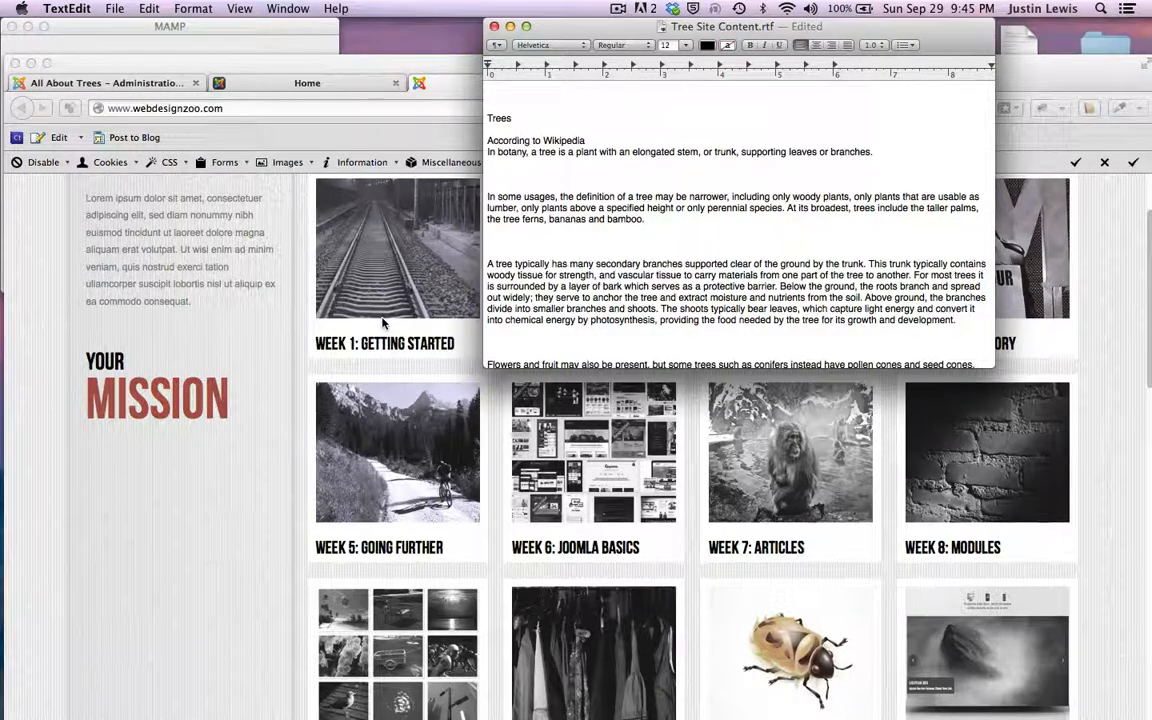
scroll(541, 116, up, 3)
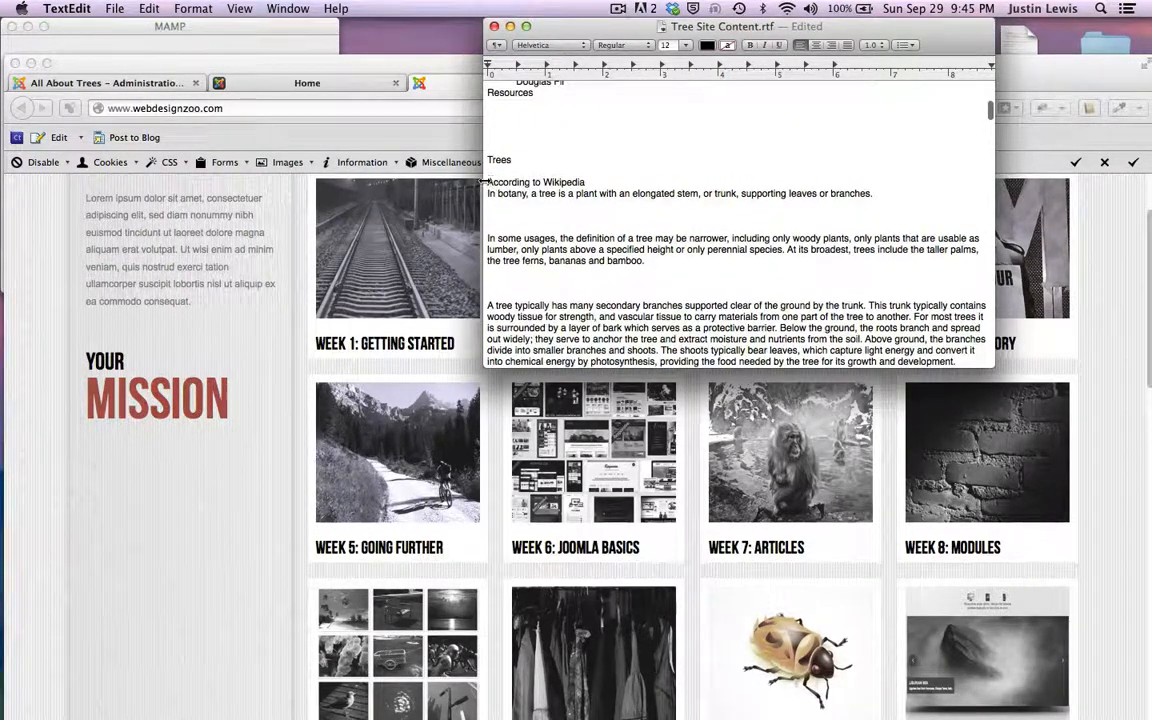
- Examine the Trees article text, from its title and the According to Wikipedia line through the opening paragraphs
drag(488, 182, 600, 184)
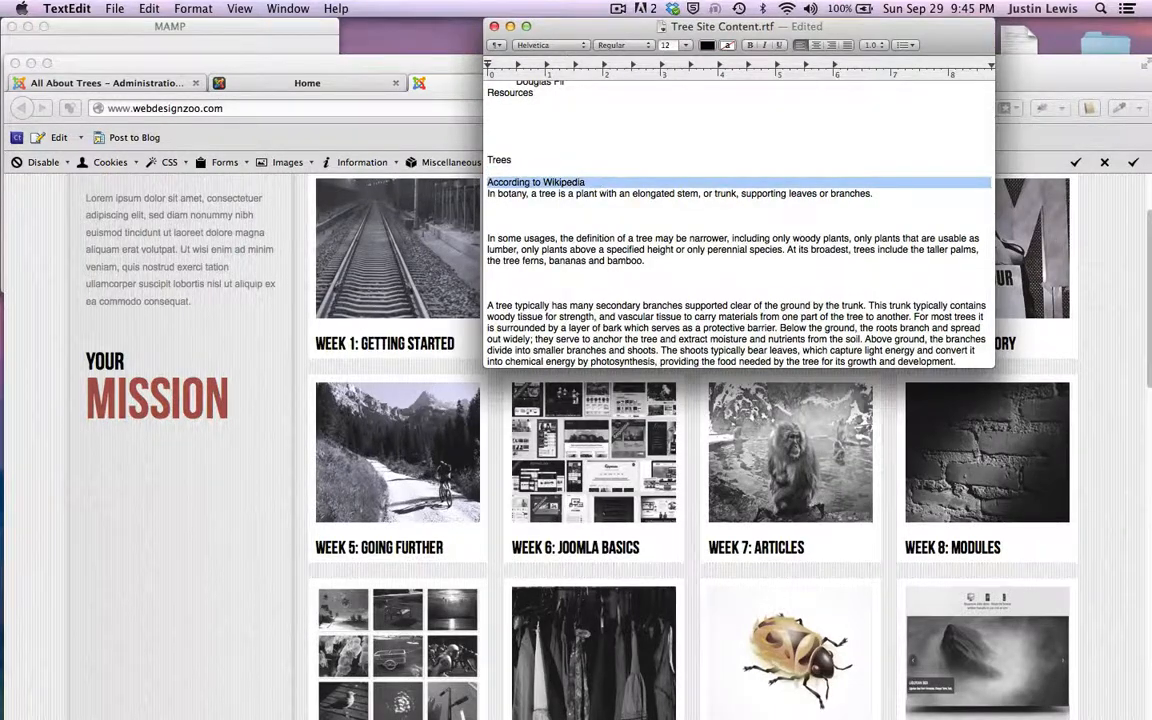
click(541, 159)
drag(488, 160, 575, 296)
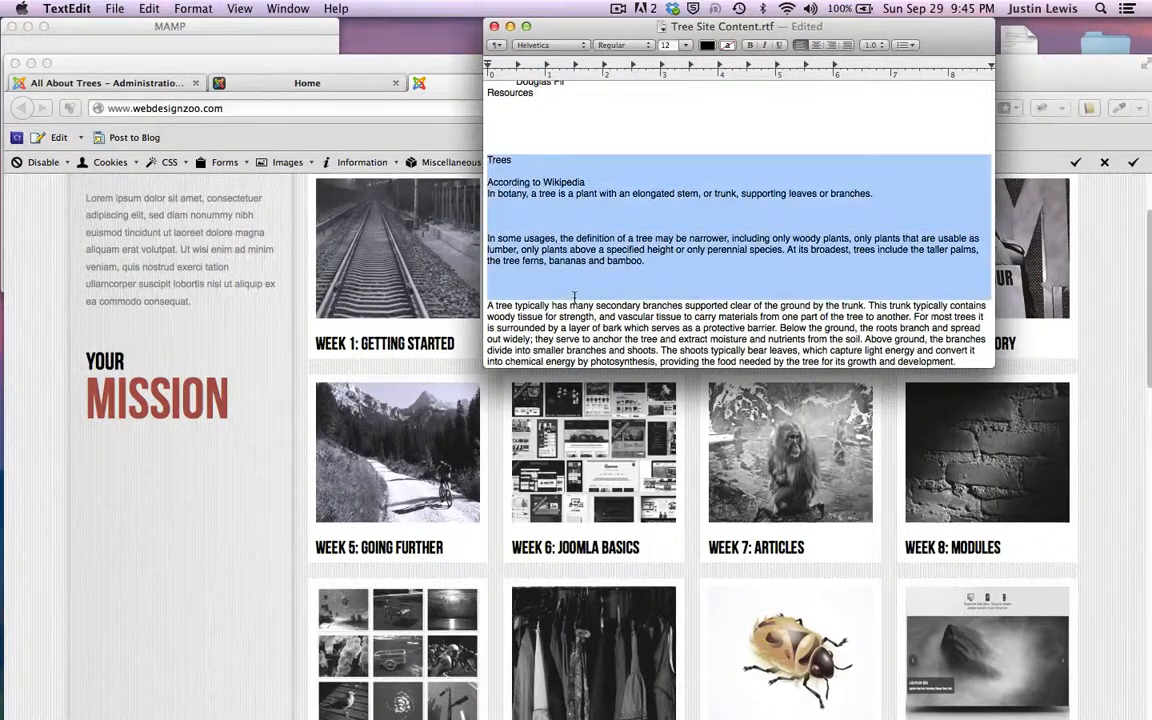
scroll(575, 296, down, 5)
scroll(575, 296, down, 3)
scroll(565, 318, up, 8)
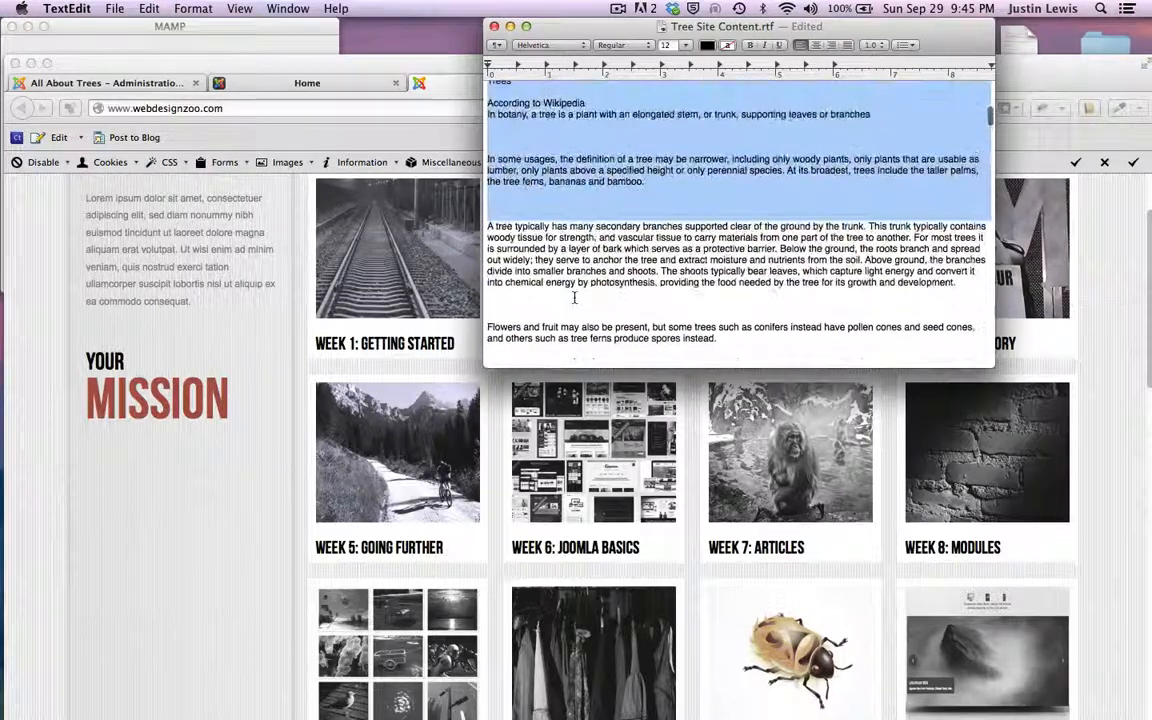
- Review the remaining article texts from Deciduous Trees, Maple, Oak Tree and Weeping Willow through Coniferous to Resources about trees
scroll(565, 318, down, 10)
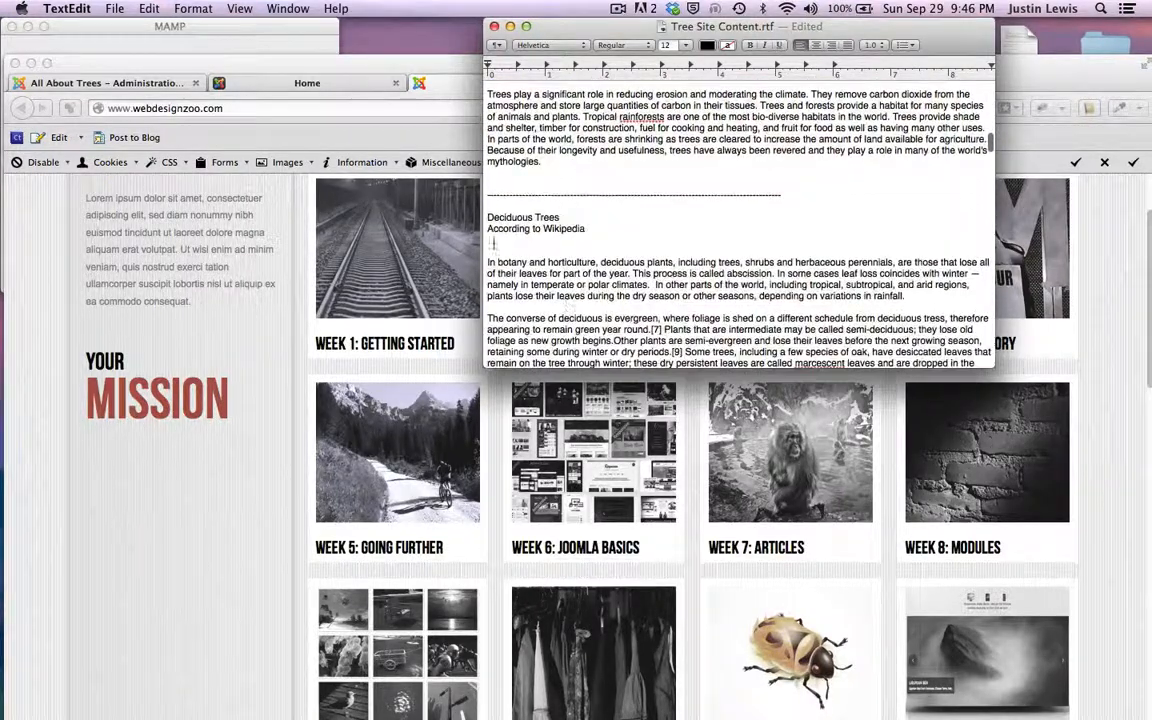
scroll(577, 262, down, 15)
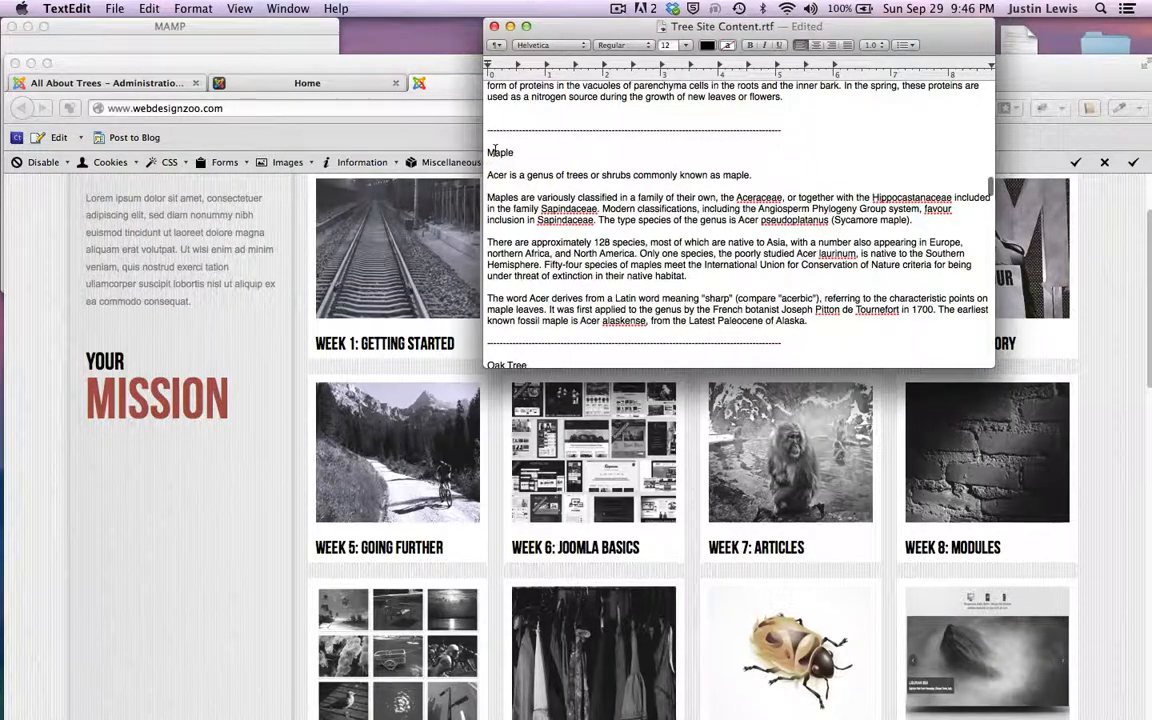
scroll(530, 155, down, 3)
scroll(597, 245, down, 8)
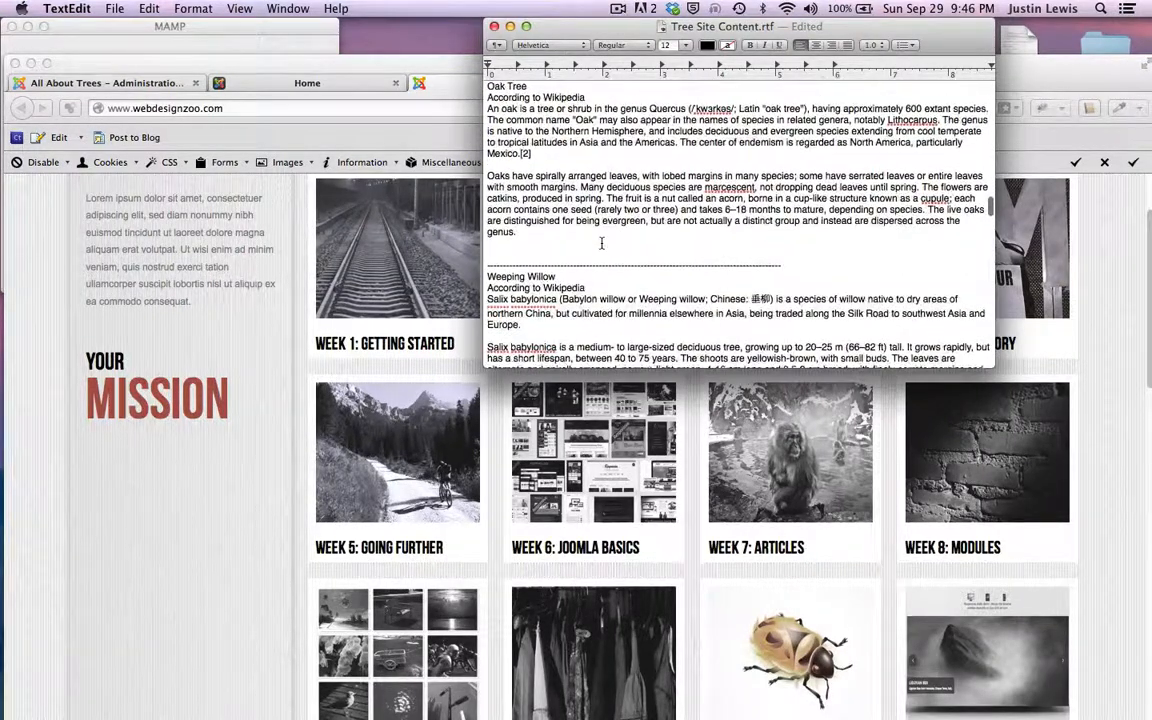
scroll(517, 193, down, 3)
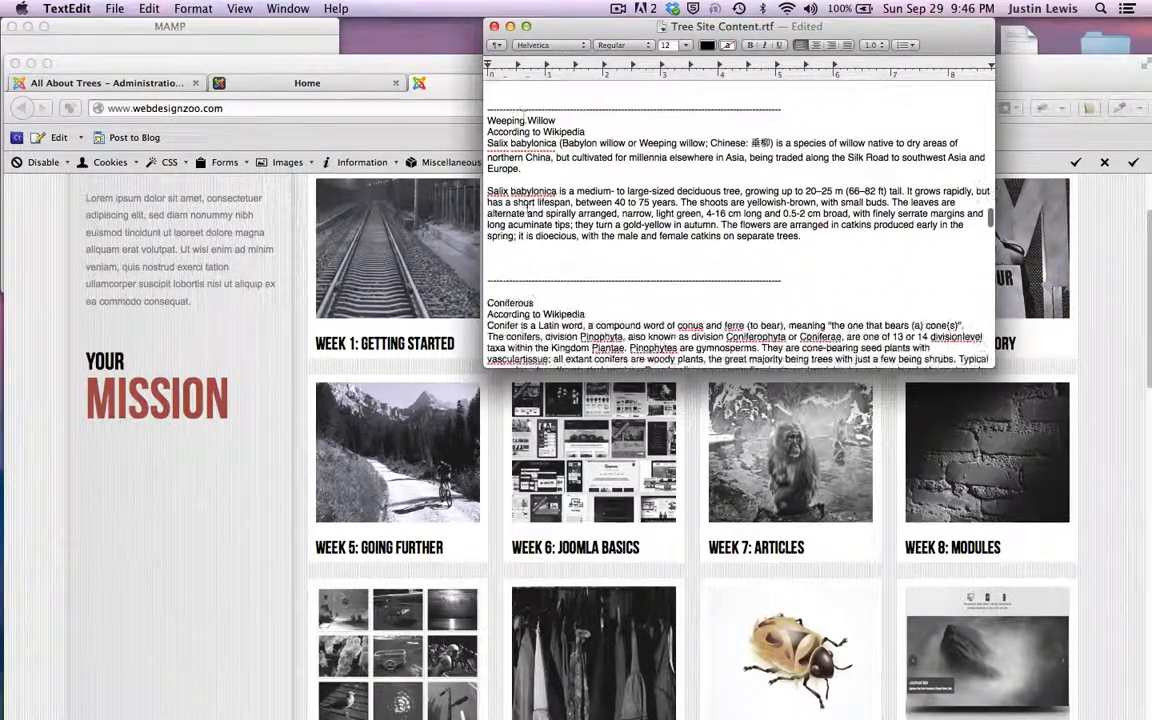
scroll(553, 278, down, 5)
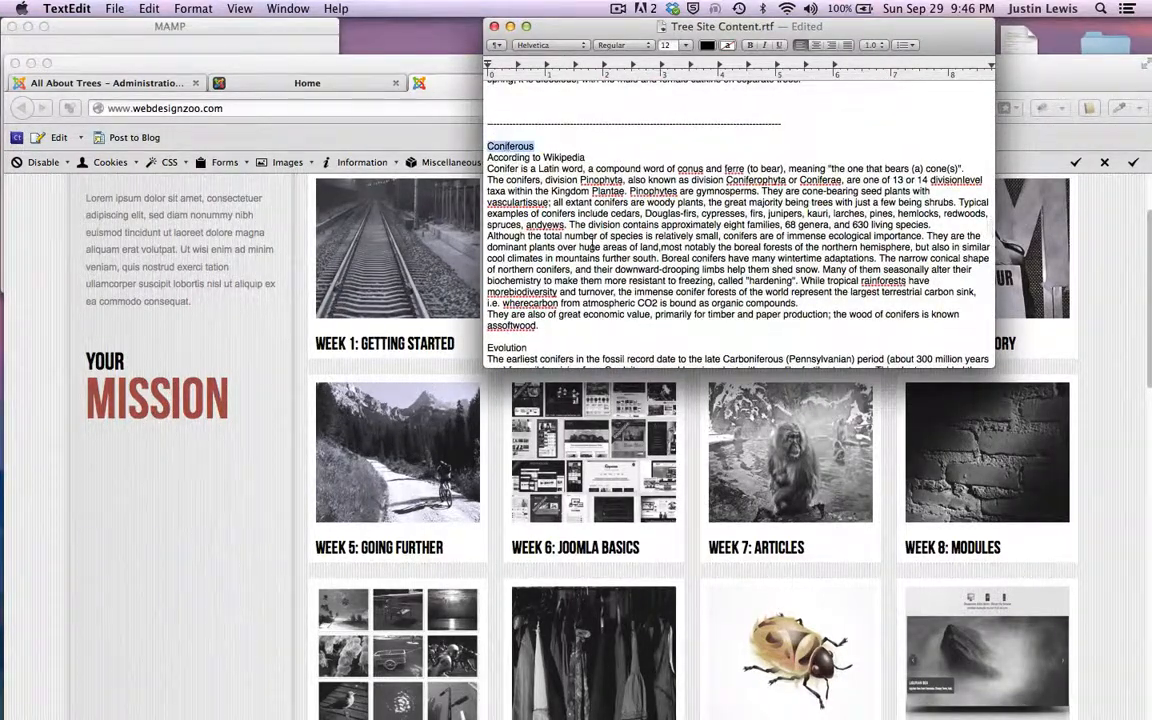
scroll(553, 307, down, 15)
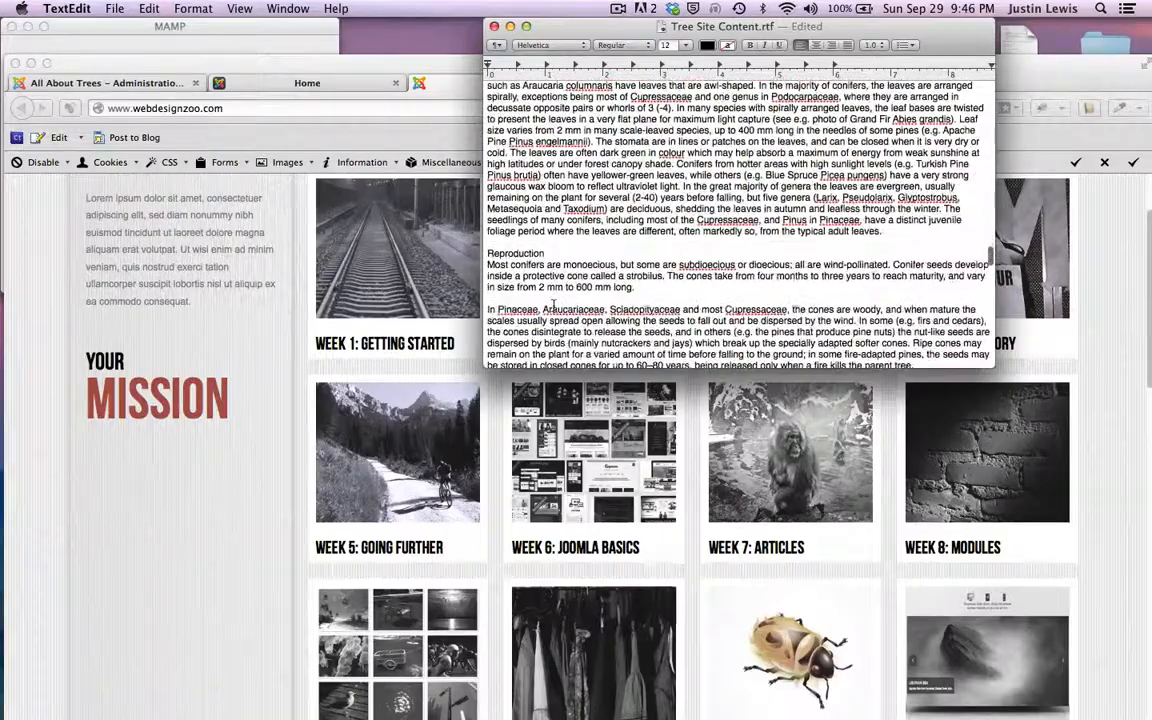
scroll(553, 305, down, 20)
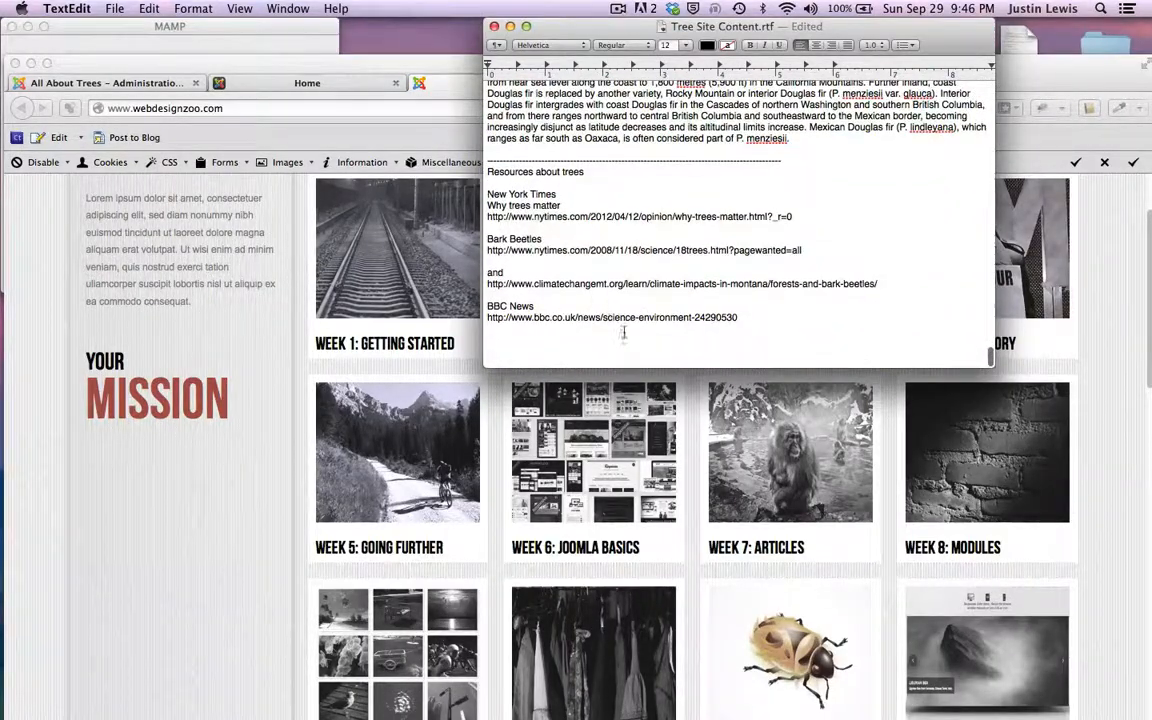
- Delete the [1] and [2] citation markers from the Trees article's paragraph about long-lived trees
scroll(626, 230, up, 20)
scroll(626, 231, down, 6)
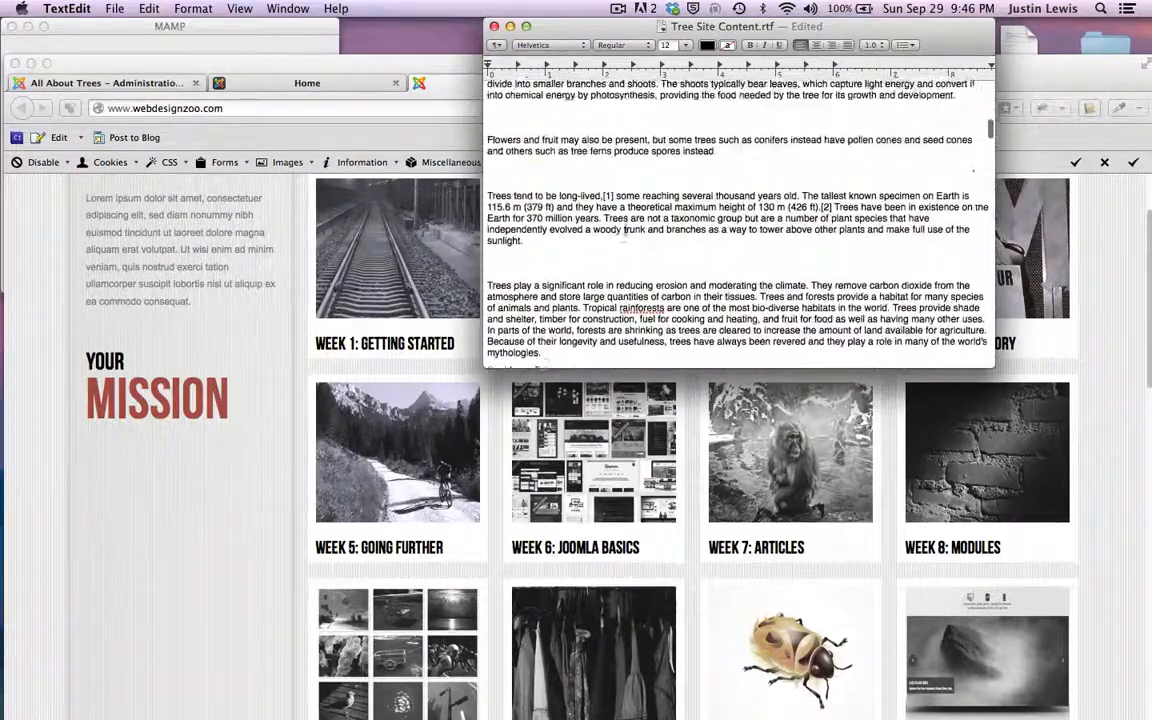
scroll(630, 238, up, 10)
scroll(636, 248, down, 10)
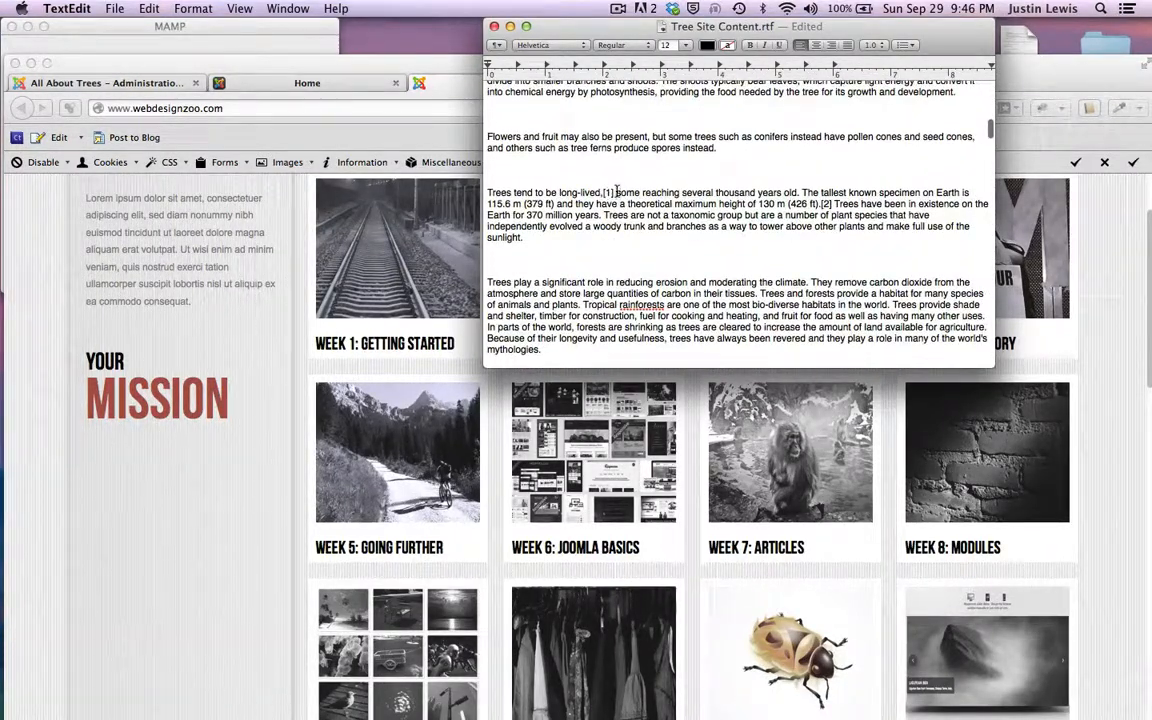
drag(616, 191, 604, 192)
key(BackSpace)
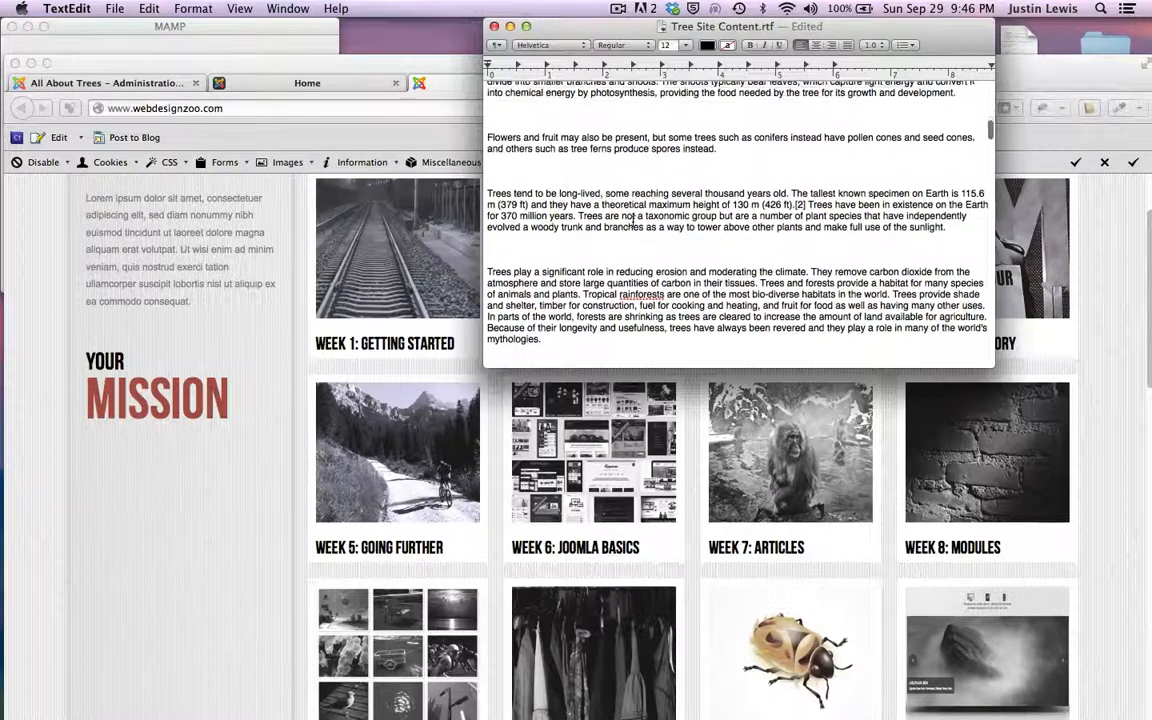
scroll(632, 221, up, 3)
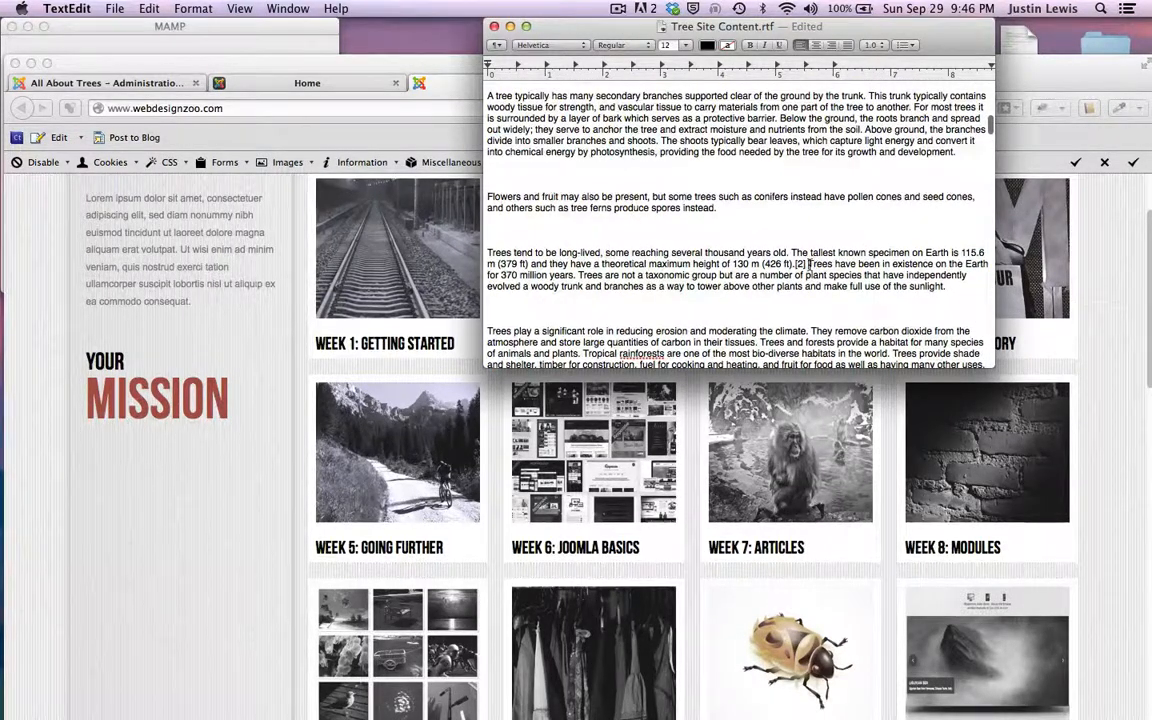
drag(809, 263, 794, 264)
key(BackSpace)
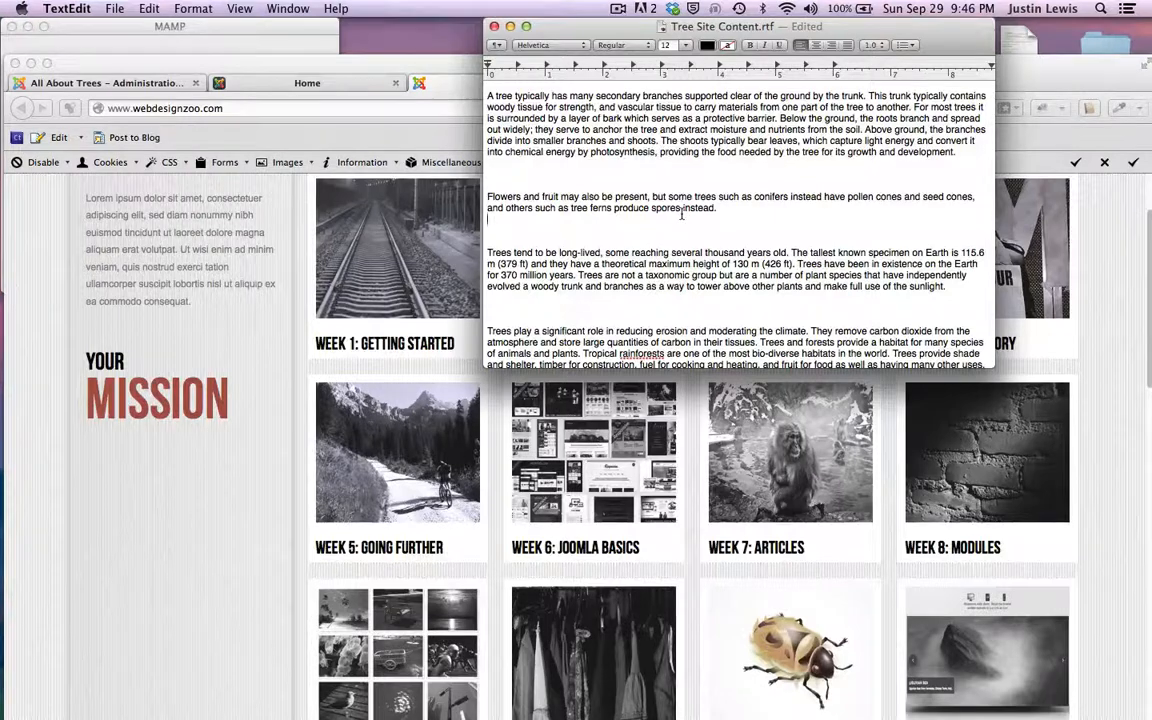
scroll(683, 214, up, 8)
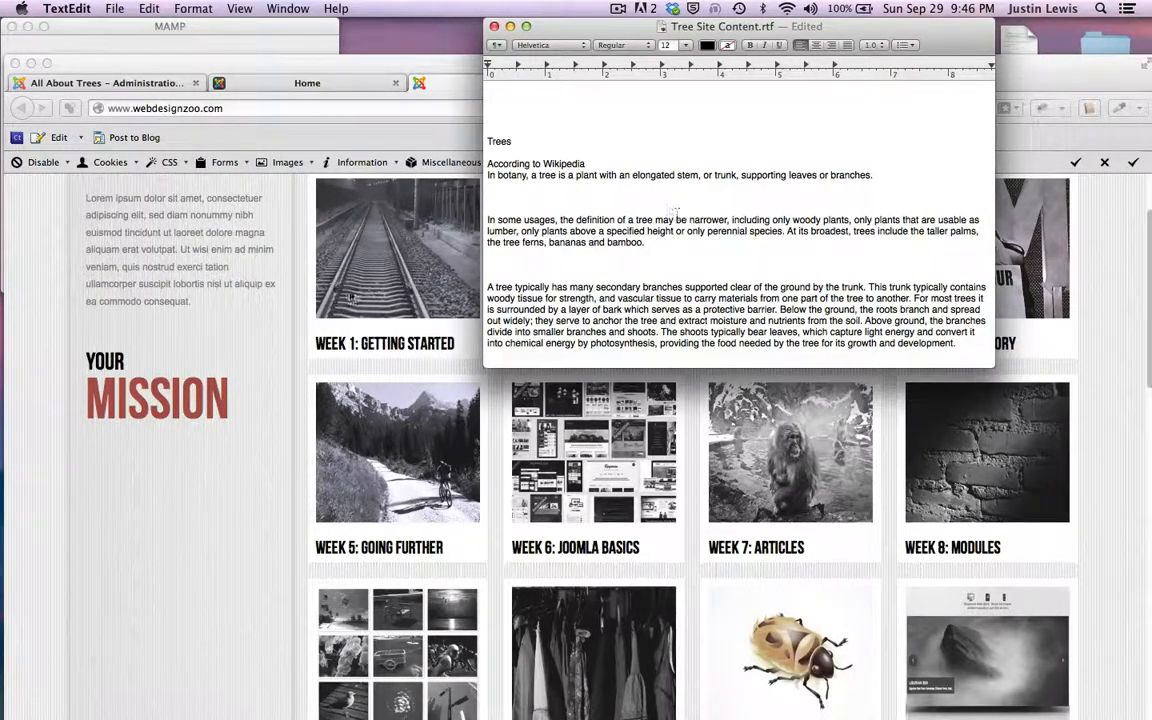
- Switch to Firefox and examine the lorem ipsum placeholder paragraph beside the weekly assignments on the Web Design Zoo home page
click(180, 320)
scroll(197, 343, up, 2)
scroll(197, 343, up, 2)
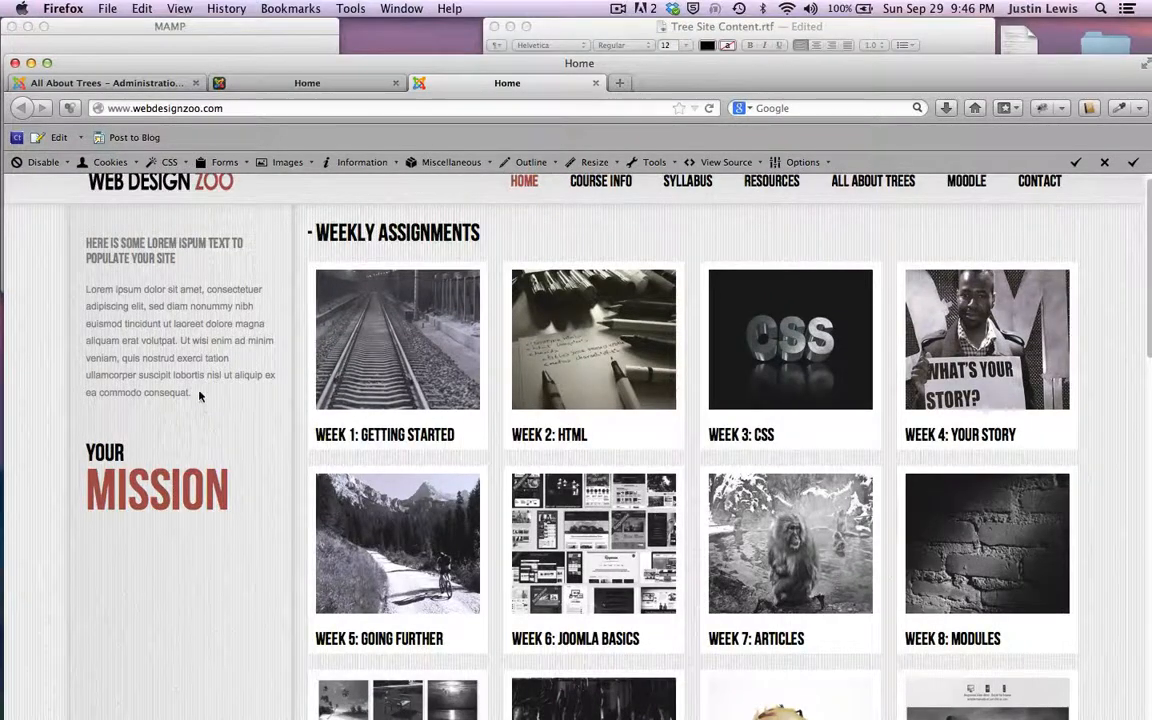
drag(194, 391, 82, 289)
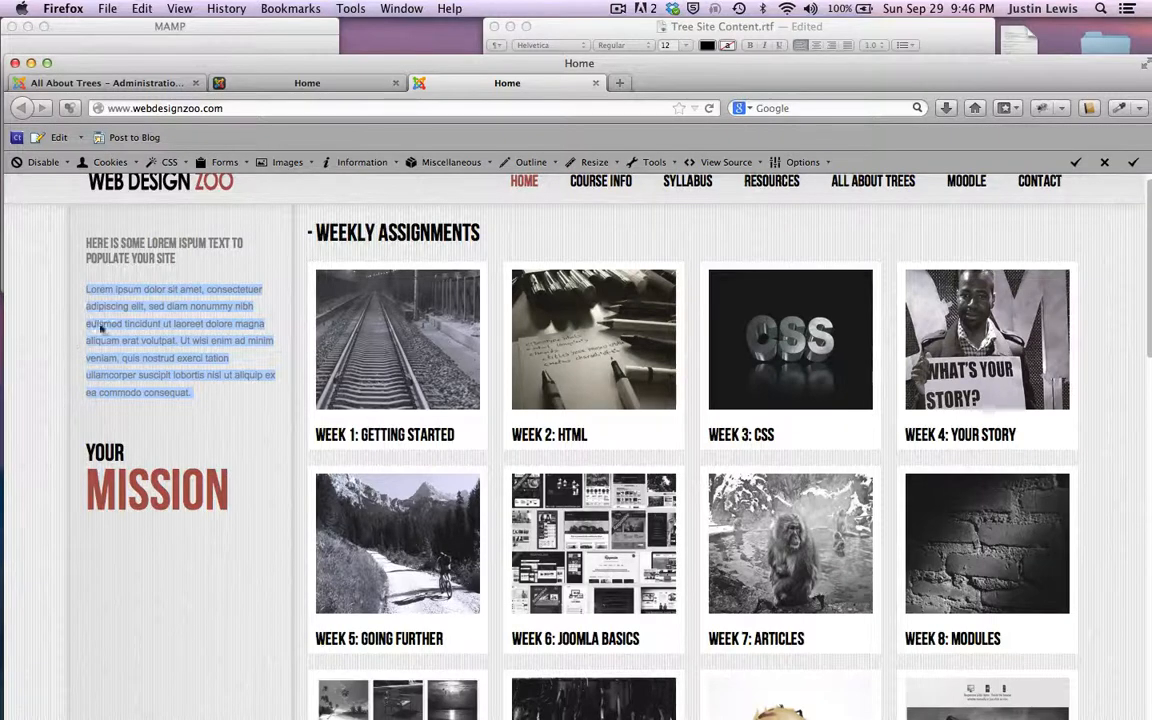
click(246, 380)
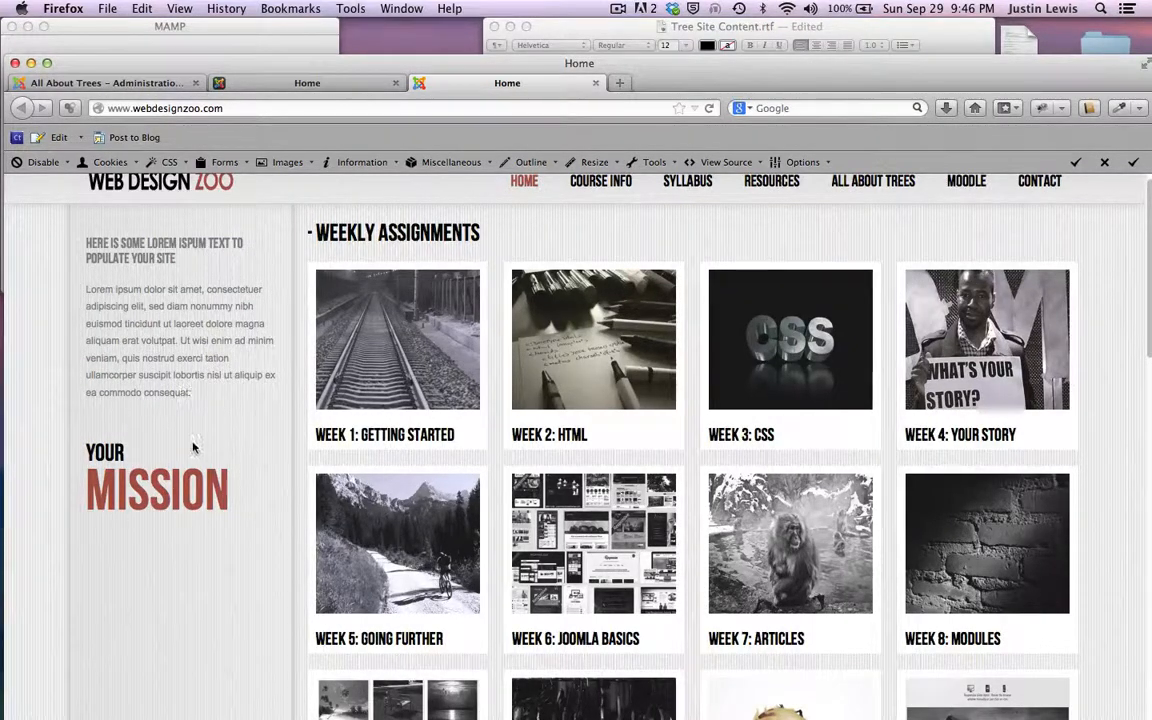
scroll(237, 357, up, 1)
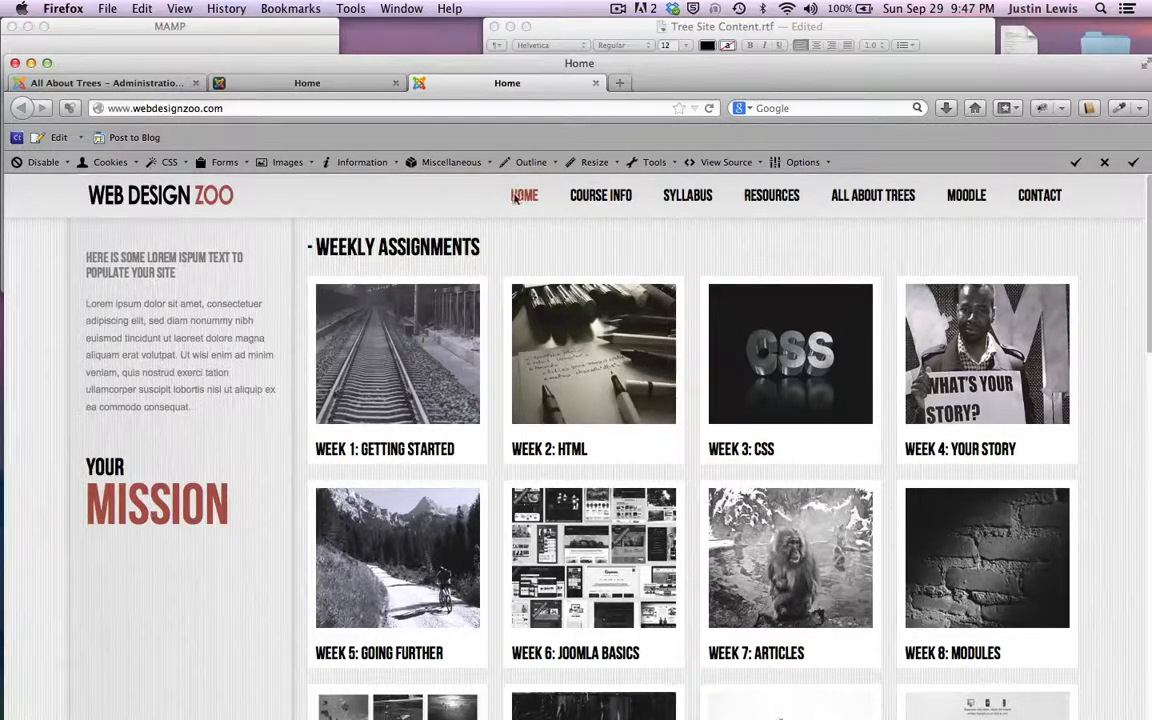
- Bring up the All About Trees administration page in Firefox, and return to the category outline in the Tree Site Content document
click(290, 83)
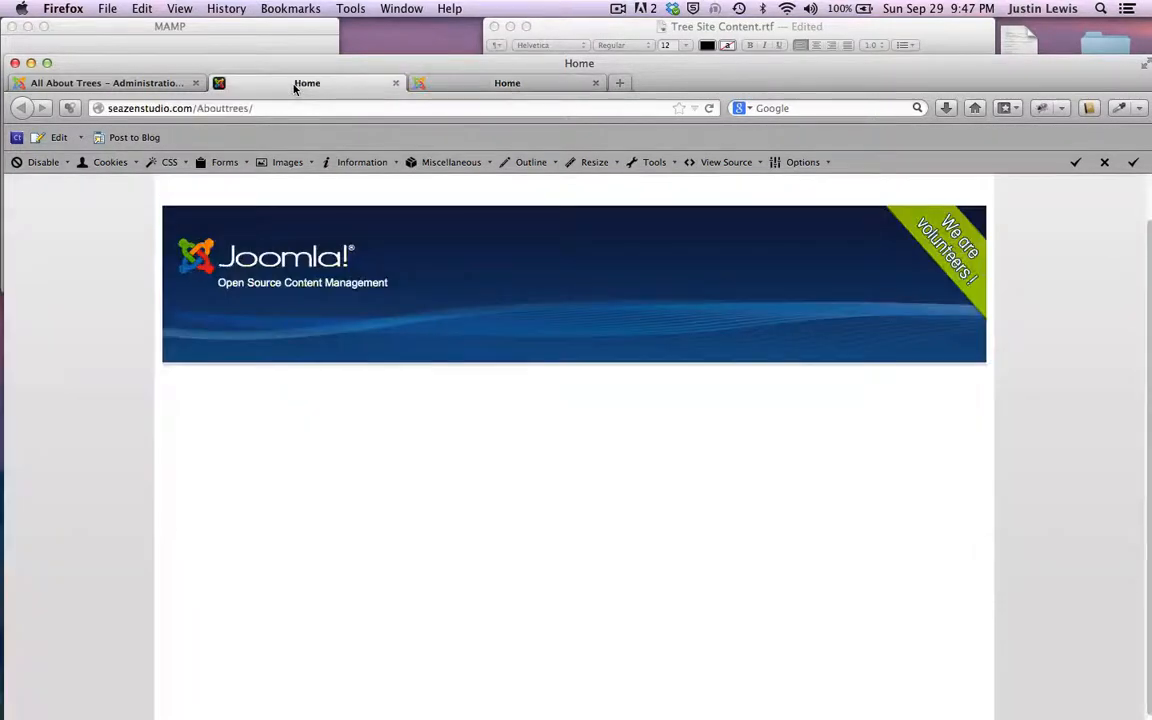
click(112, 86)
click(600, 28)
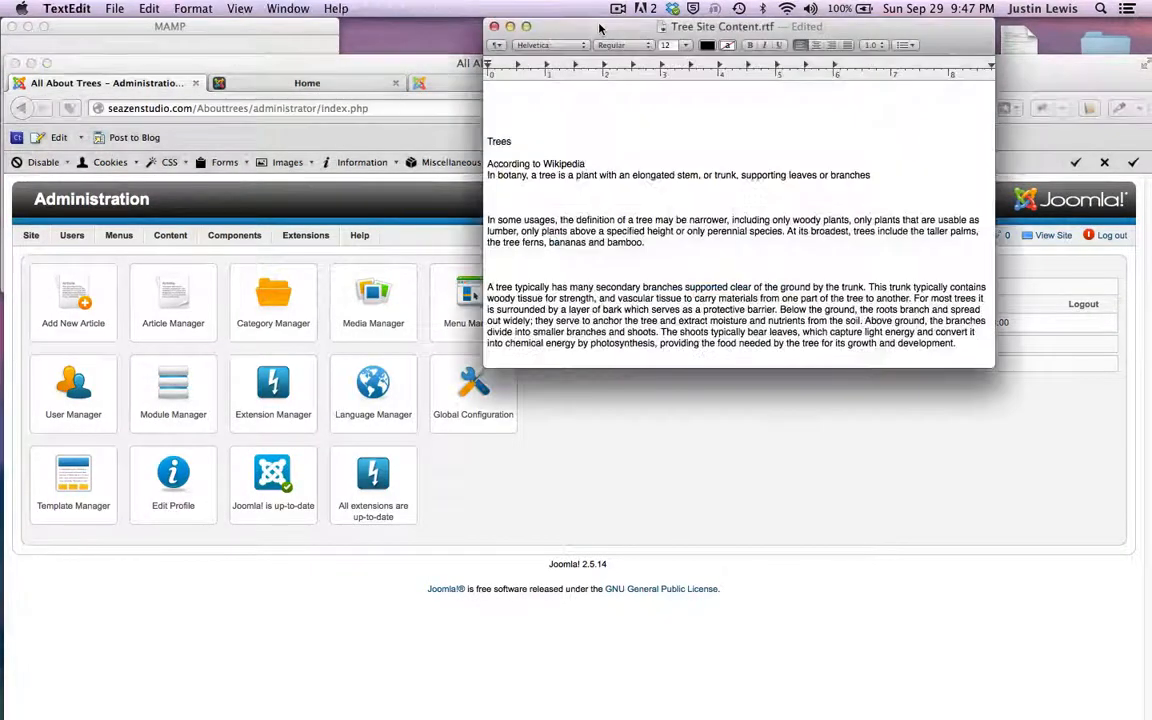
scroll(645, 176, down, 15)
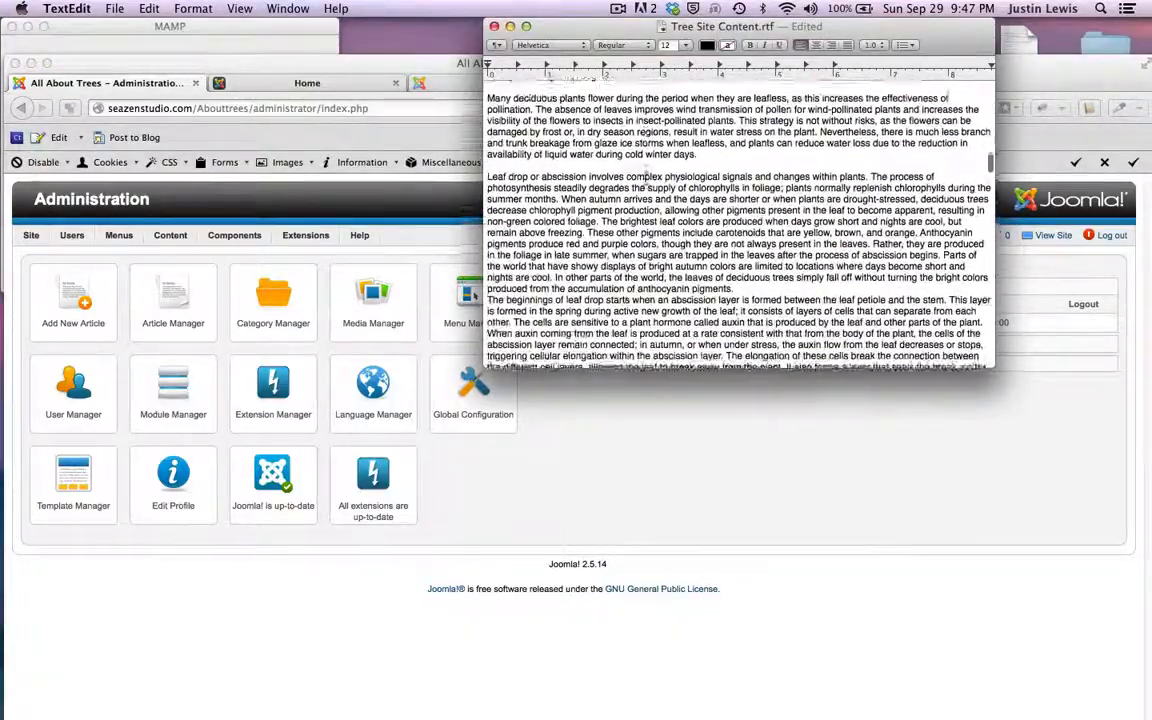
scroll(645, 176, up, 10)
scroll(645, 178, down, 12)
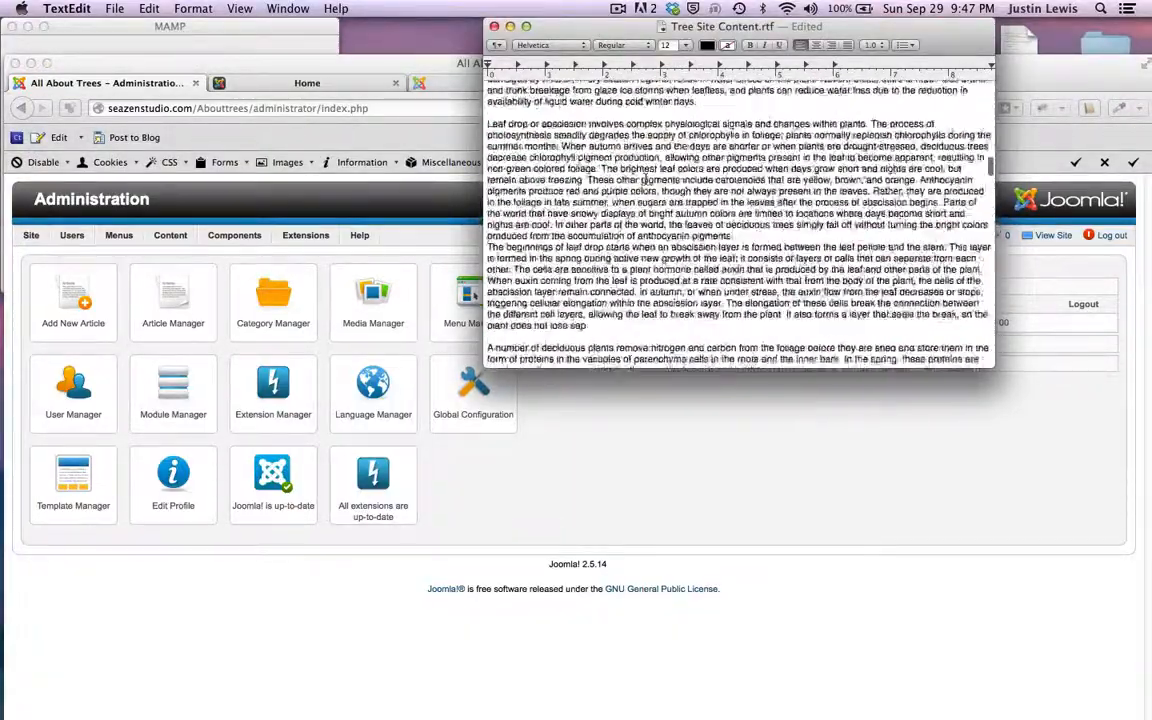
scroll(645, 178, up, 20)
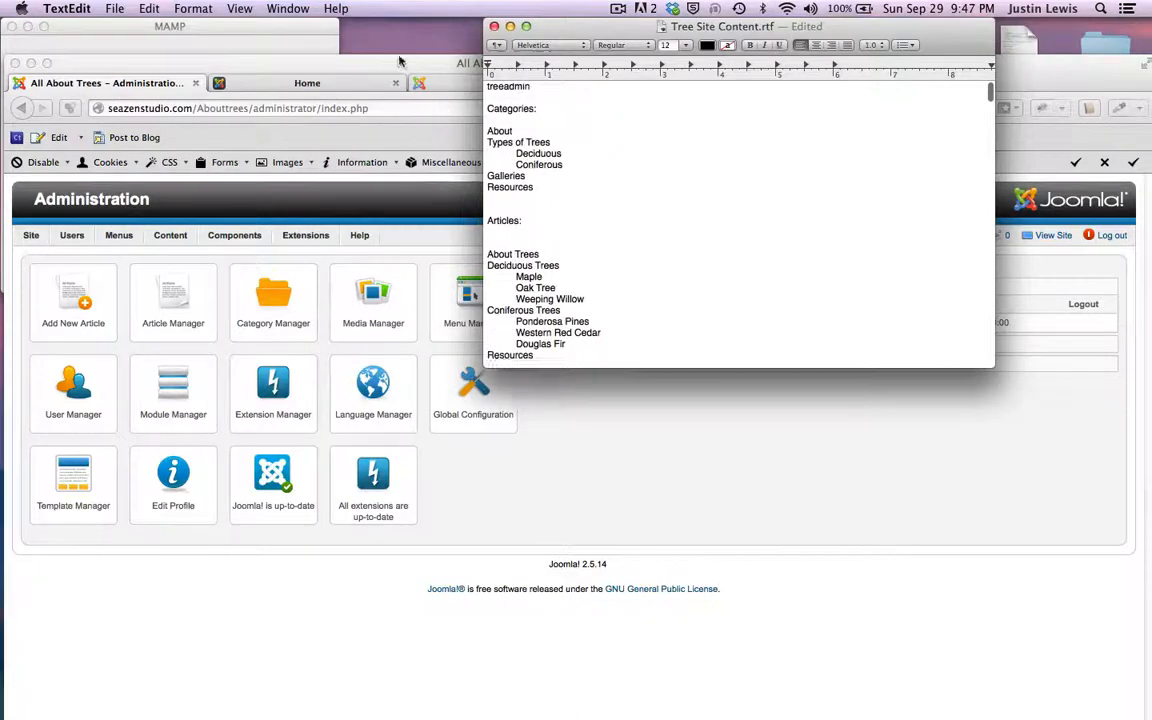
- Select the About entry in the Categories list of the Tree Site Content document
click(399, 61)
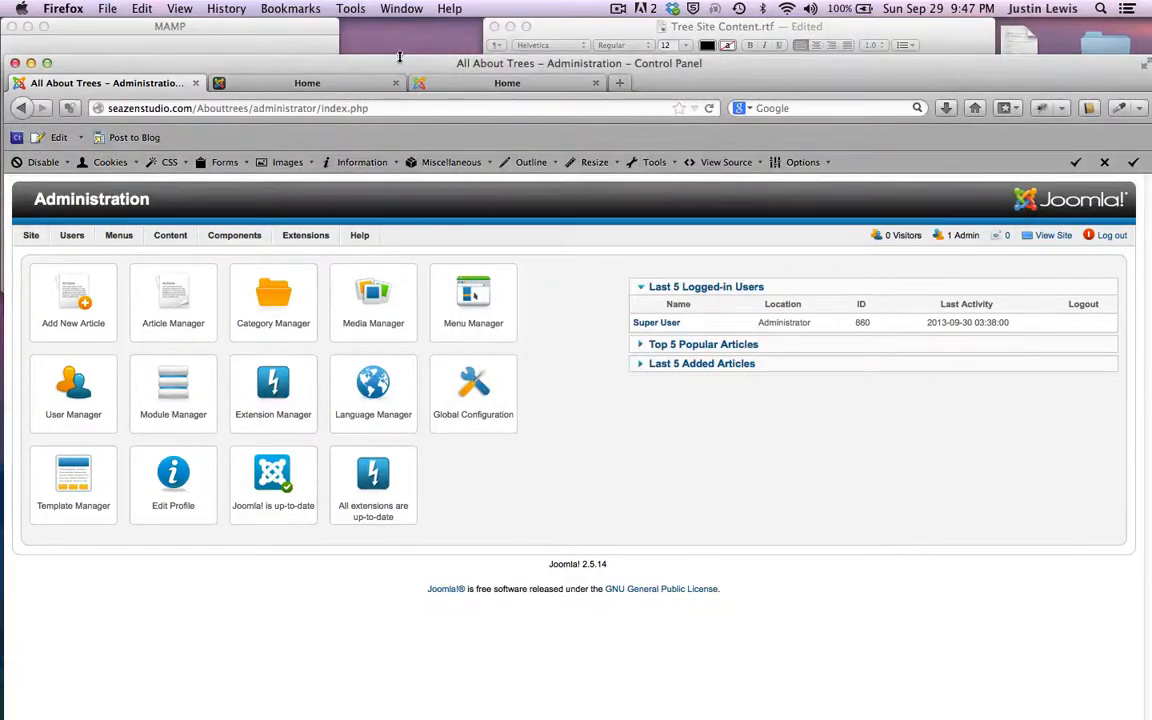
click(619, 33)
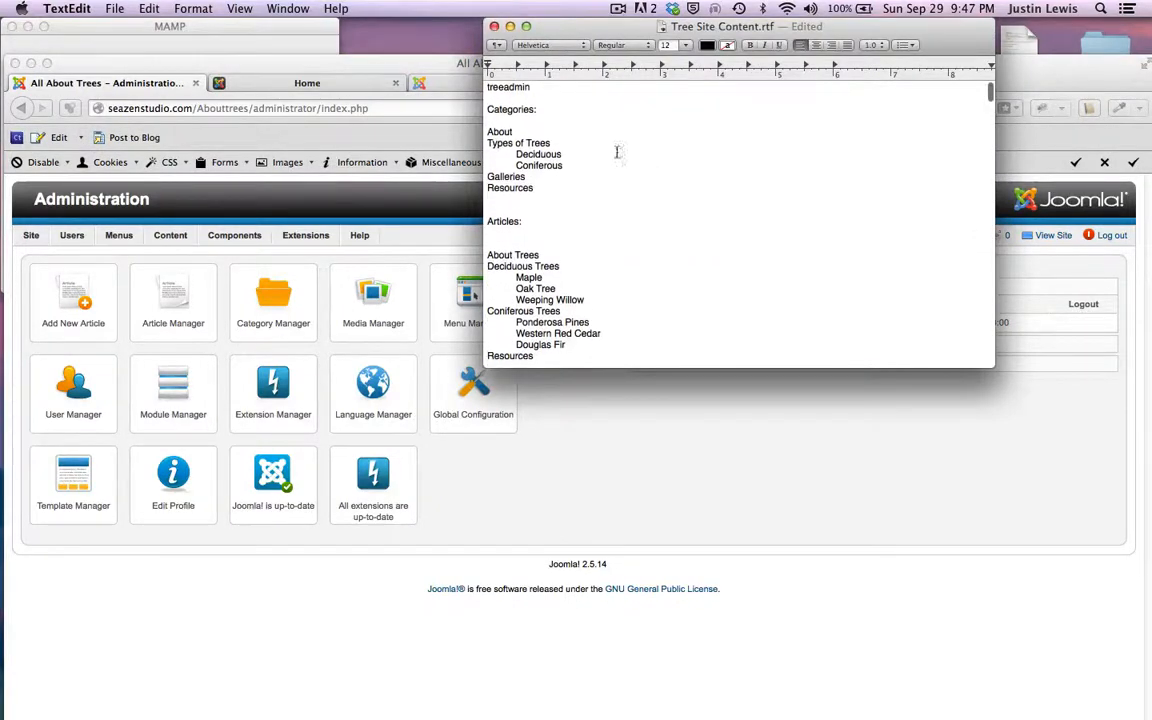
double_click(509, 133)
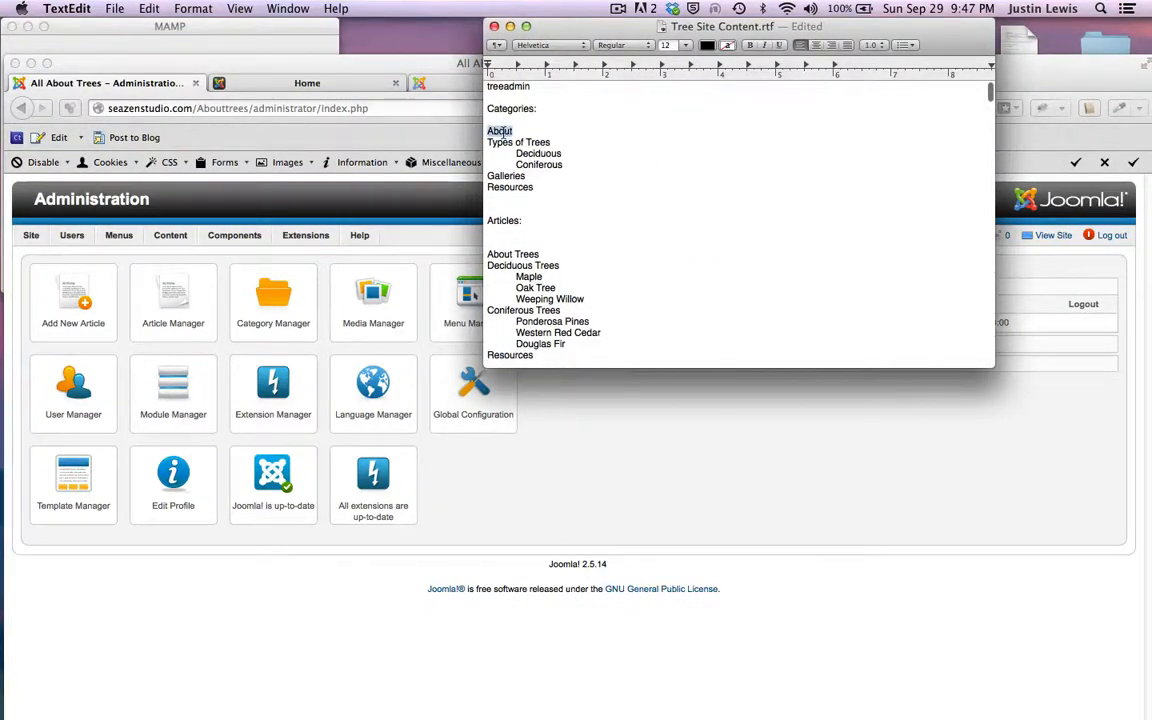
- Switch to Firefox and start a new articles category from the Joomla Category Manager
click(245, 124)
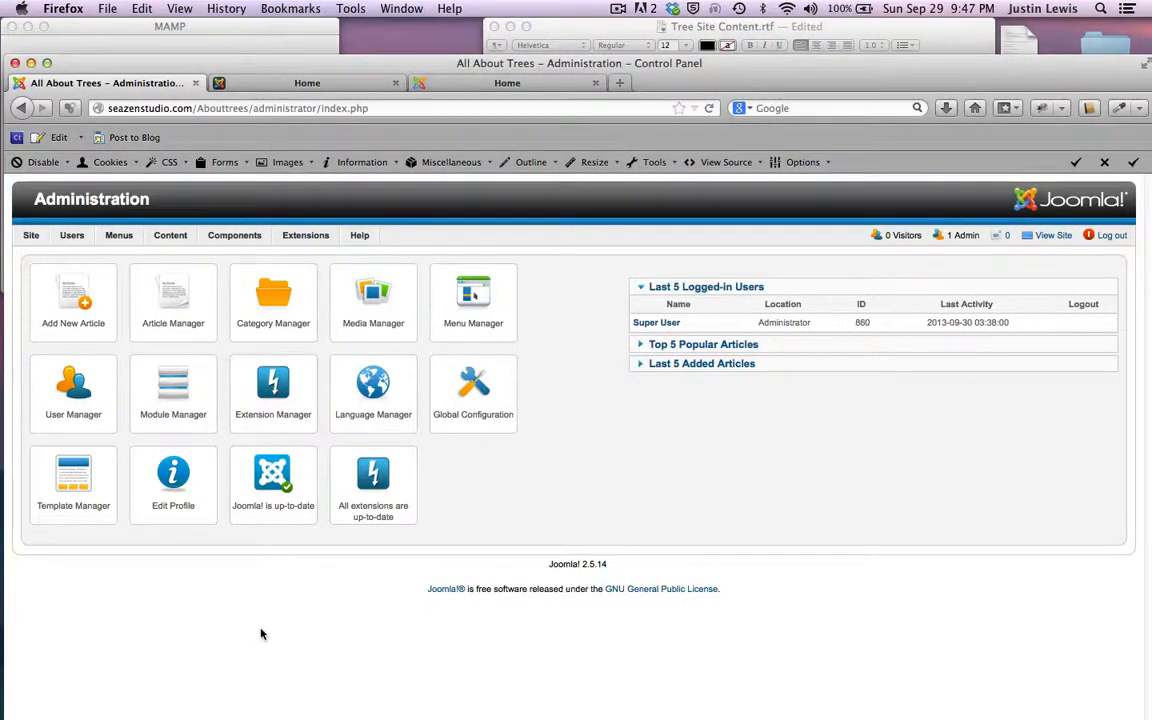
mouse_move(151, 241)
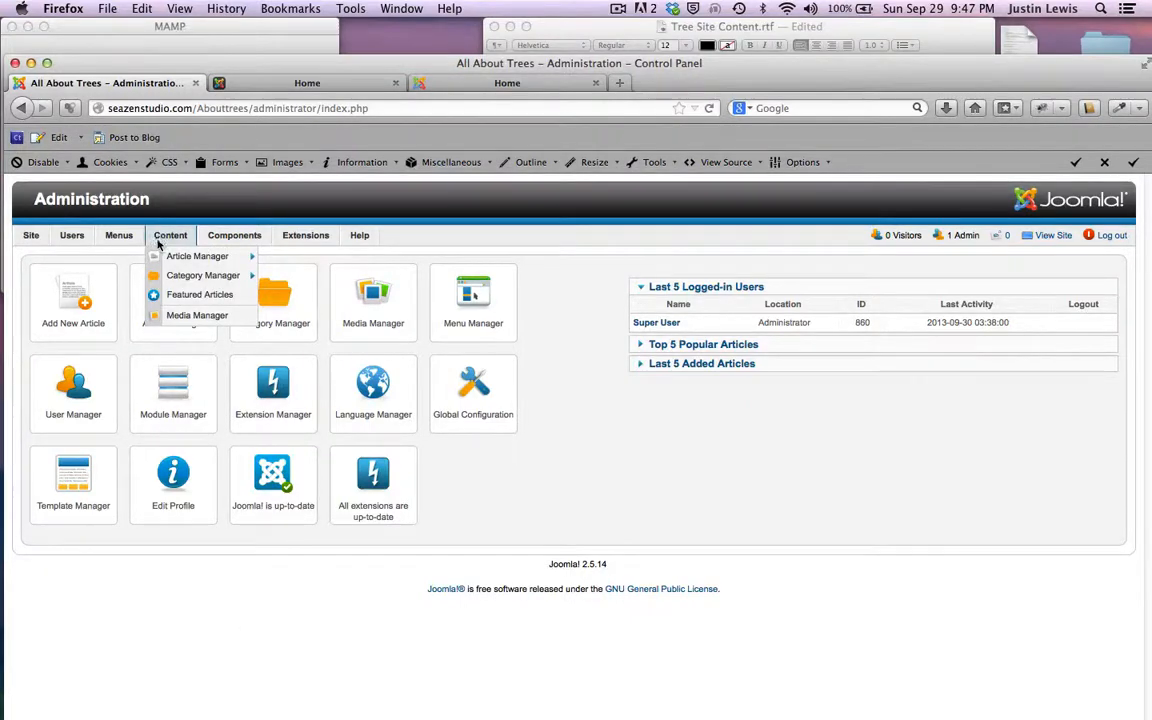
mouse_move(174, 282)
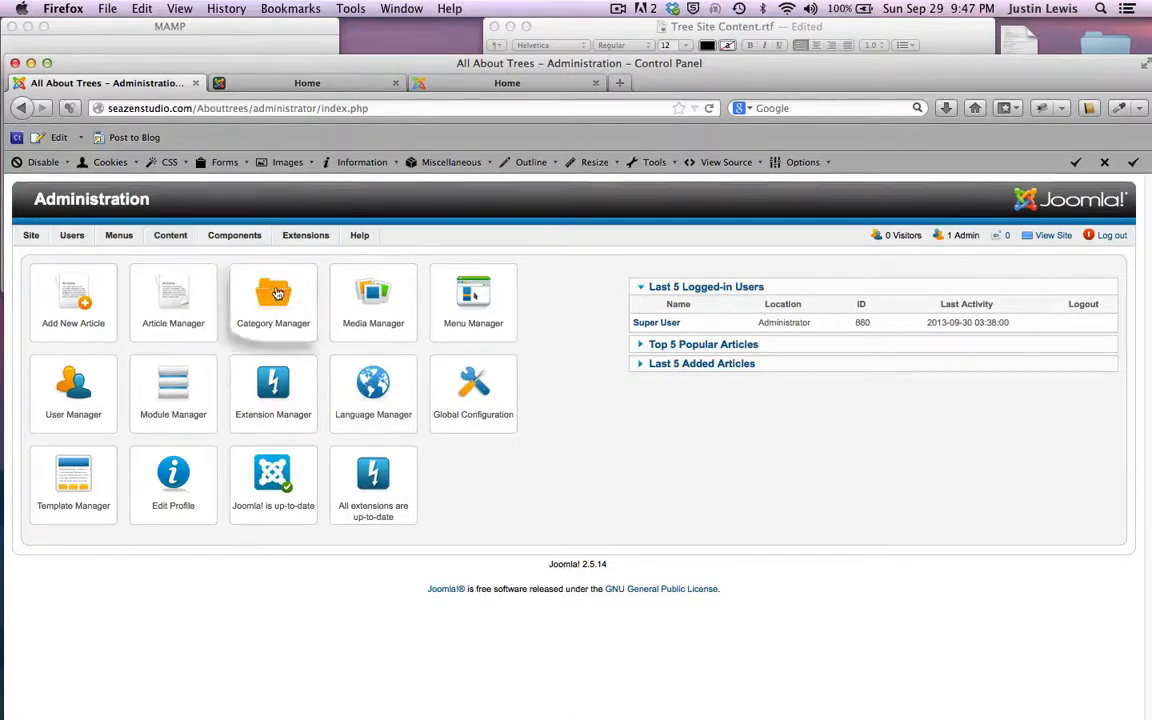
click(278, 293)
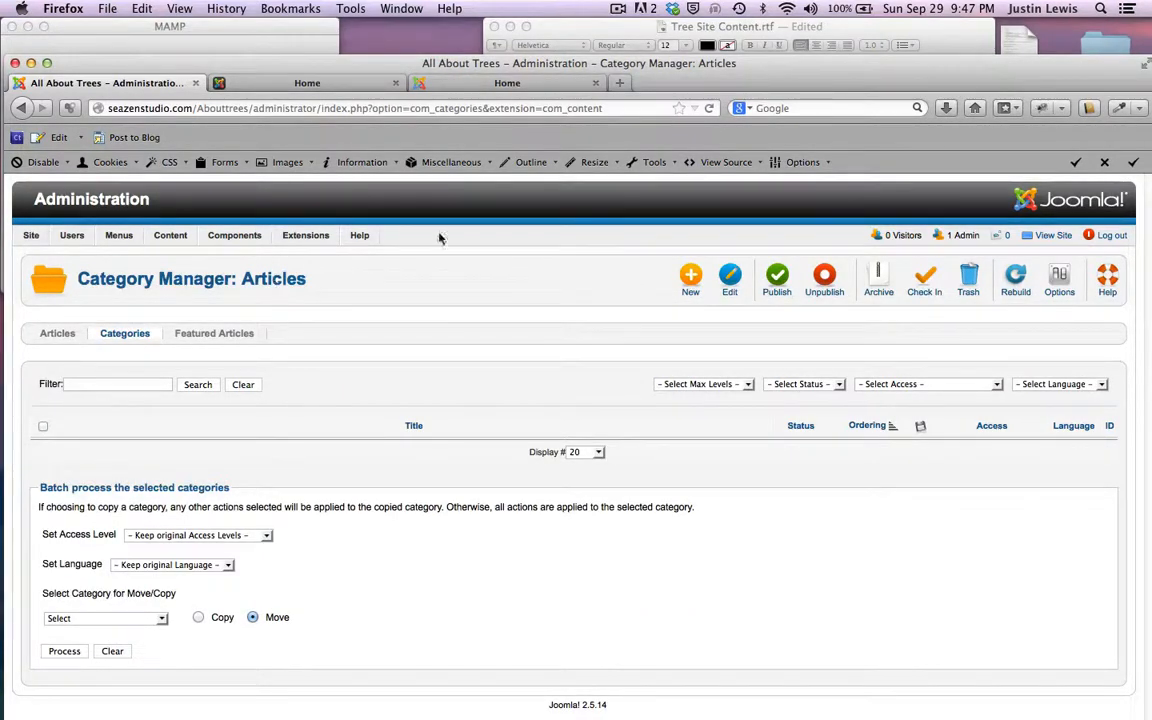
click(690, 279)
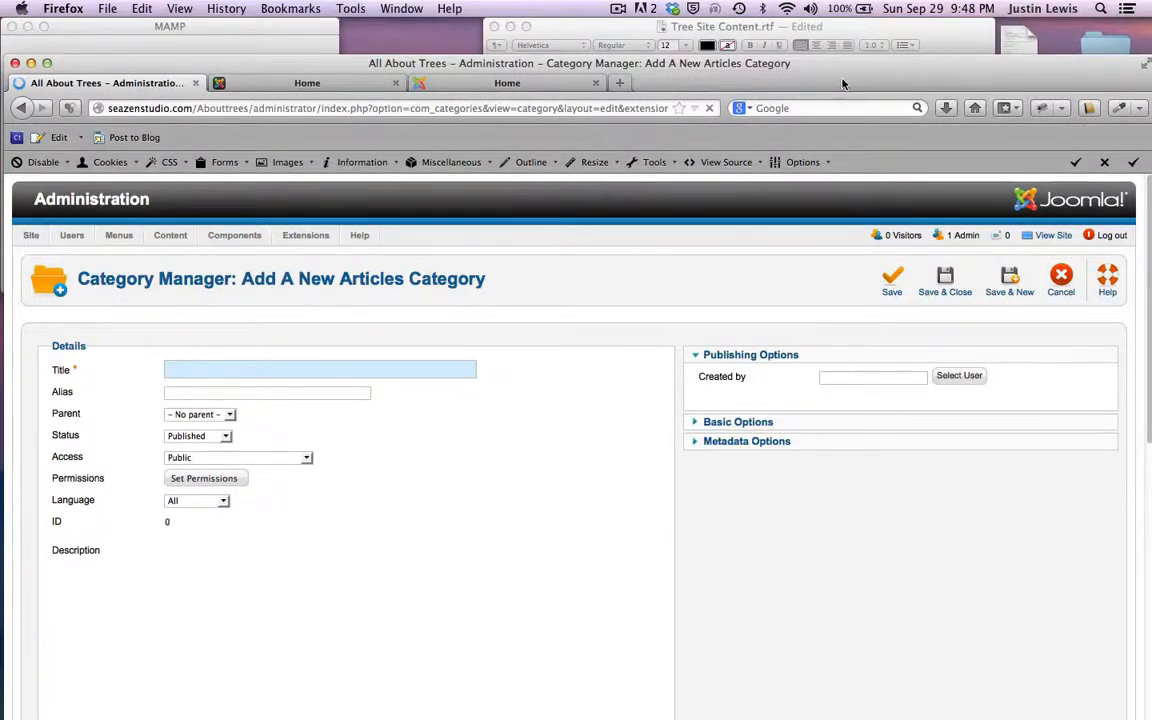
- Enter About as the title of the new articles category
drag(754, 62, 806, 141)
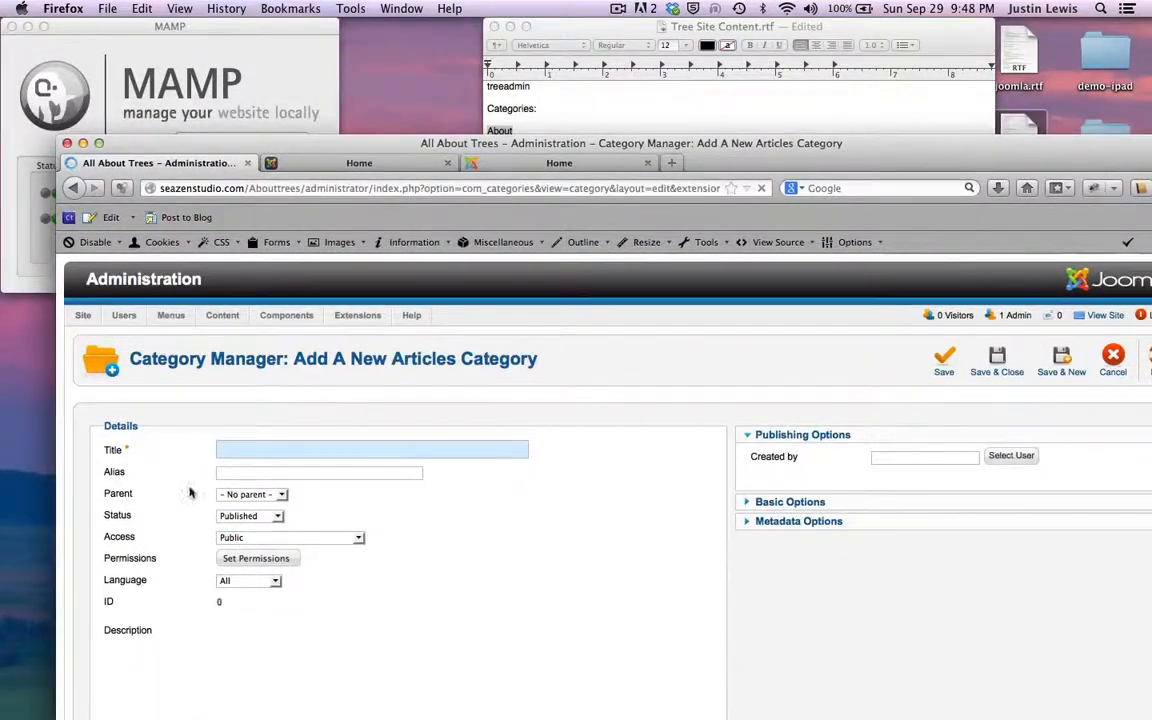
click(253, 449)
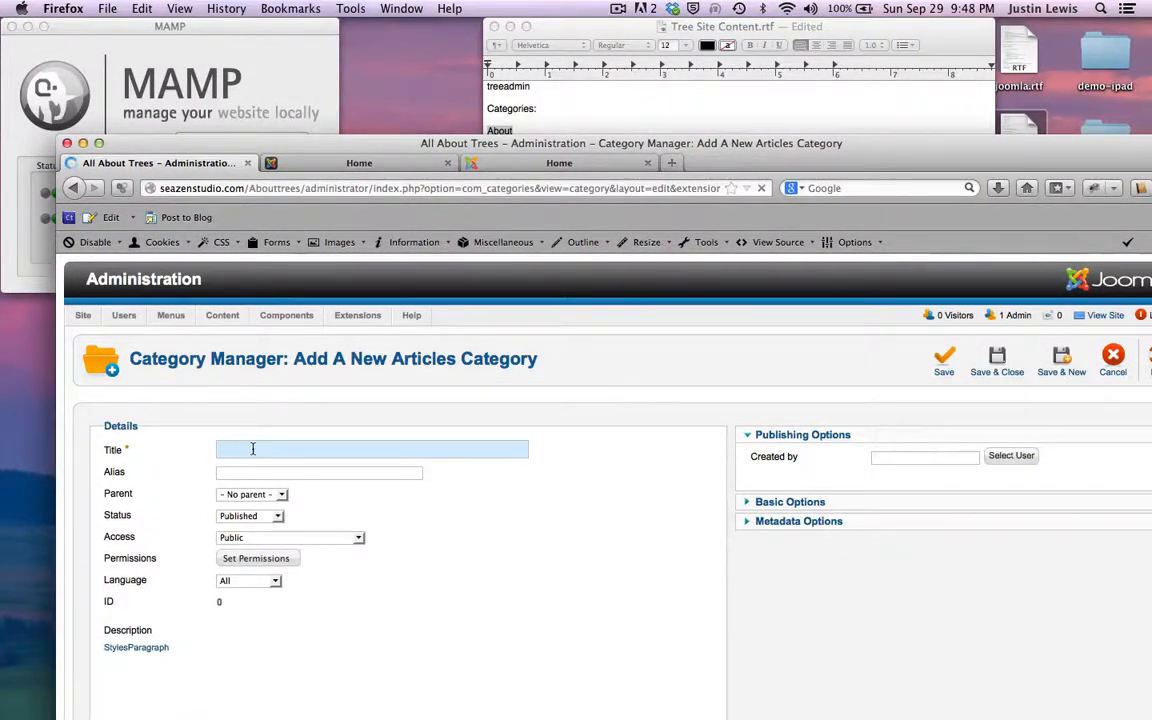
text(About)
drag(352, 141, 319, 24)
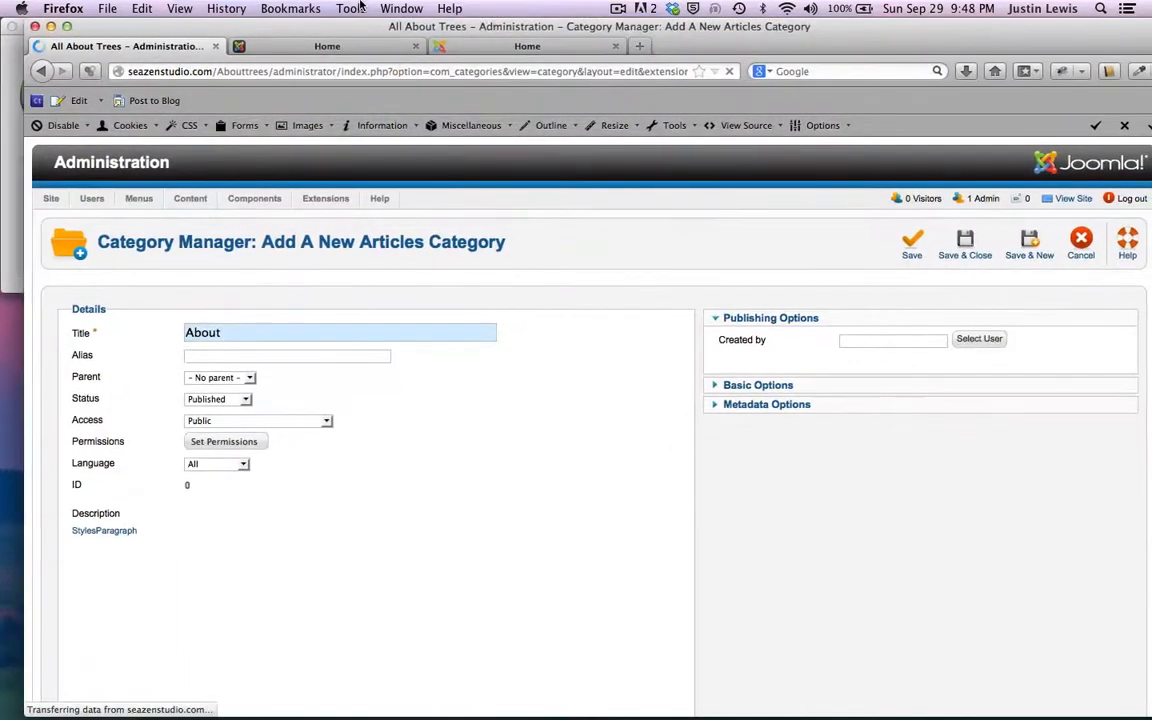
- Examine the About category's form, including its title, alias, available parent choices and description area
double_click(76, 377)
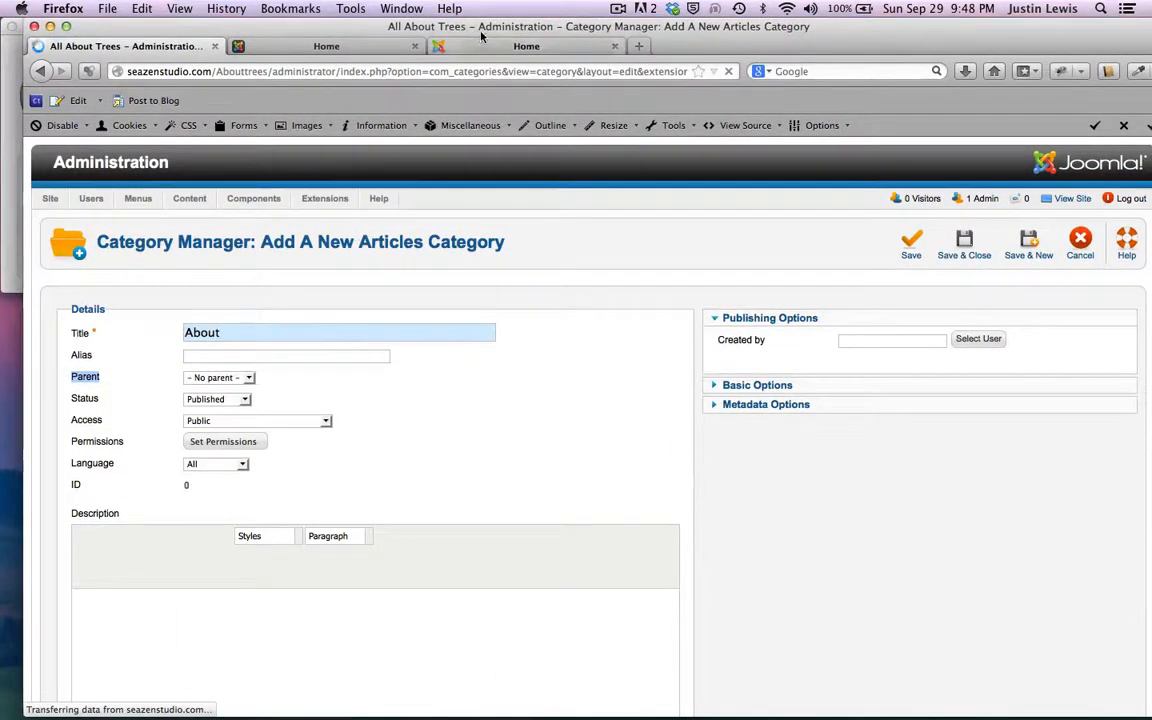
mouse_move(479, 43)
mouse_down()
mouse_move(475, 372)
mouse_move(463, 43)
mouse_up()
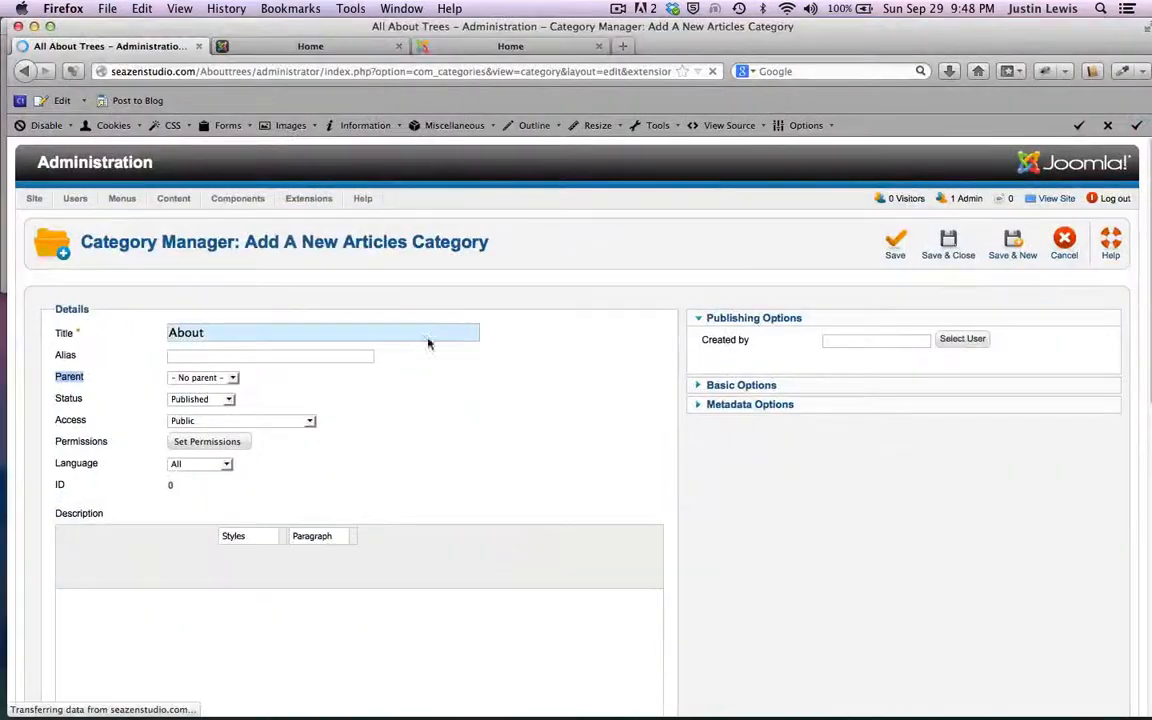
click(140, 342)
click(232, 378)
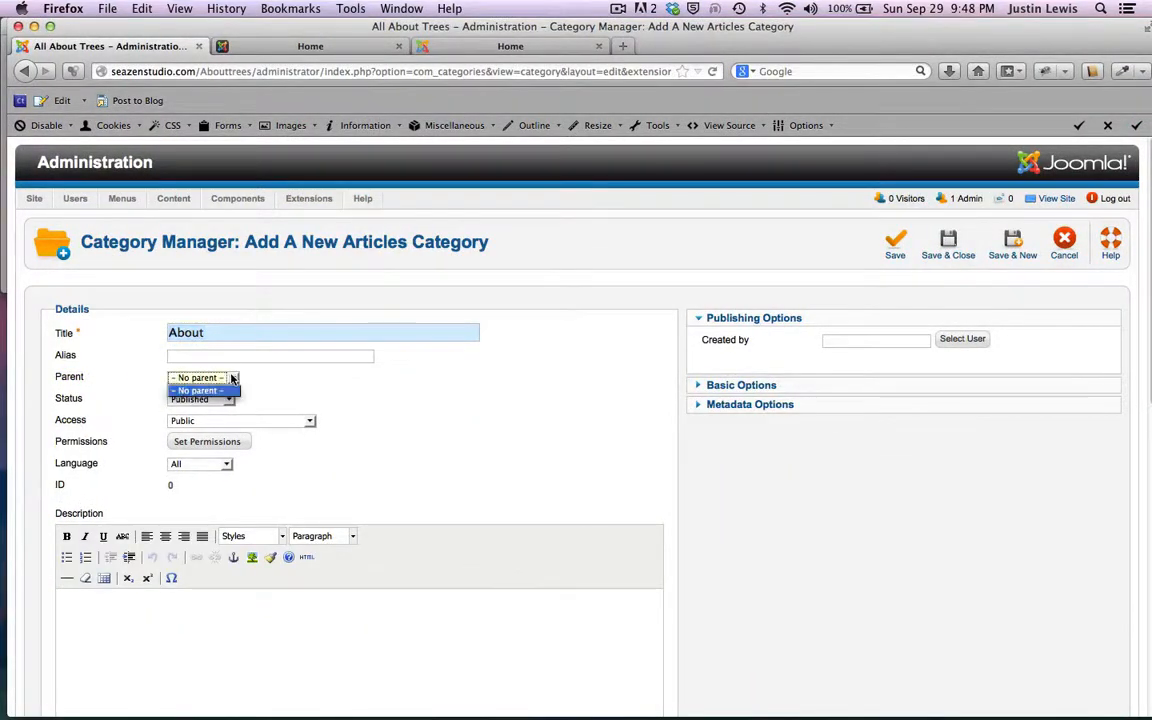
click(307, 379)
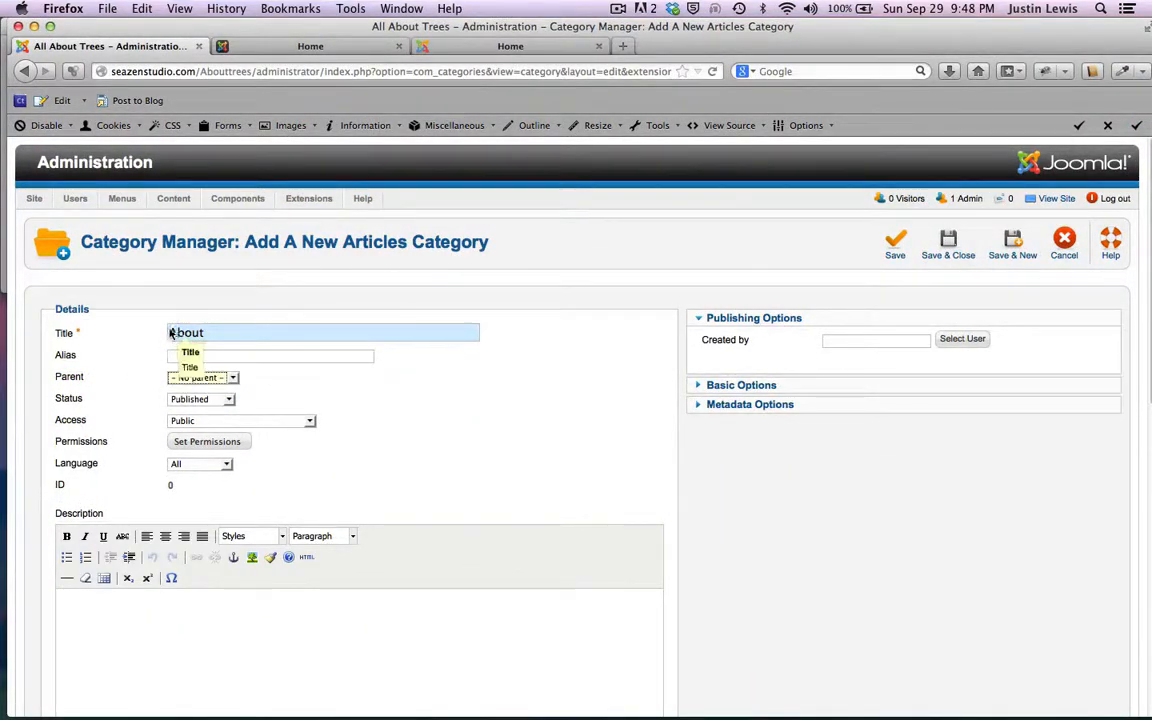
mouse_move(138, 356)
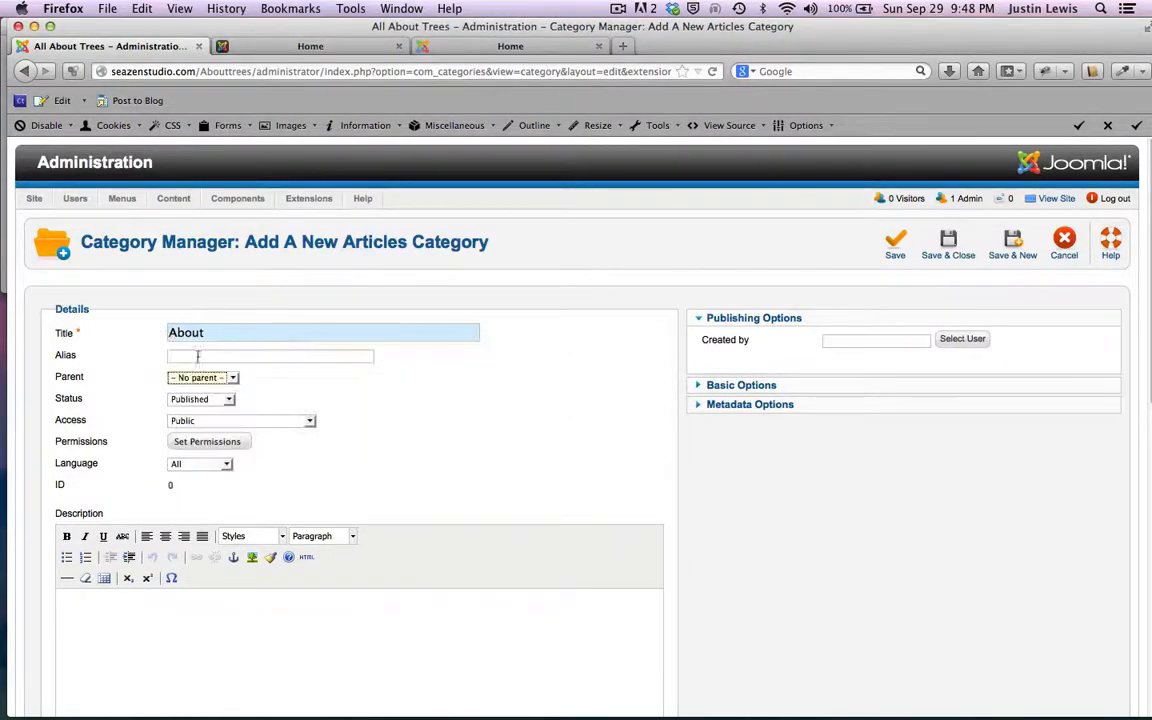
scroll(106, 340, down, 1)
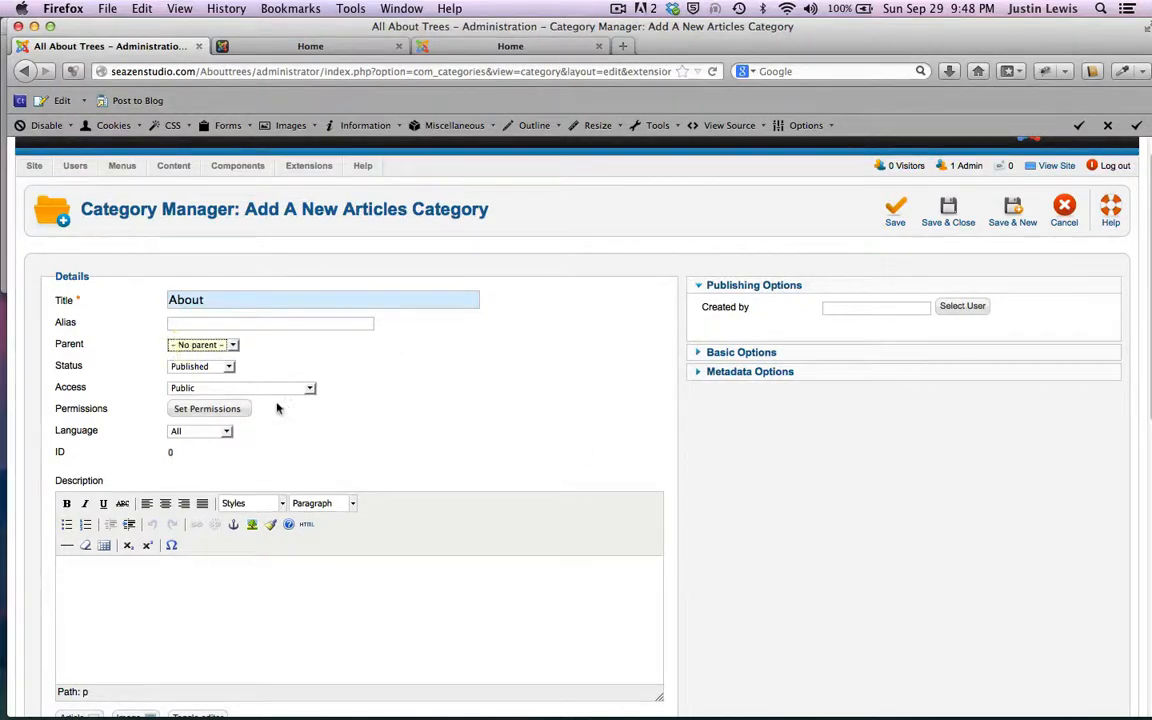
click(233, 345)
click(340, 370)
scroll(340, 370, down, 3)
scroll(340, 370, up, 3)
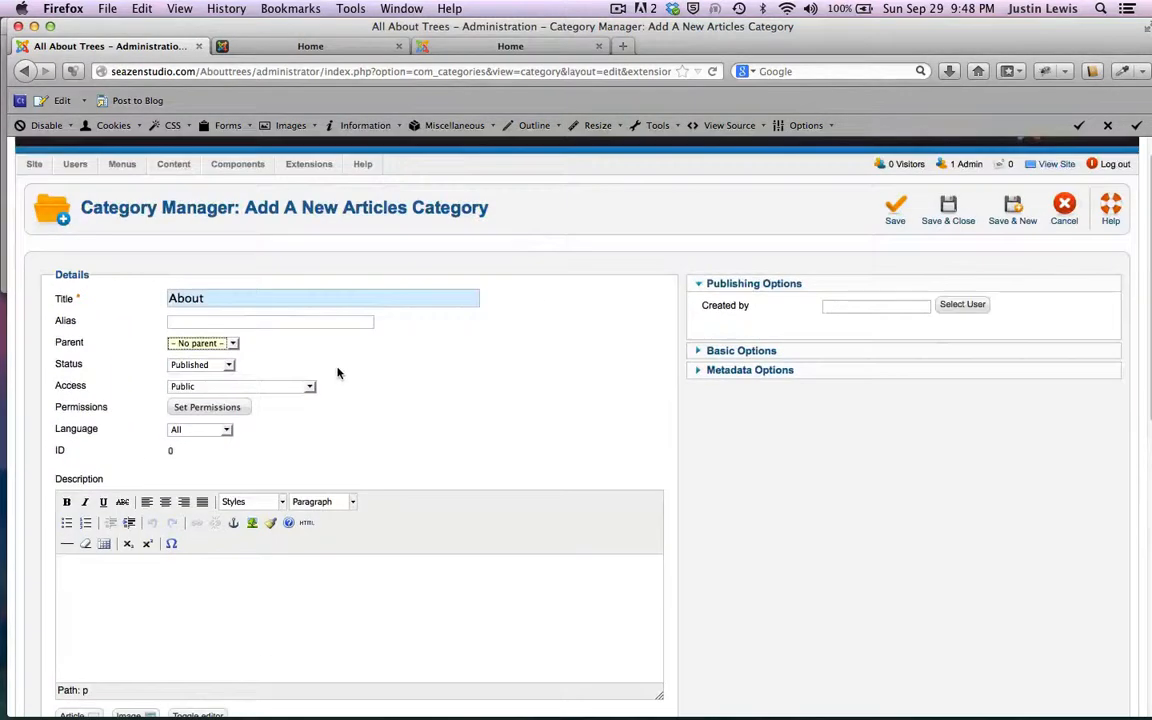
click(150, 589)
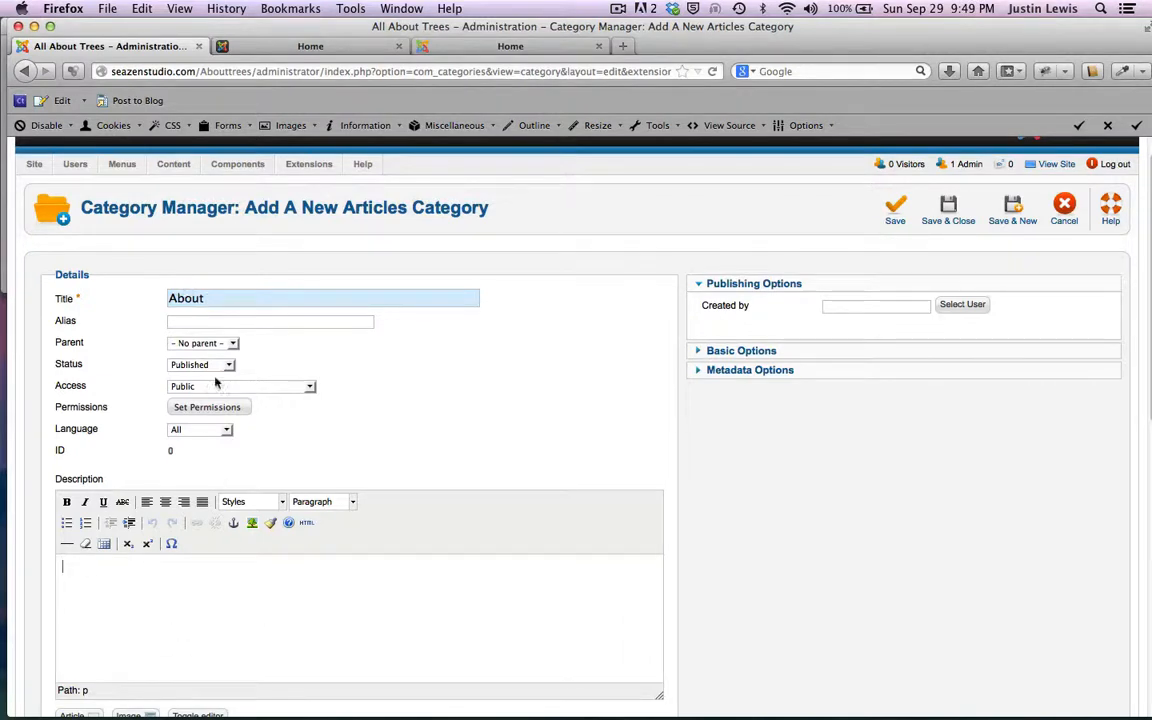
double_click(214, 297)
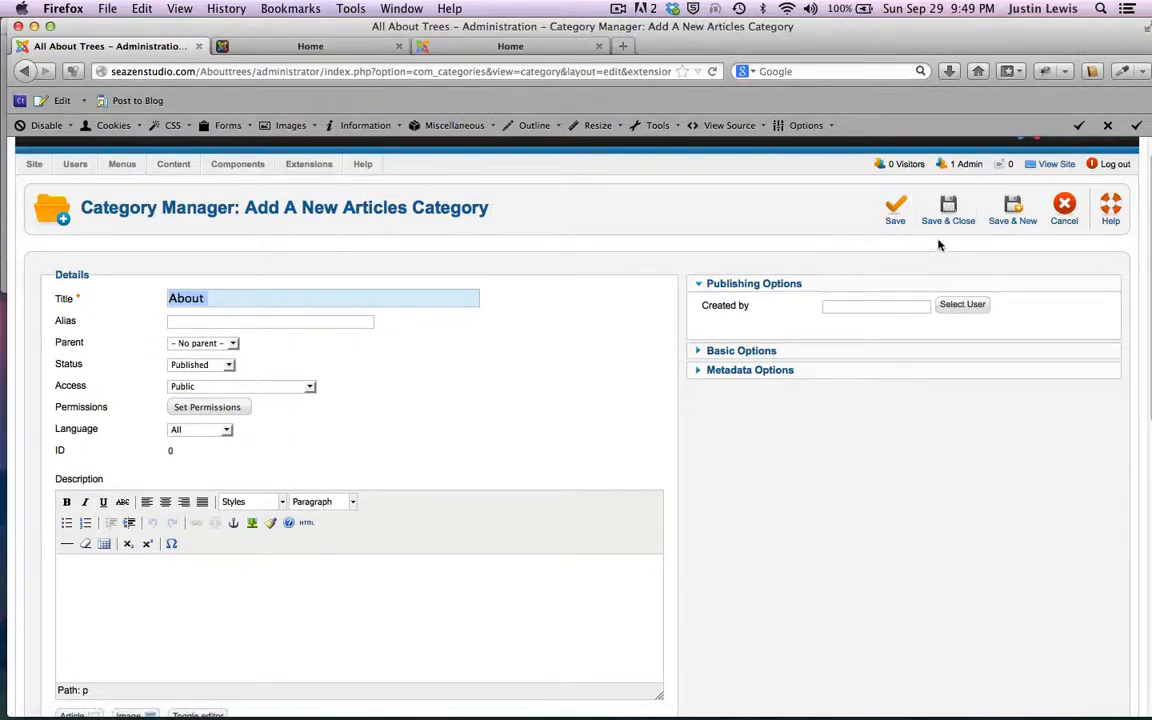
- Save the About category, look over its saved settings, and save and close it to return to the category list
click(889, 205)
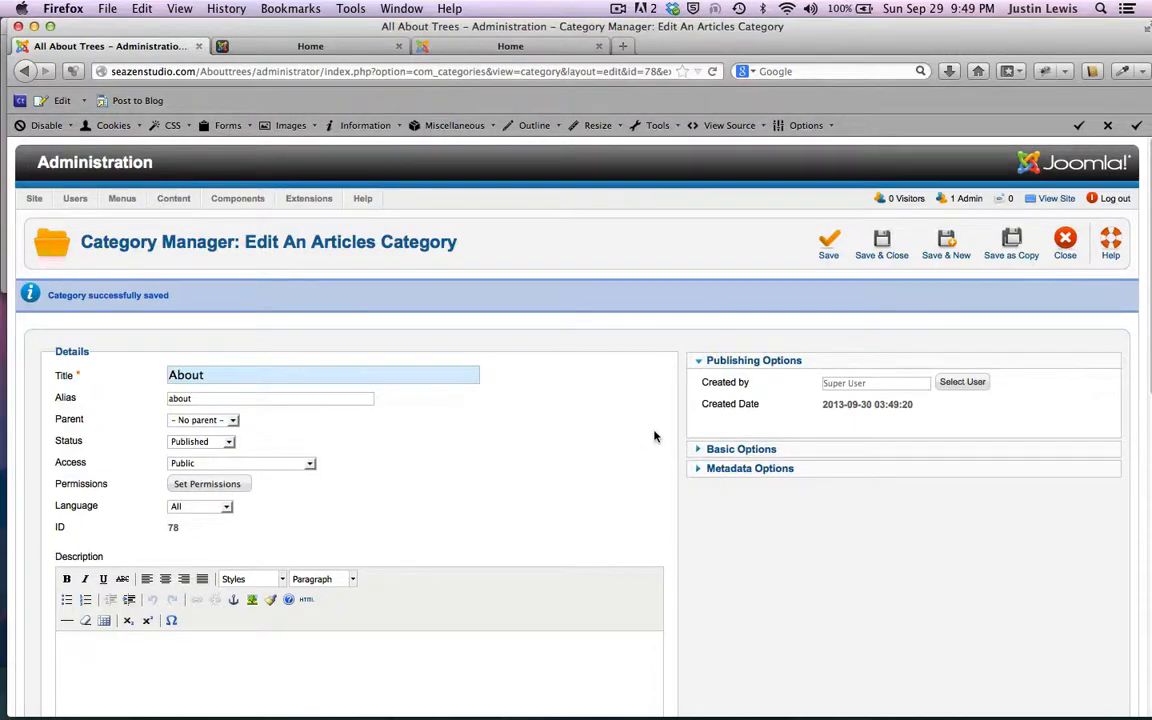
scroll(640, 425, down, 1)
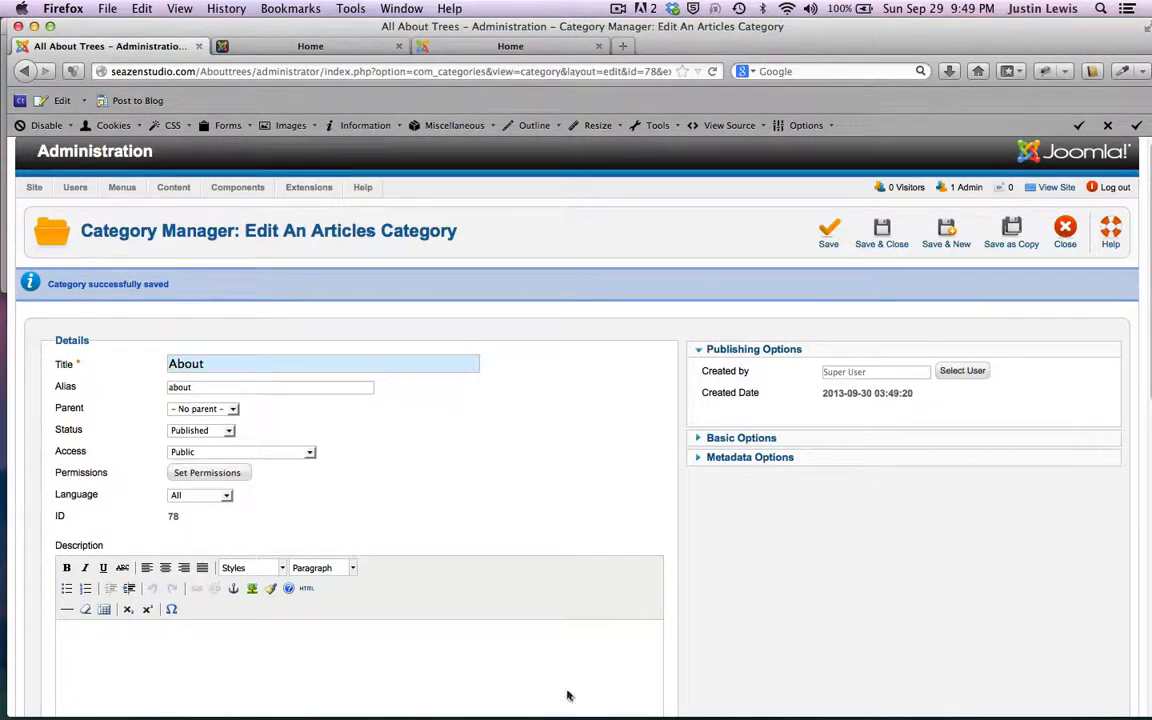
scroll(522, 399, down, 5)
scroll(520, 399, up, 5)
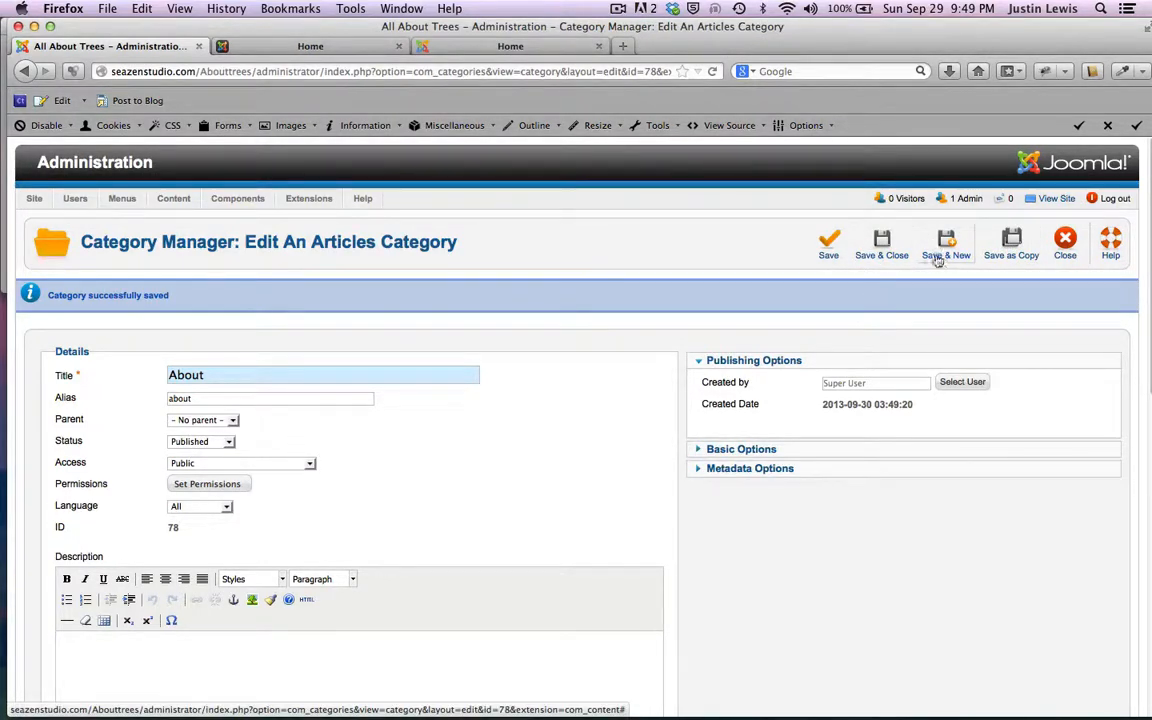
click(880, 255)
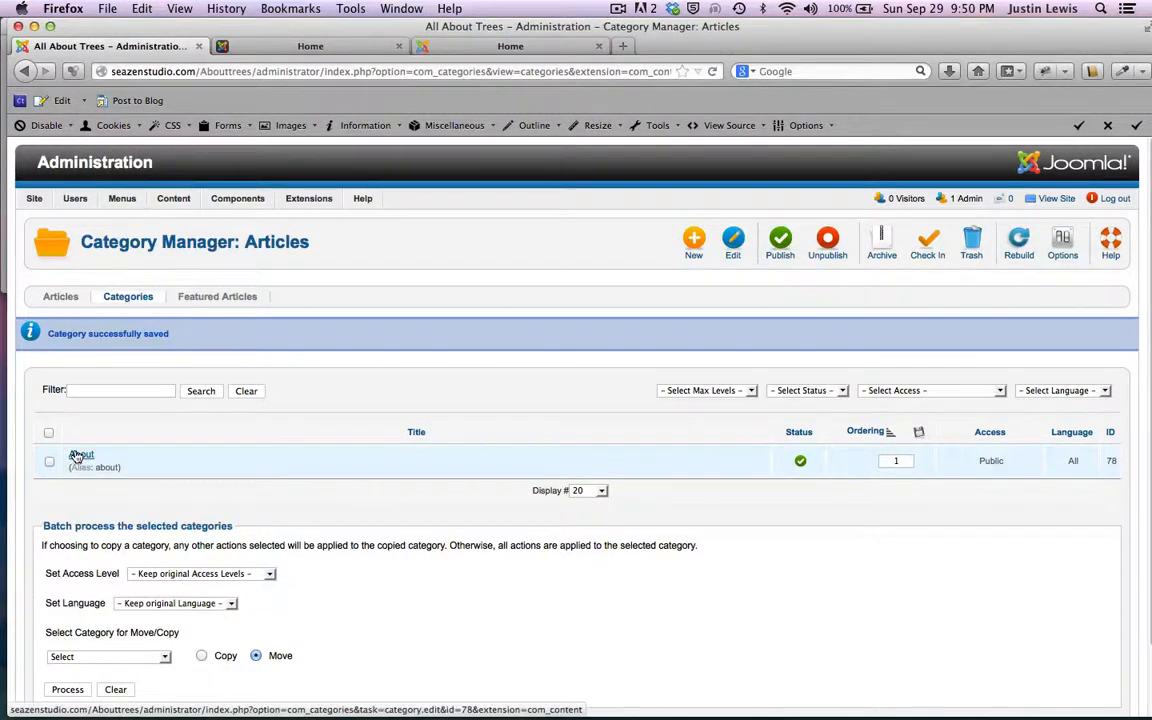
- Reopen the About category and save it while starting another new category
click(78, 456)
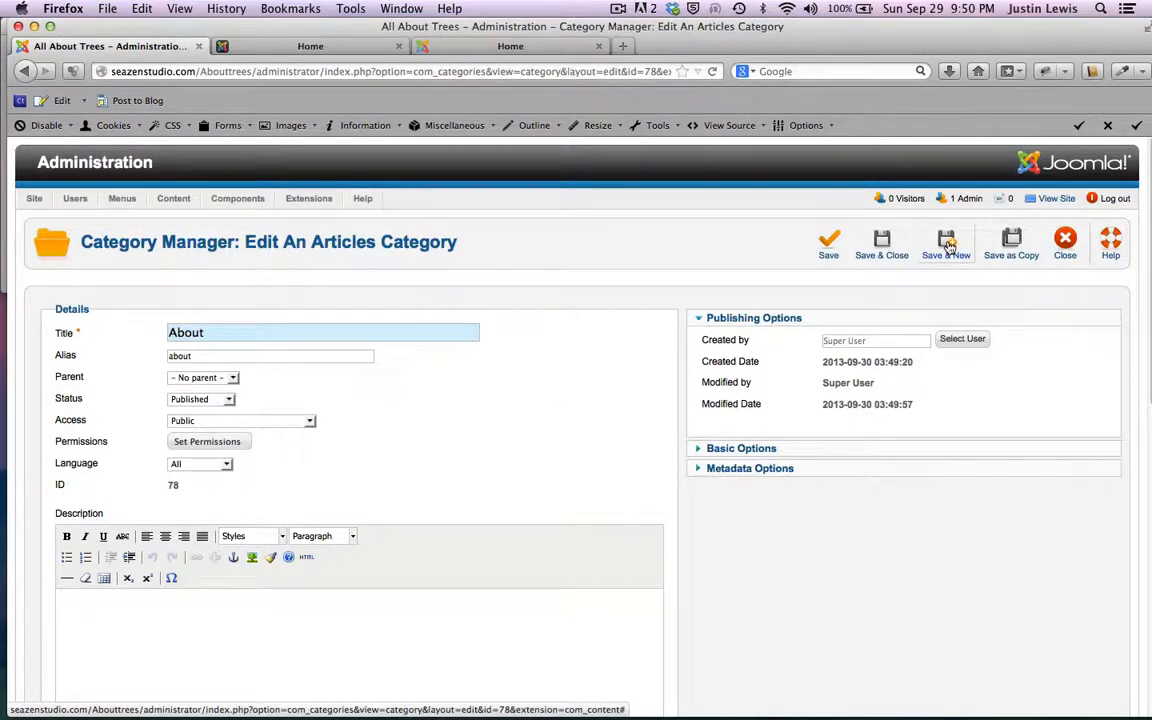
click(948, 246)
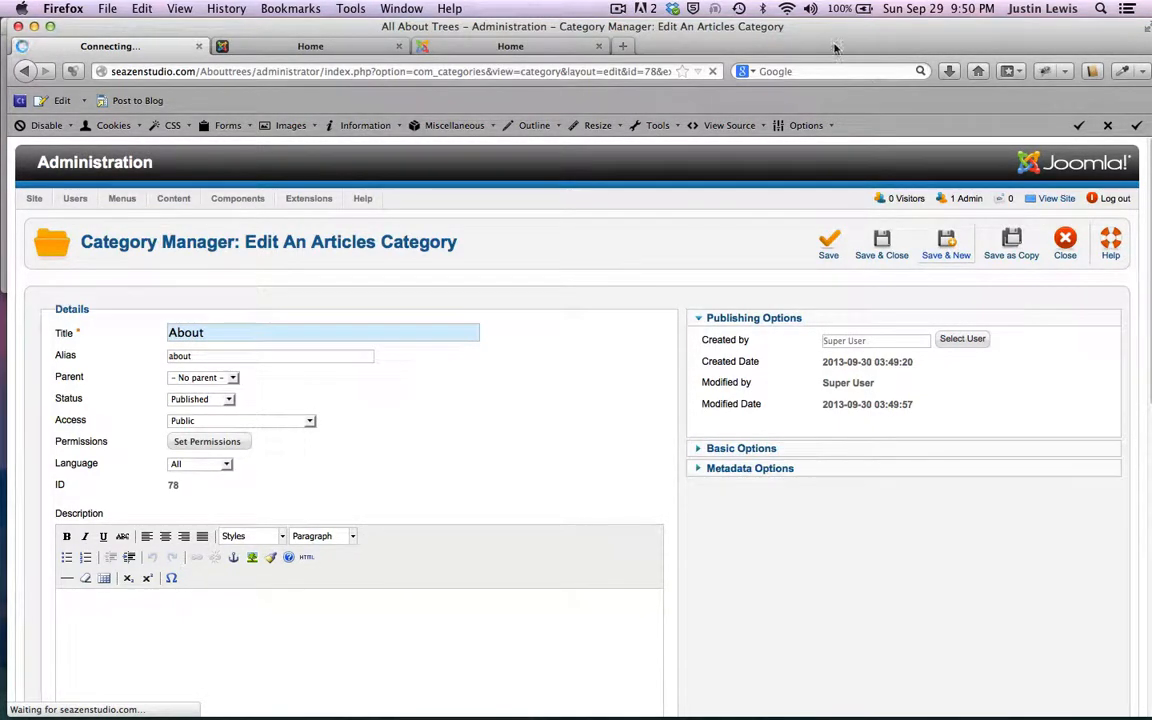
- Copy Types of Trees from the Categories list in the Tree Site Content document into the new category's title in Firefox
drag(748, 31, 831, 77)
click(526, 25)
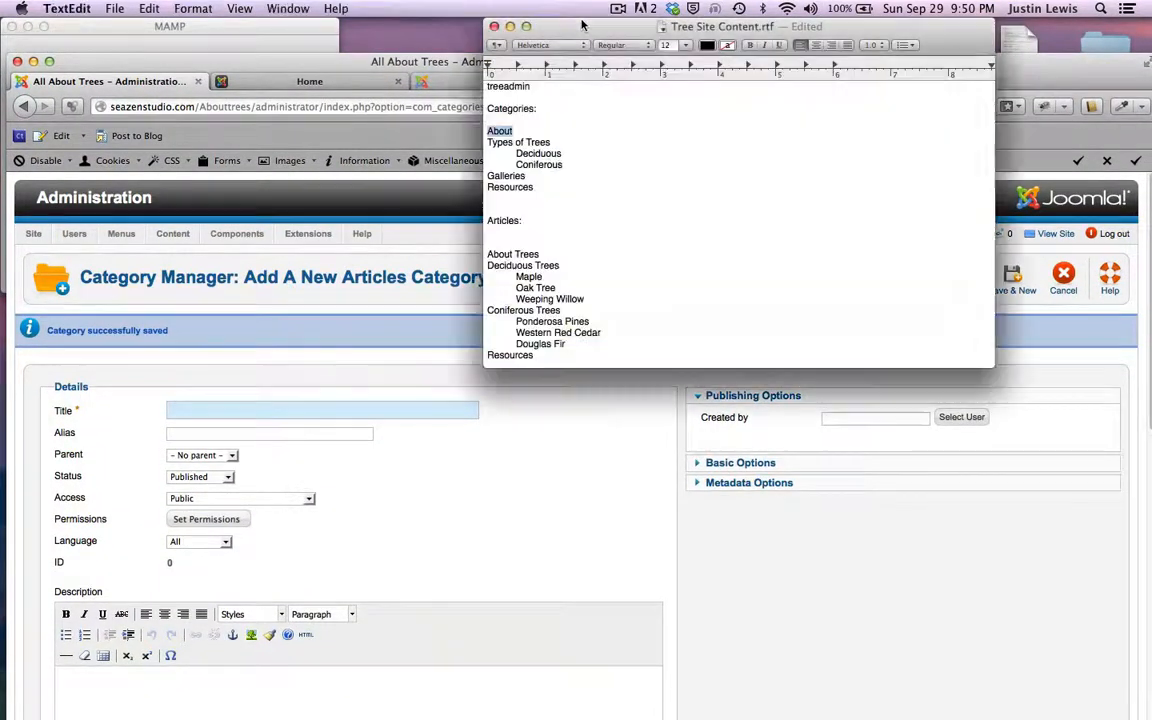
drag(485, 142, 560, 141)
key(super+c)
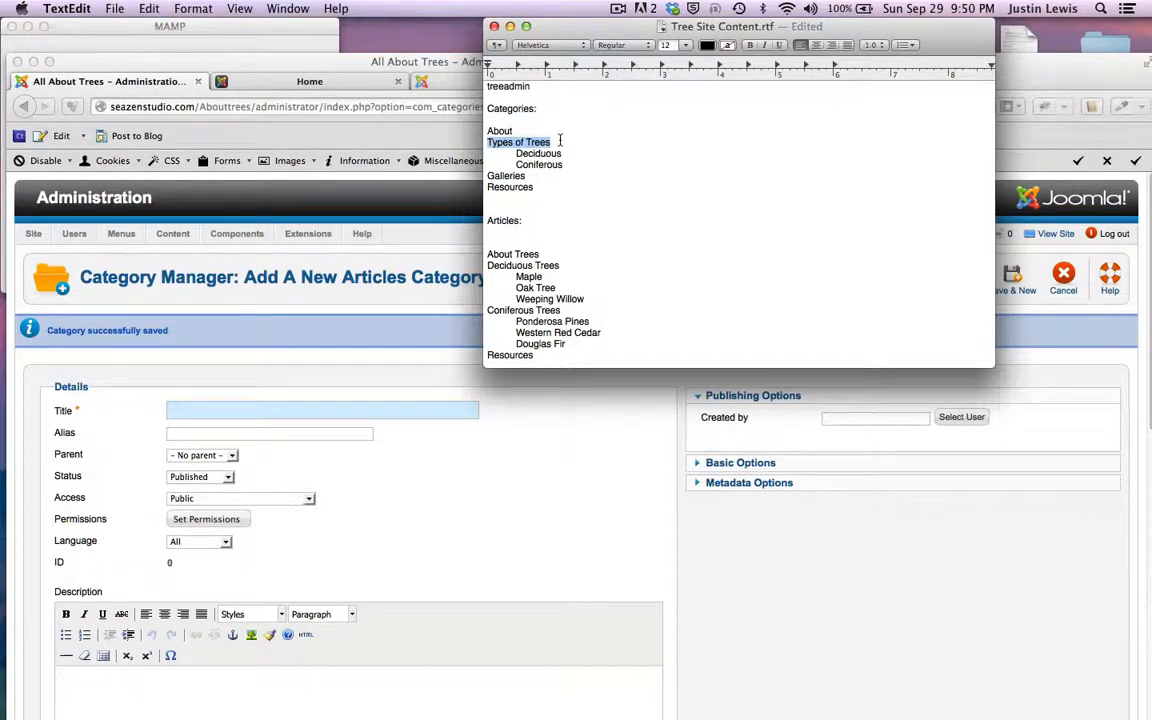
click(218, 385)
click(232, 412)
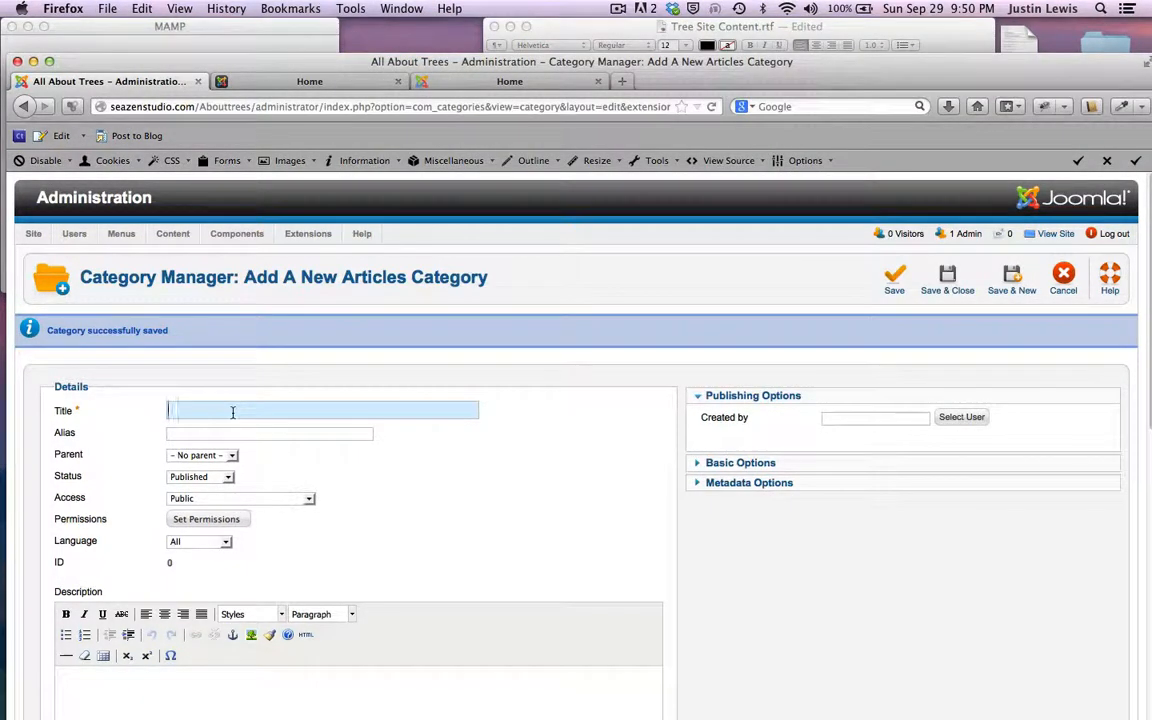
key(super+v)
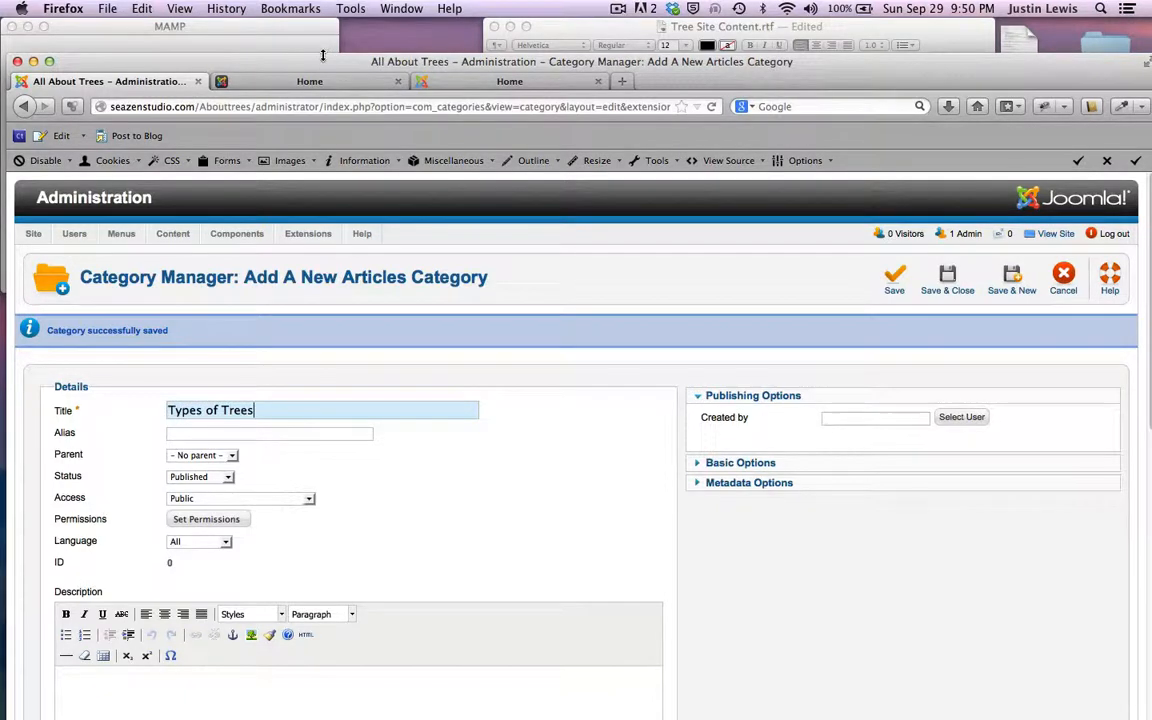
drag(322, 55, 326, 27)
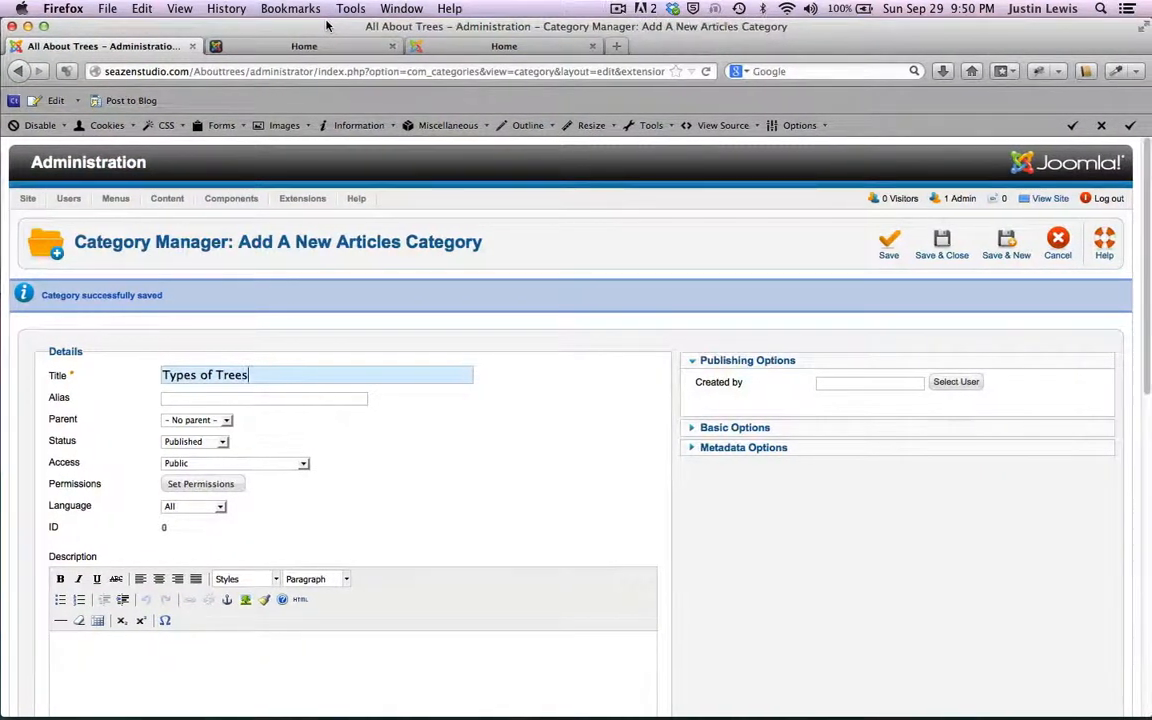
- Keep the Types of Trees category without a parent, save it, and start another new category
click(200, 427)
click(280, 405)
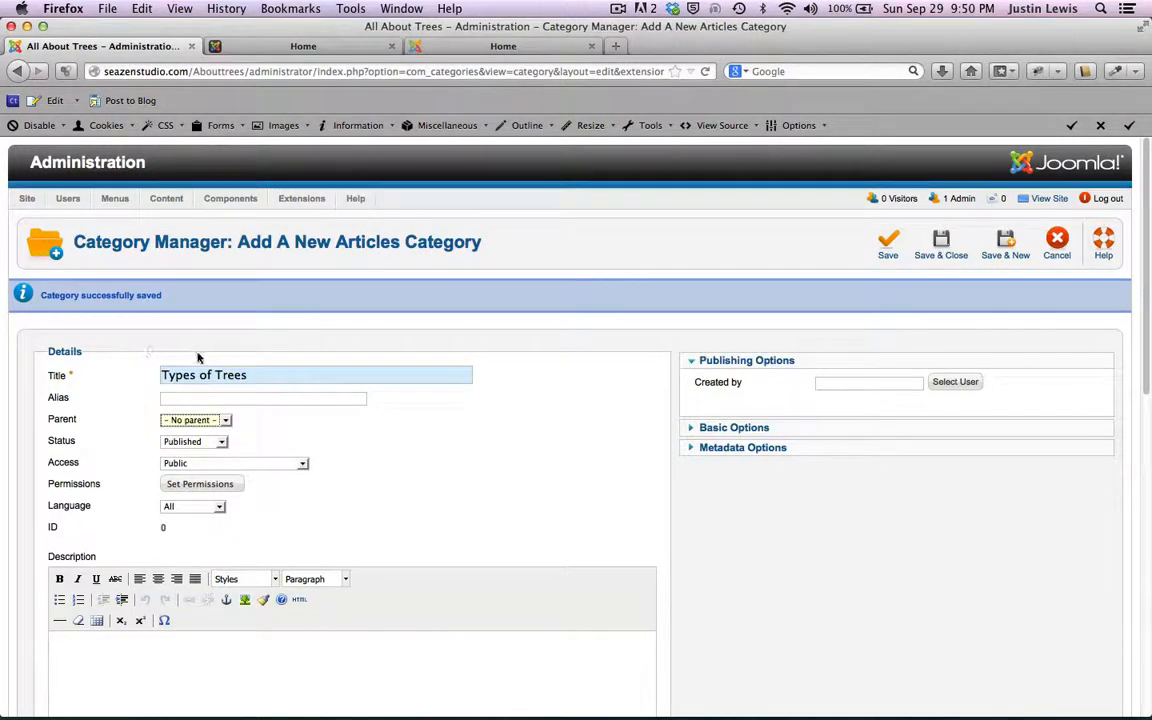
scroll(521, 496, down, 3)
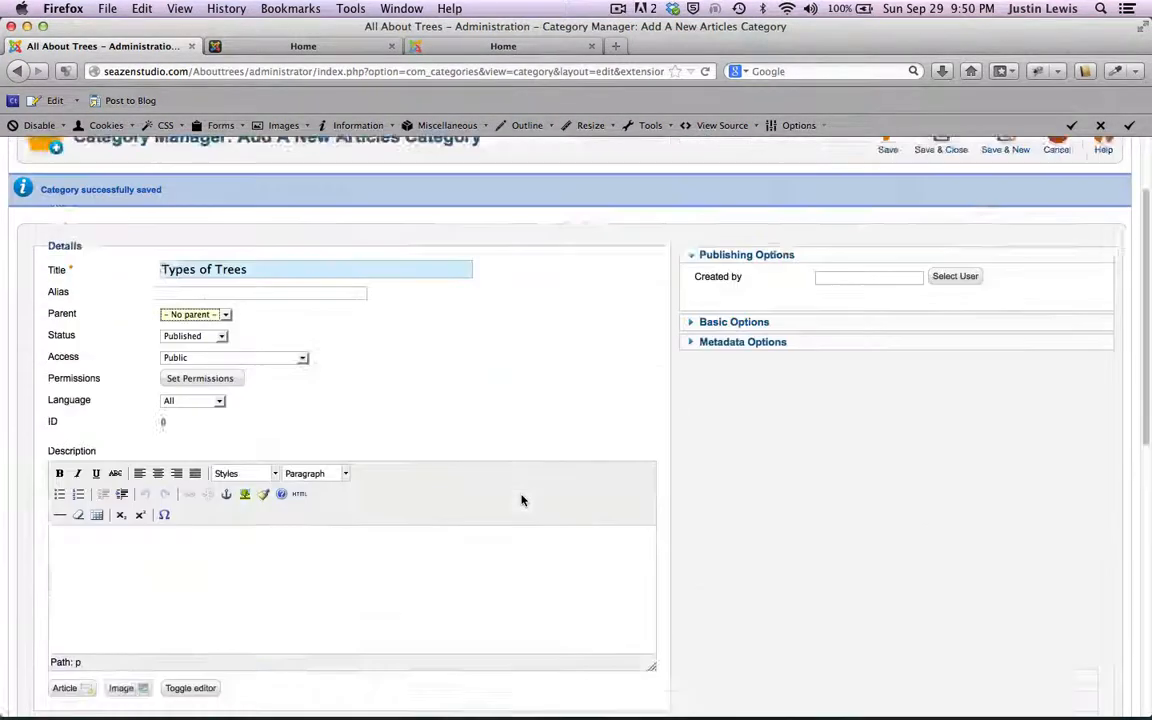
scroll(521, 500, up, 3)
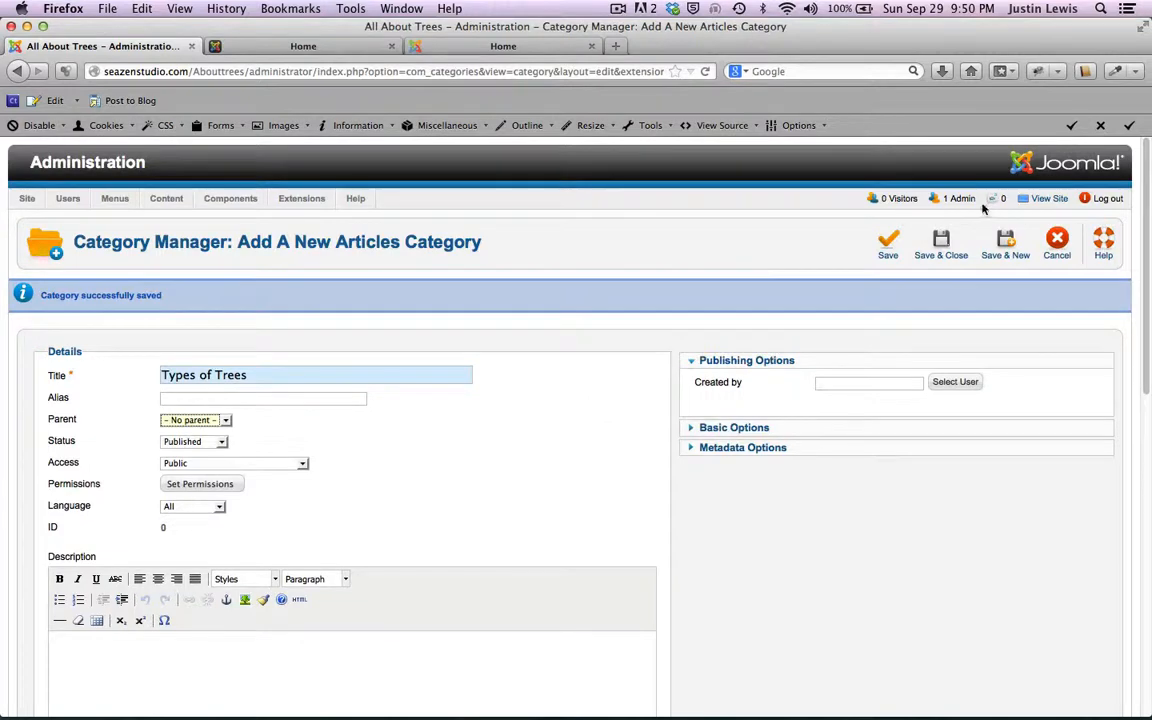
click(1007, 250)
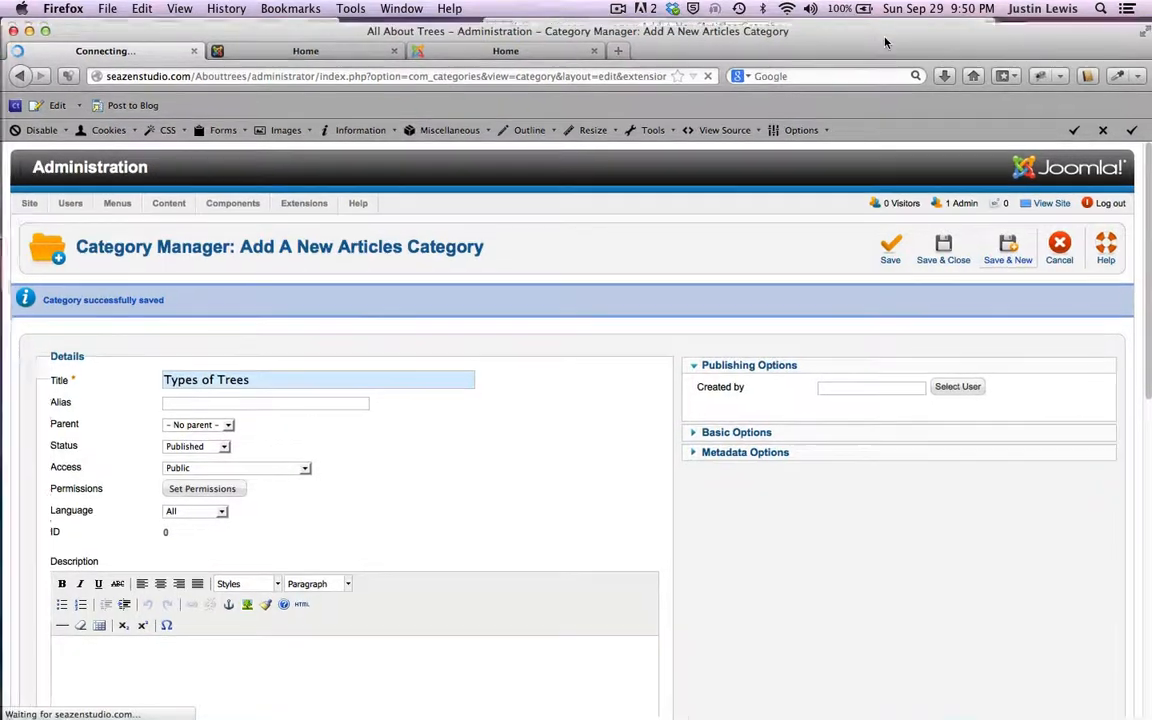
- Copy Deciduous from the Categories list in the Tree Site Content document into the new category's title in Firefox
drag(773, 24, 765, 102)
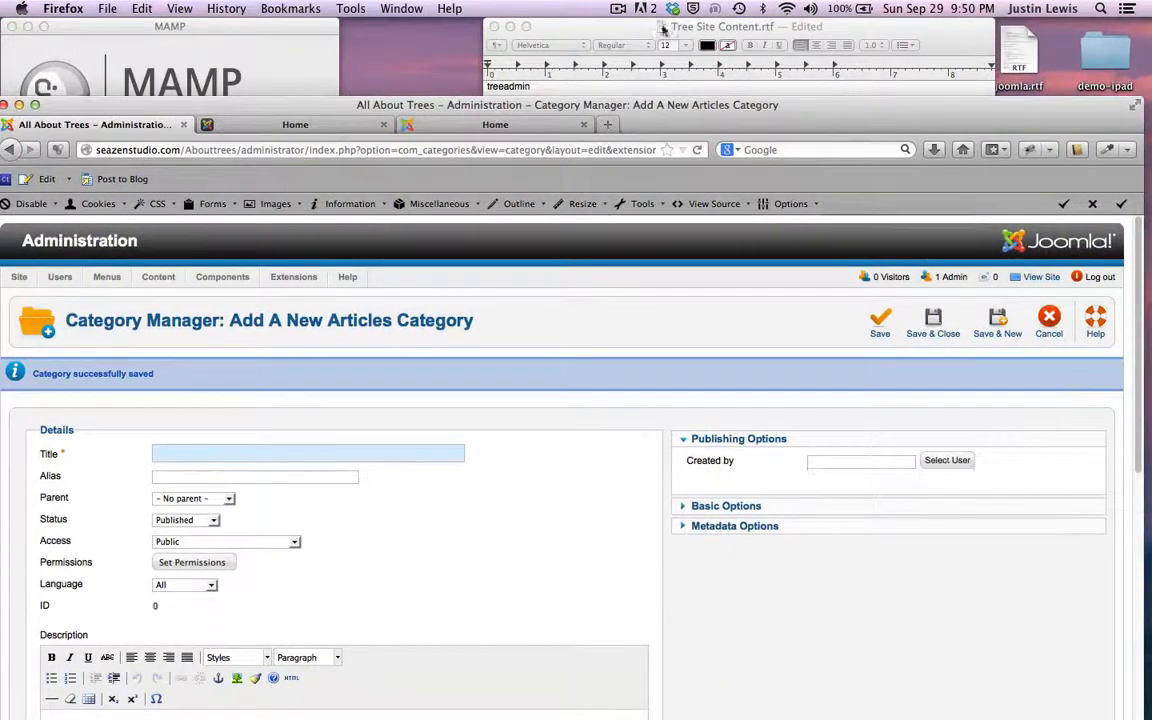
click(663, 30)
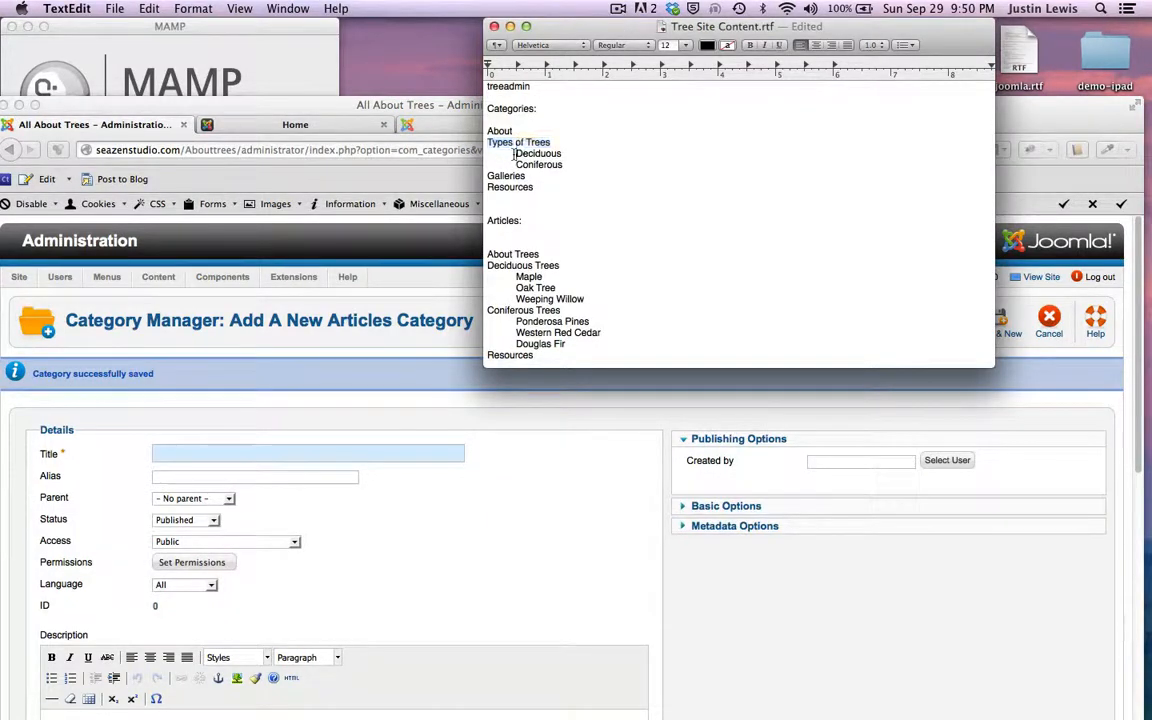
drag(514, 153, 561, 152)
key(super+c)
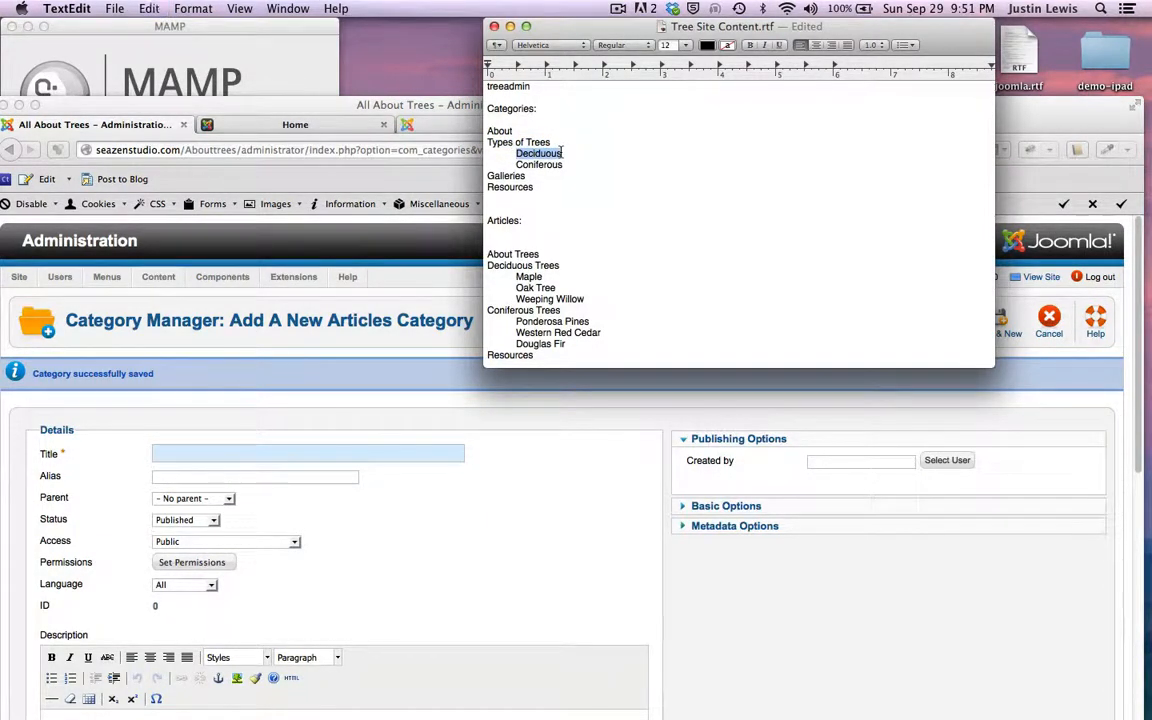
drag(271, 105, 310, 8)
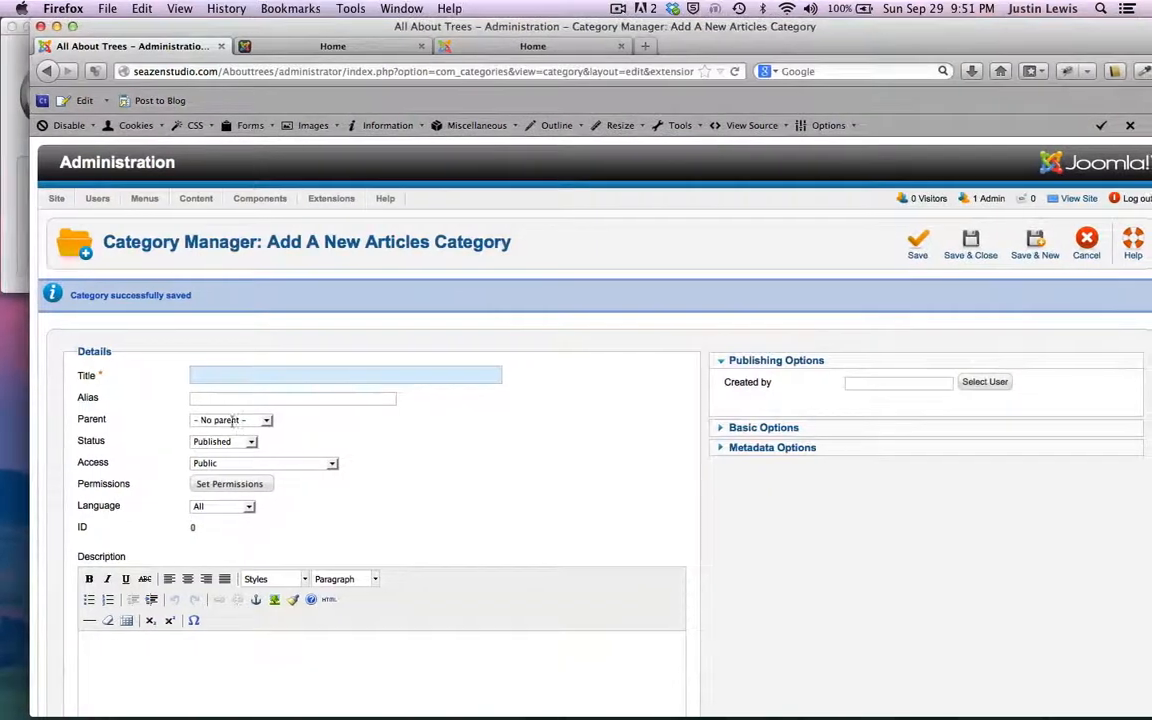
click(220, 376)
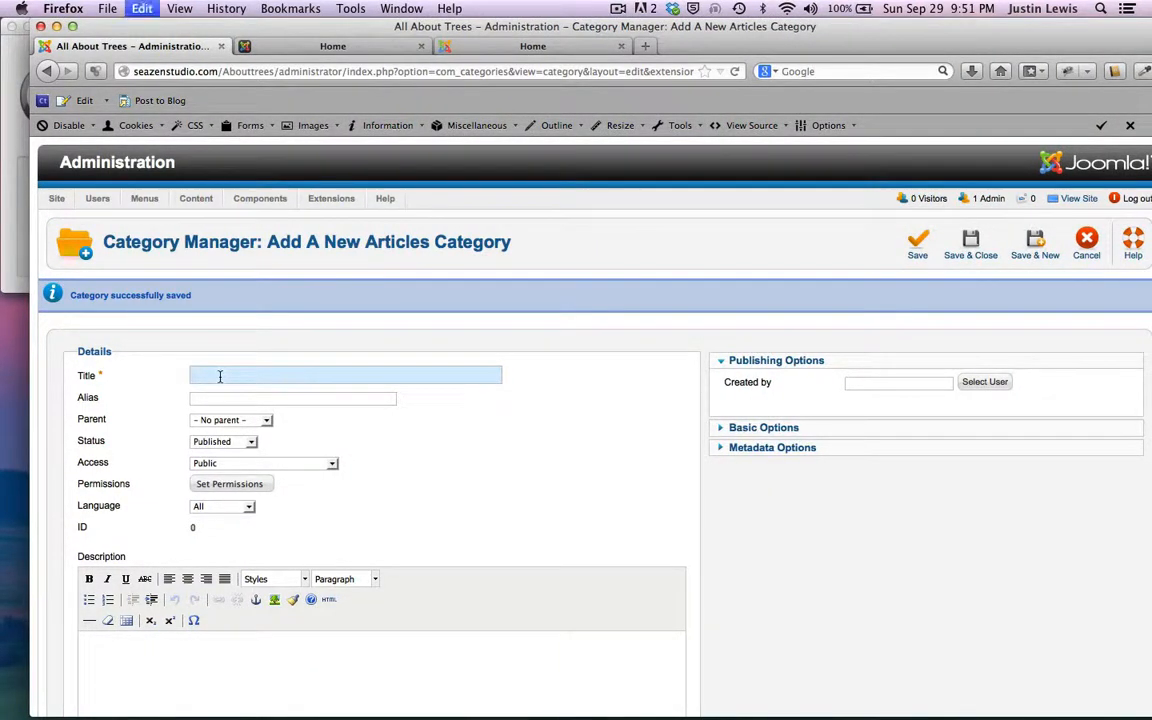
key(super+v)
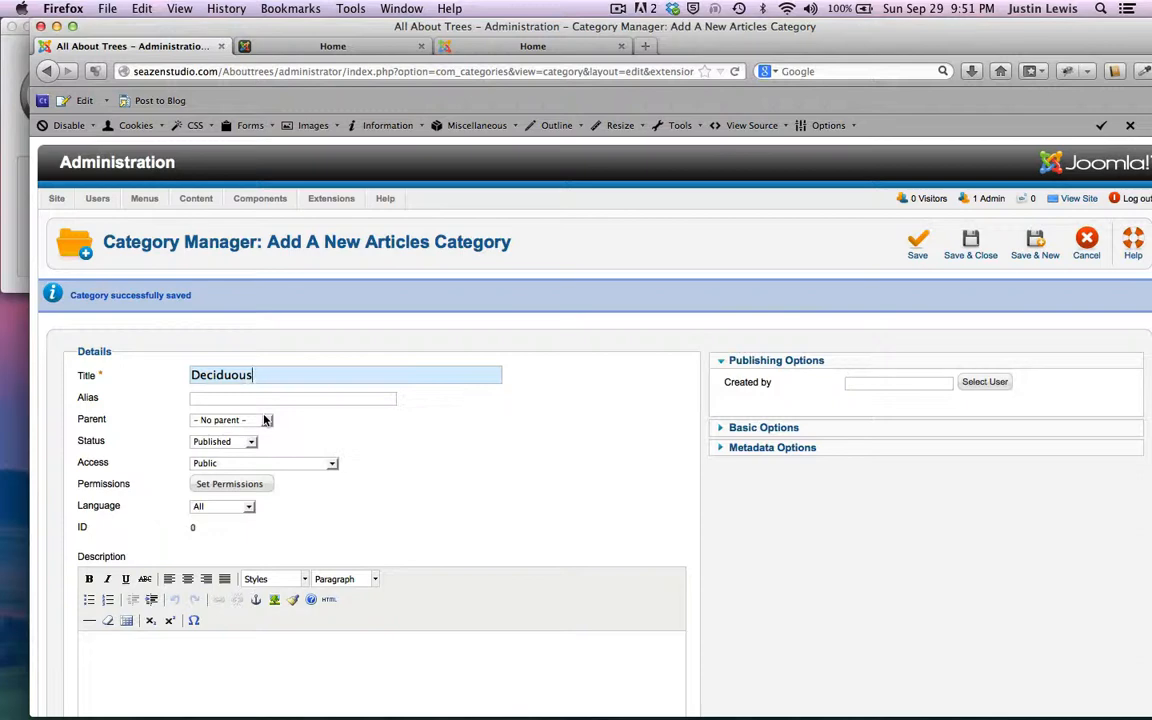
- Set Types of Trees as the parent of the Deciduous category, then save it and start another new category
click(265, 421)
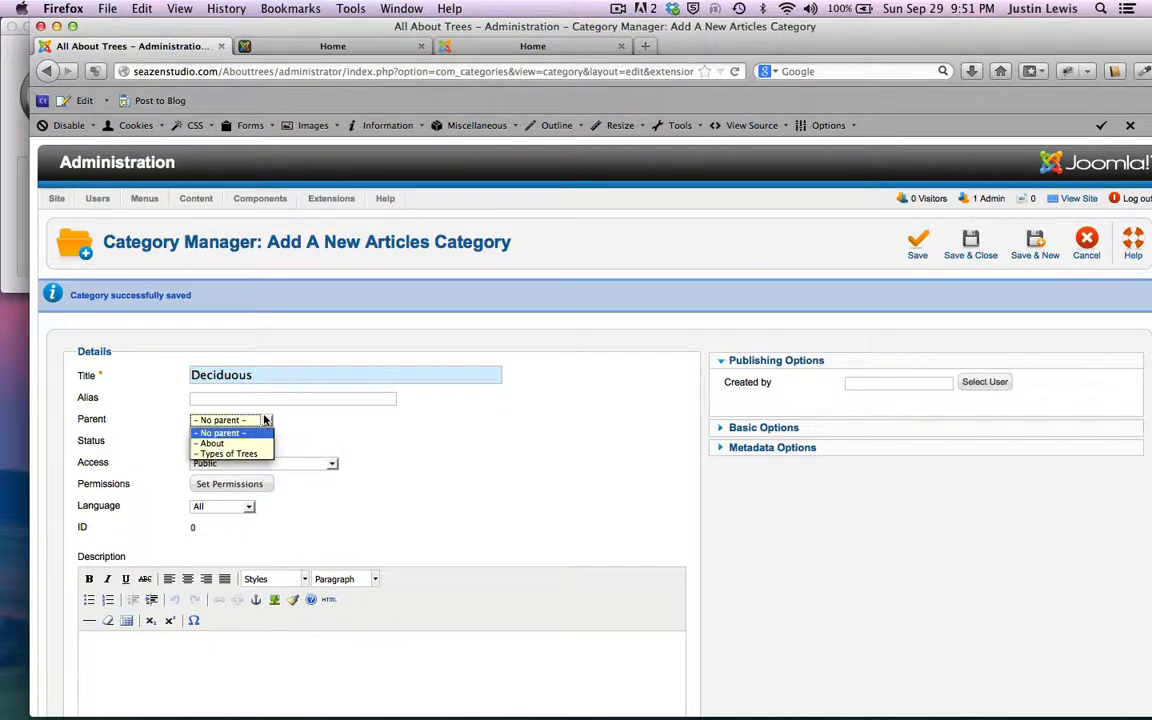
click(211, 457)
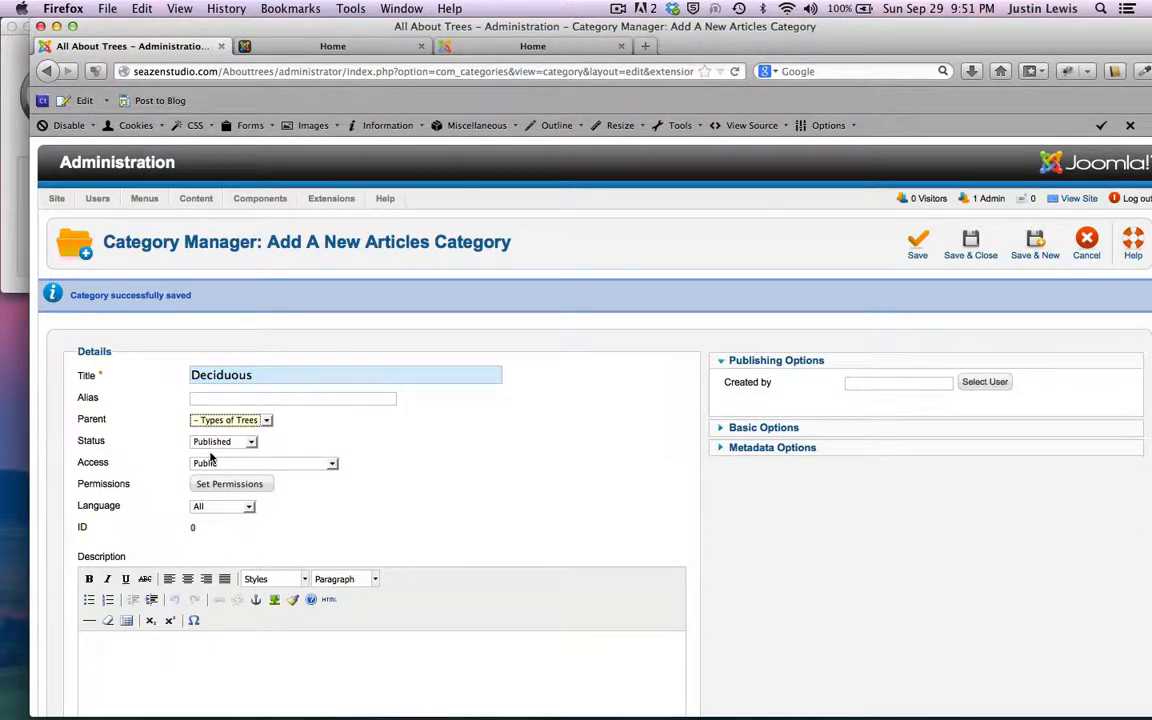
scroll(519, 457, down, 3)
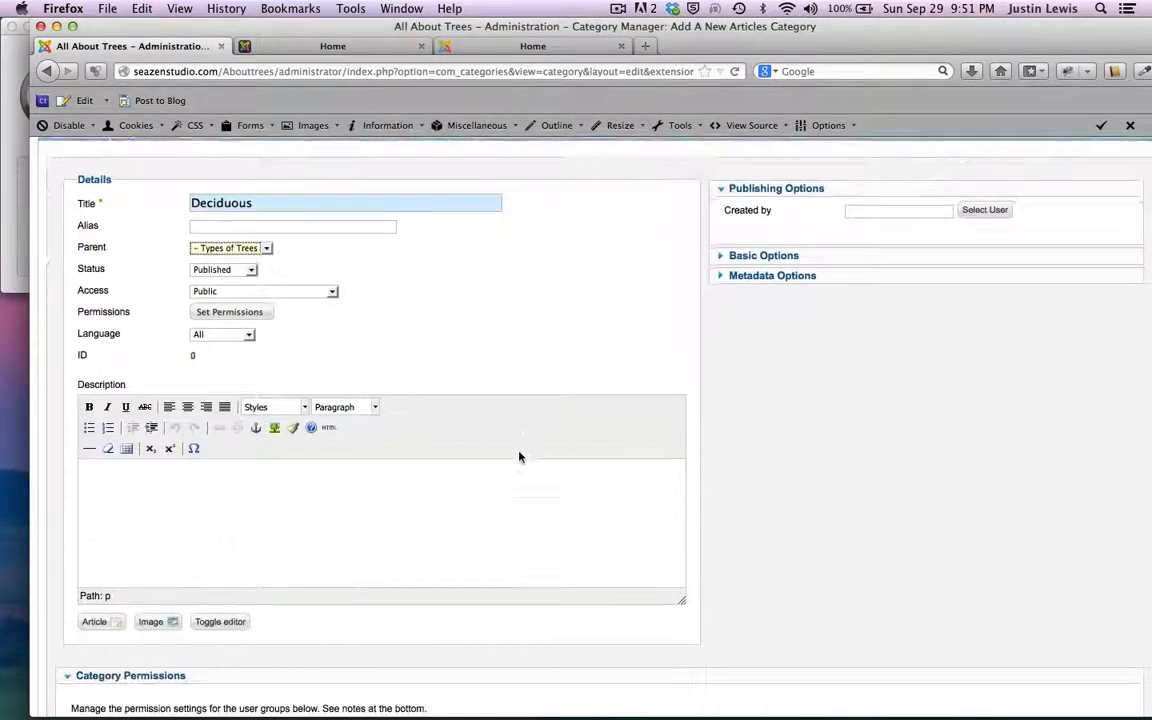
scroll(519, 457, up, 3)
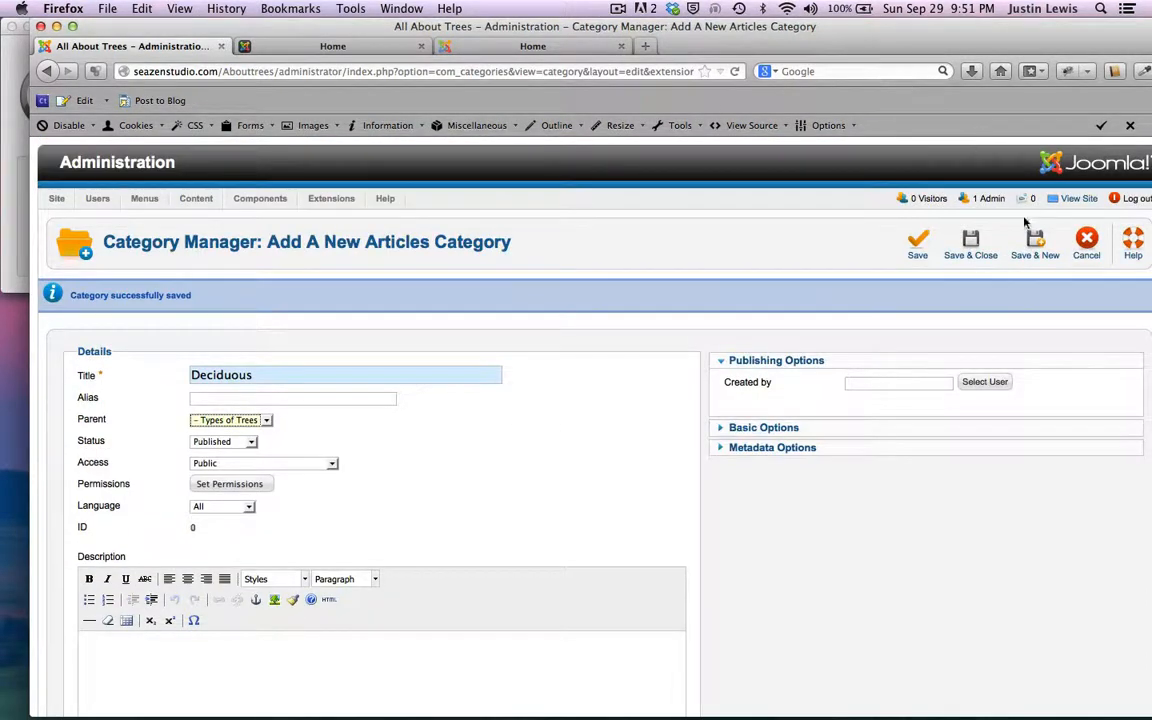
click(920, 228)
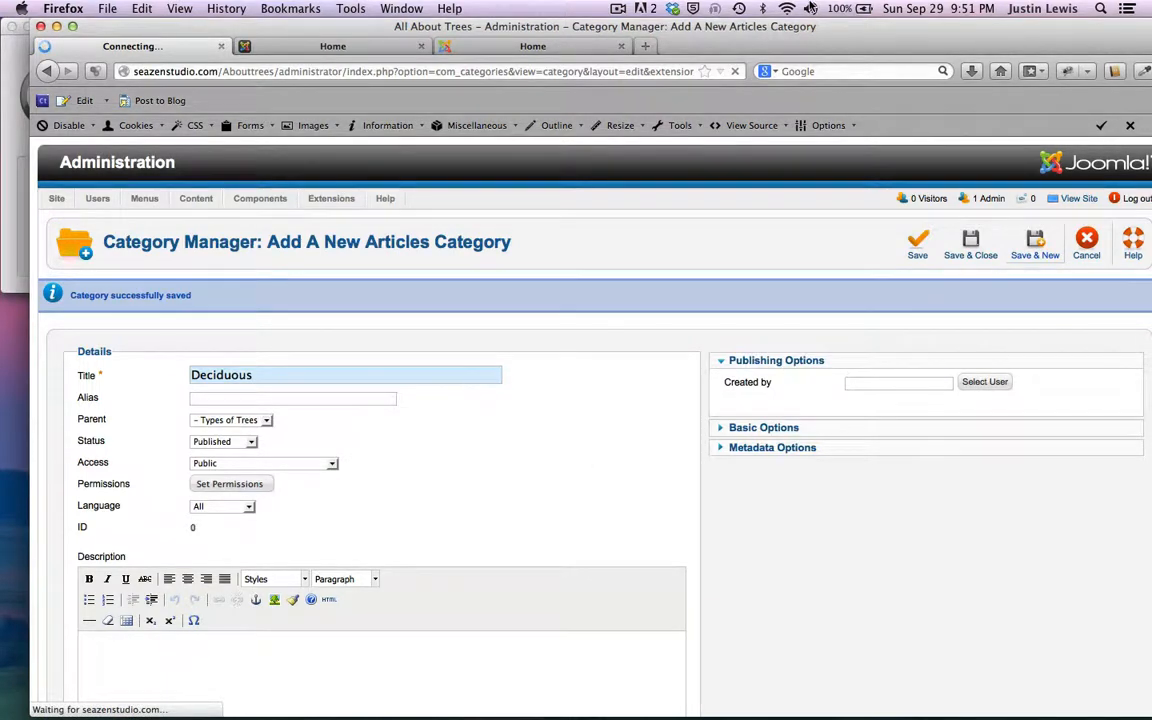
- Copy Coniferous from the Categories list in the Tree Site Content document into the new category's title in Firefox
drag(843, 30, 845, 198)
click(790, 168)
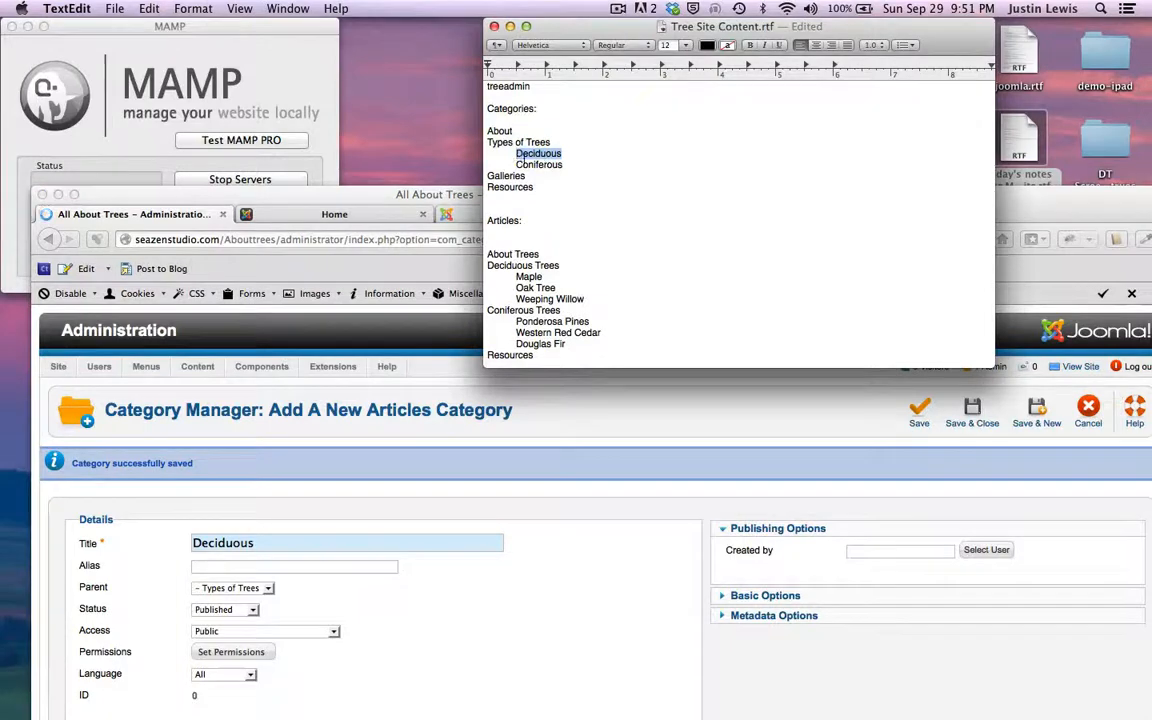
double_click(537, 164)
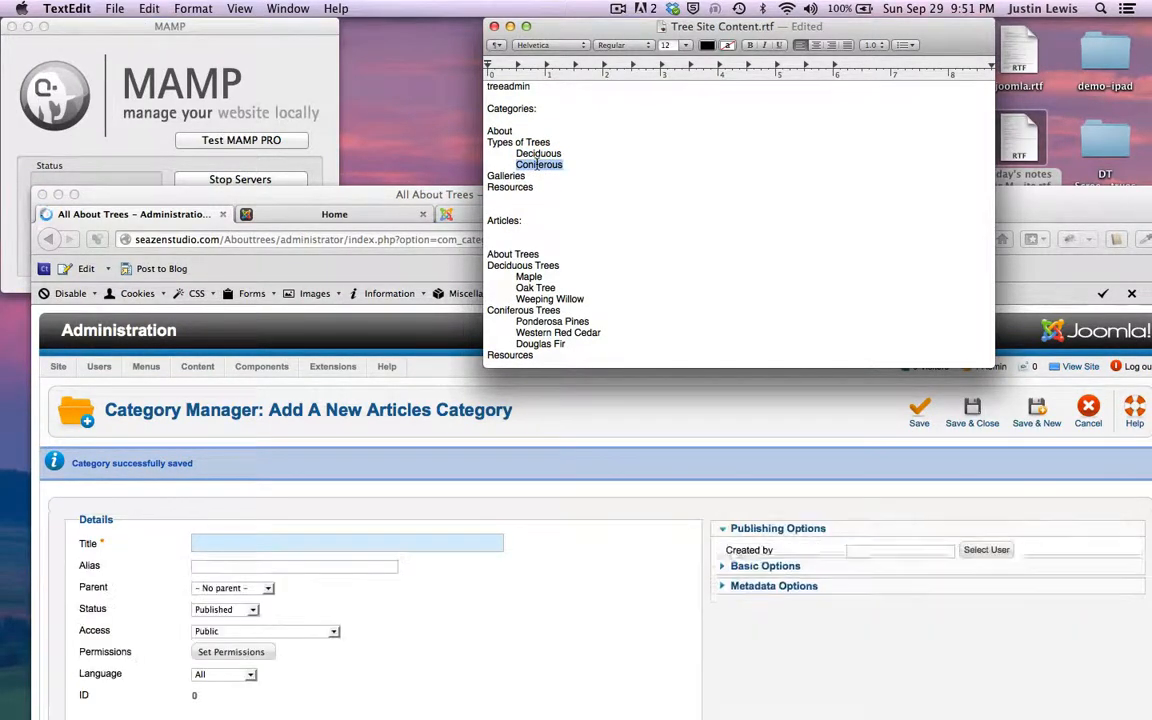
drag(286, 194, 264, 26)
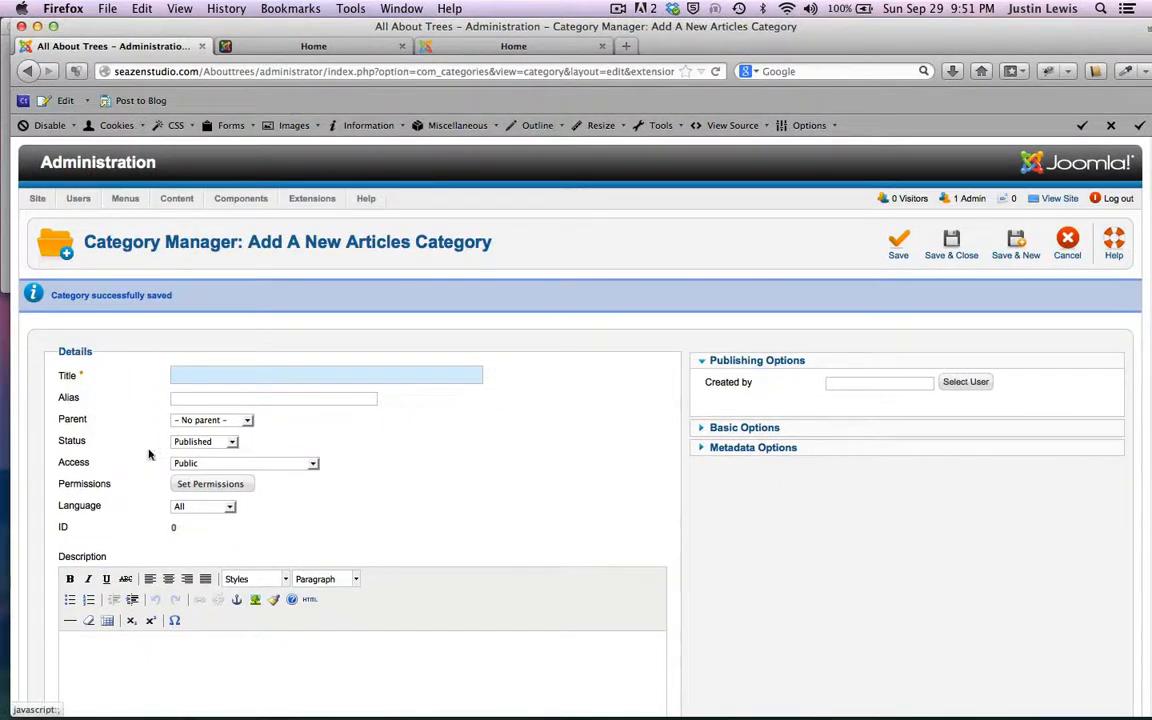
click(198, 379)
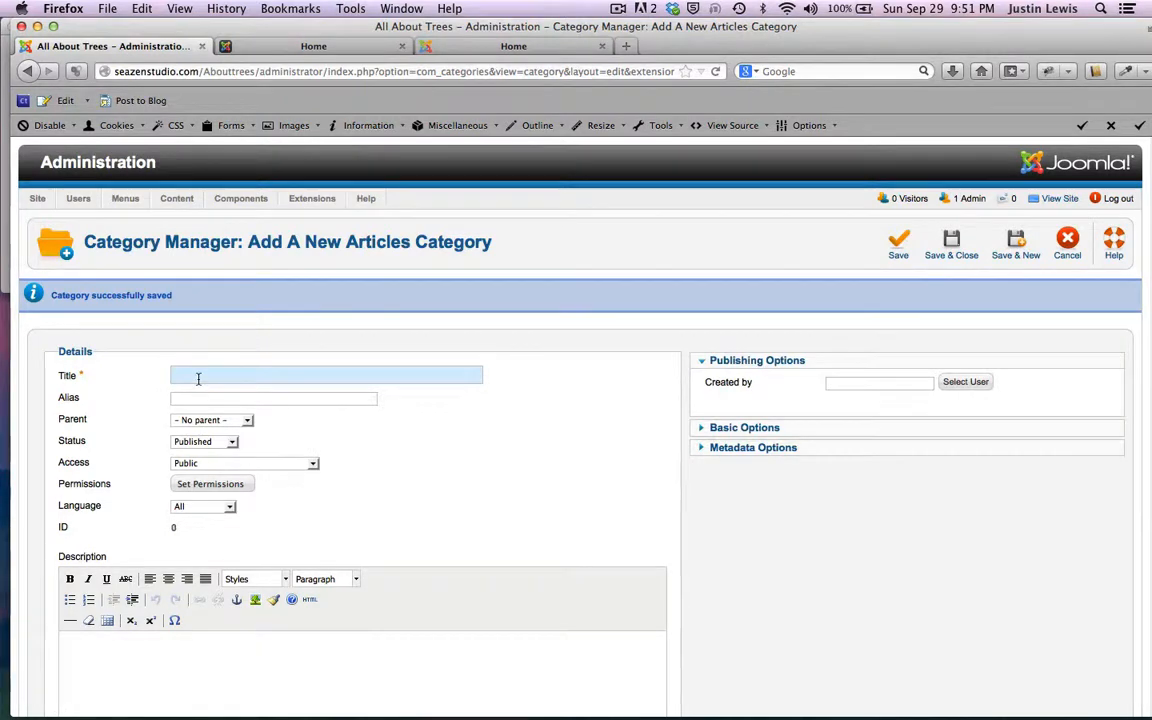
text(Coniferous)
- Set Types of Trees as the parent of the Coniferous category and save it, keeping it open
scroll(486, 437, down, 3)
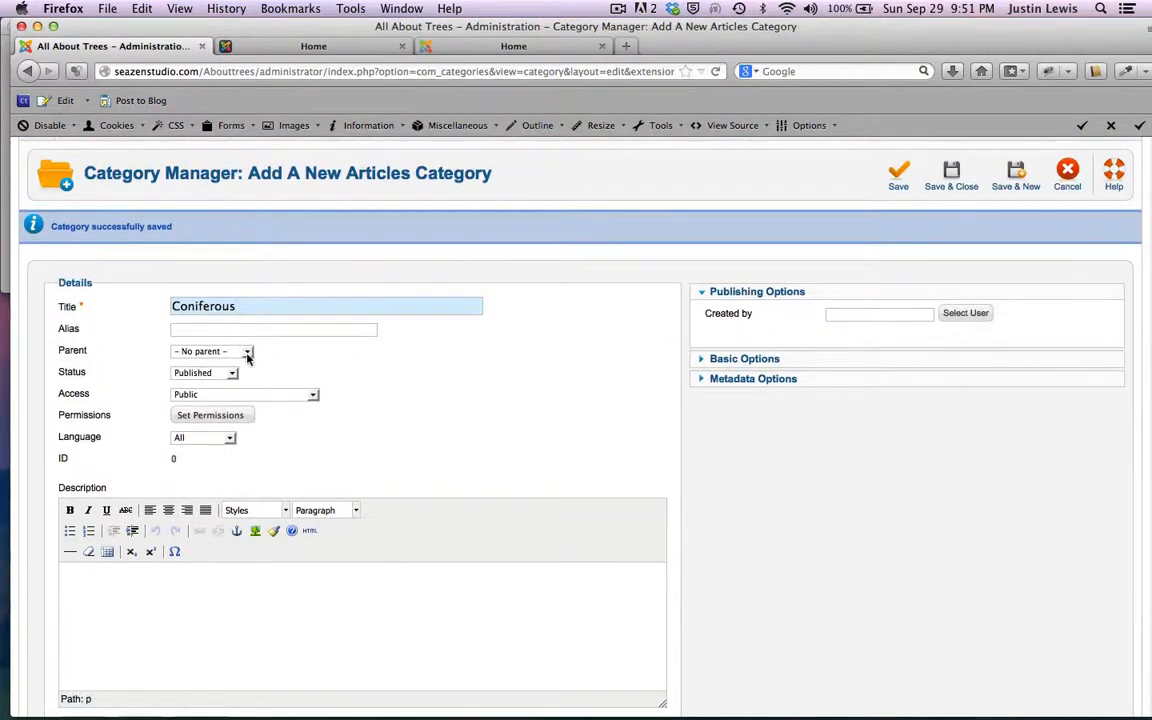
click(247, 355)
click(201, 391)
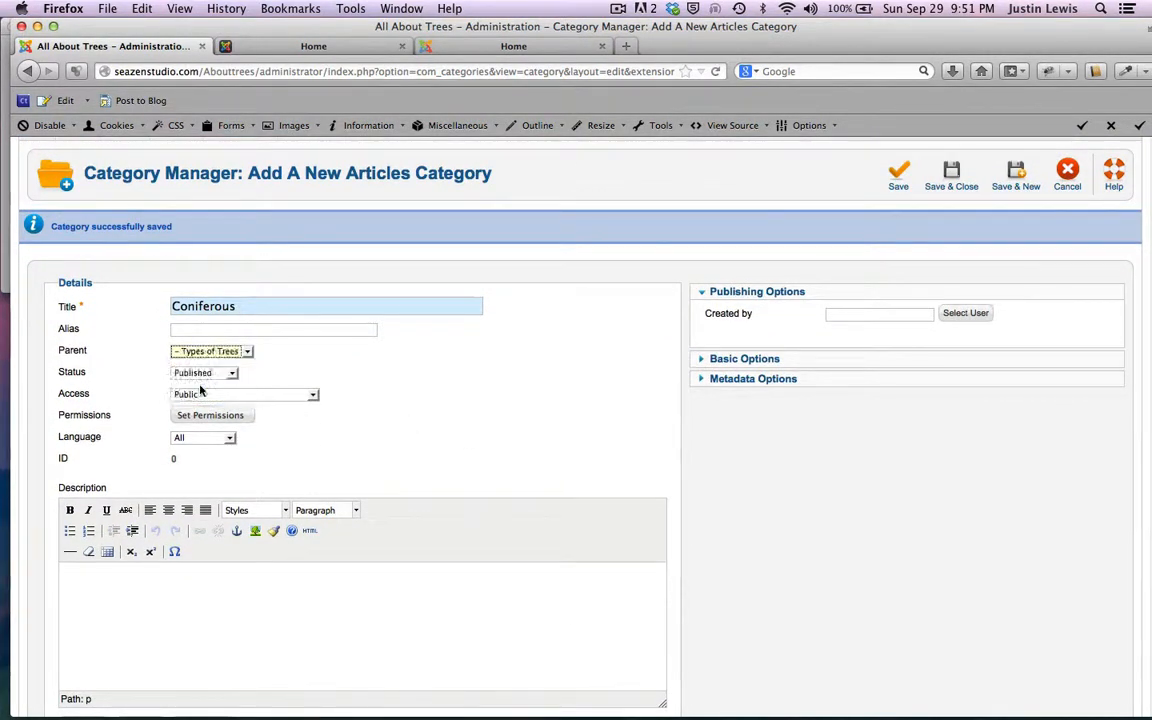
click(898, 180)
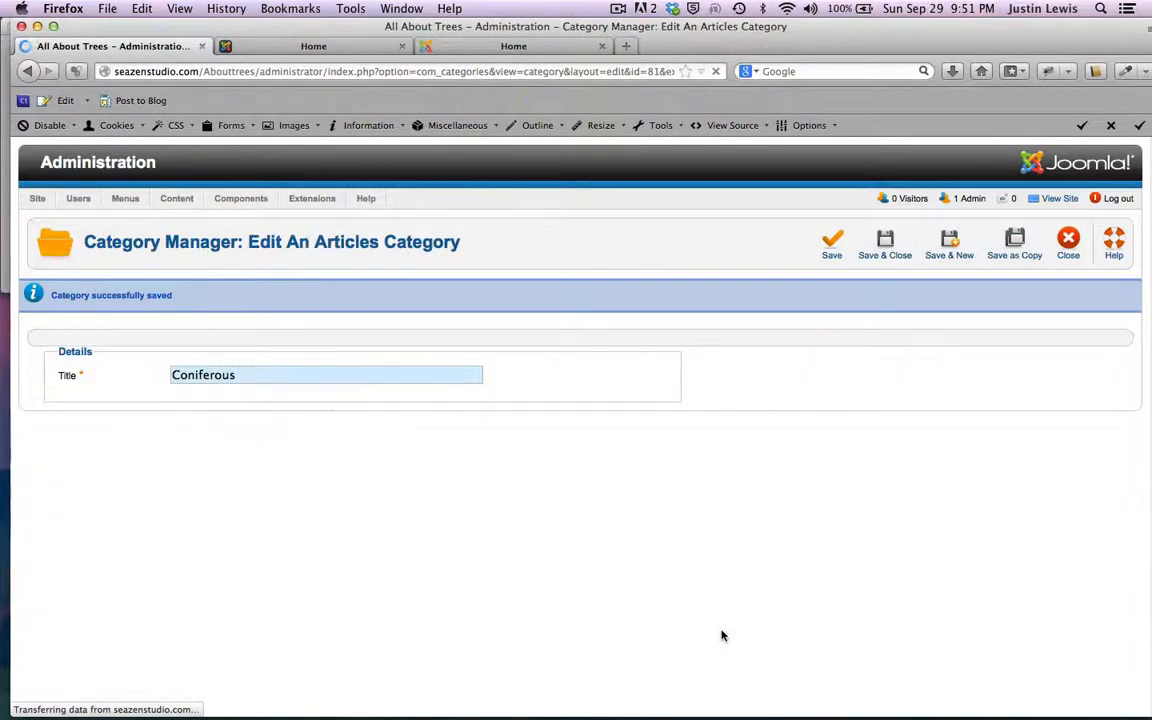
- Examine how the parent choices for the saved Coniferous category are nested, keeping Types of Trees selected
scroll(722, 635, down, 1)
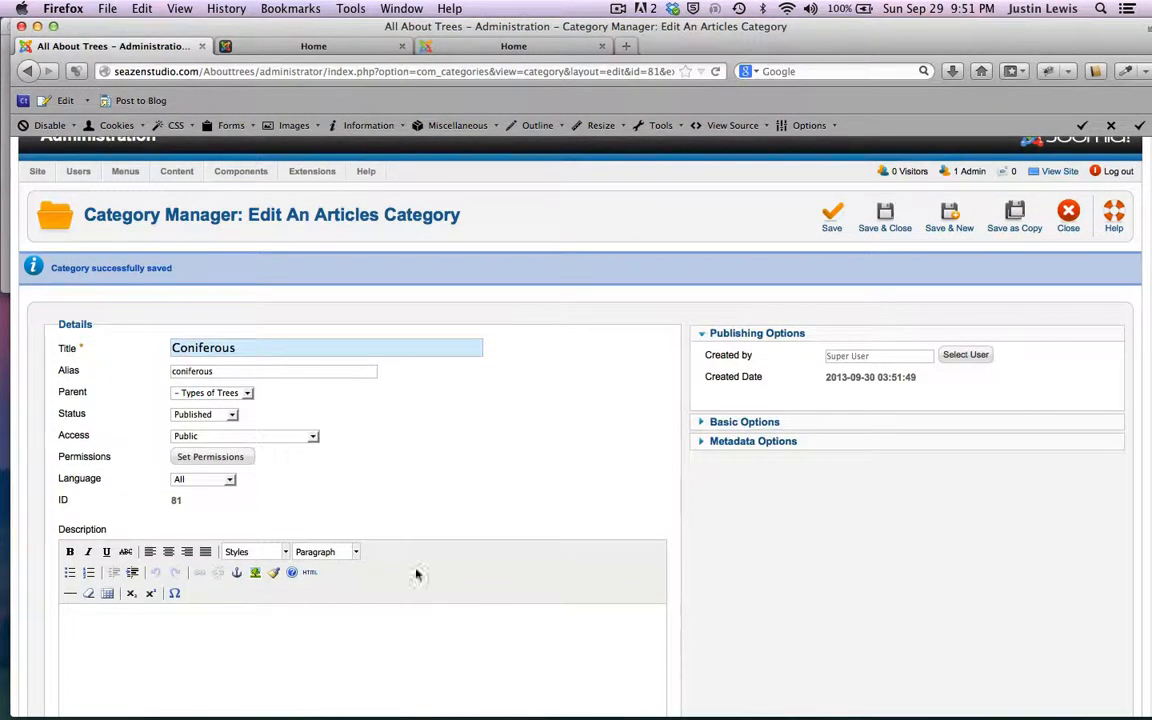
click(248, 393)
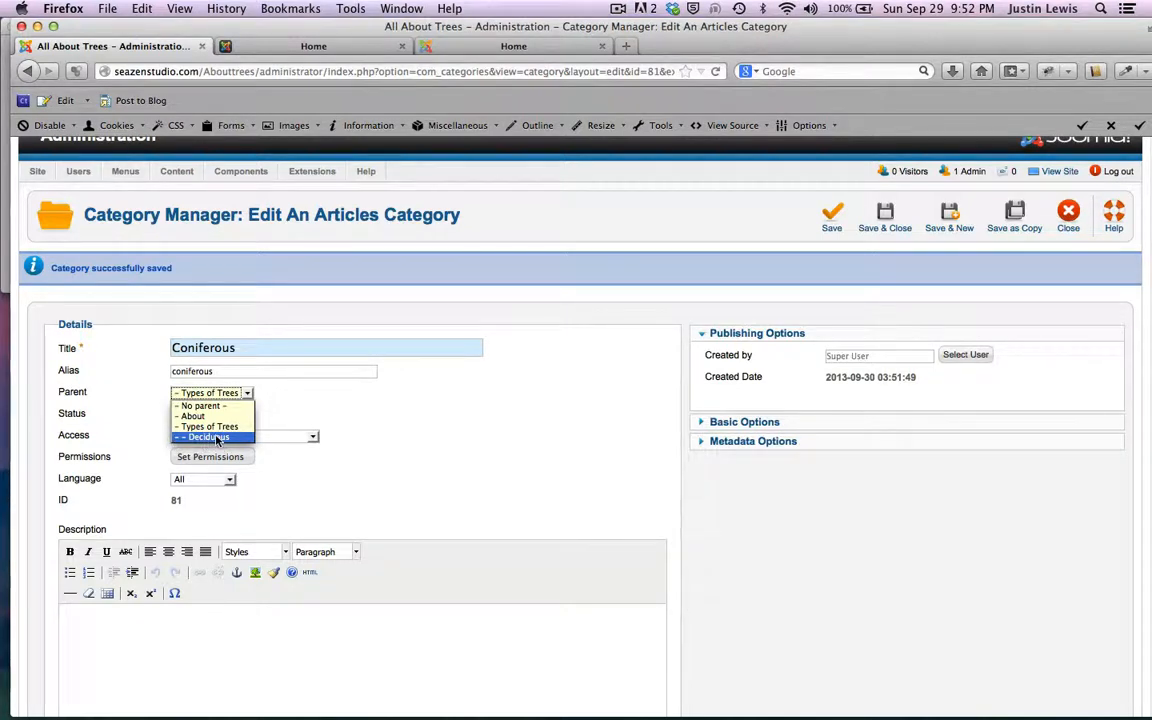
click(437, 432)
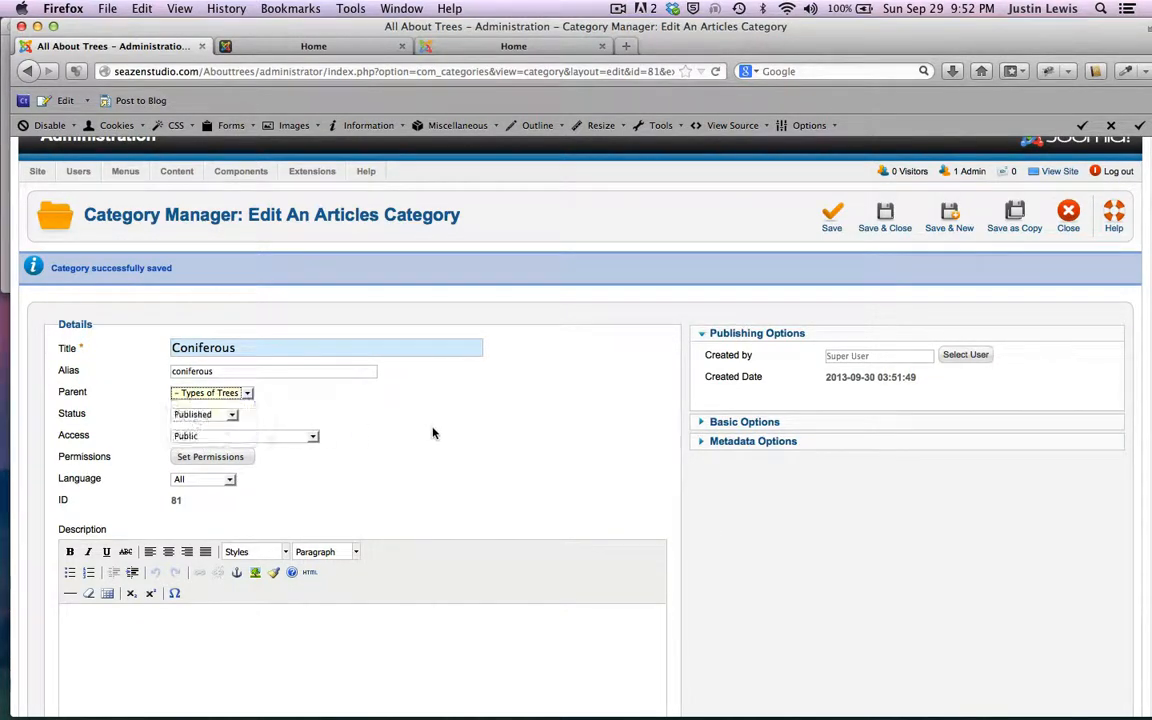
click(245, 392)
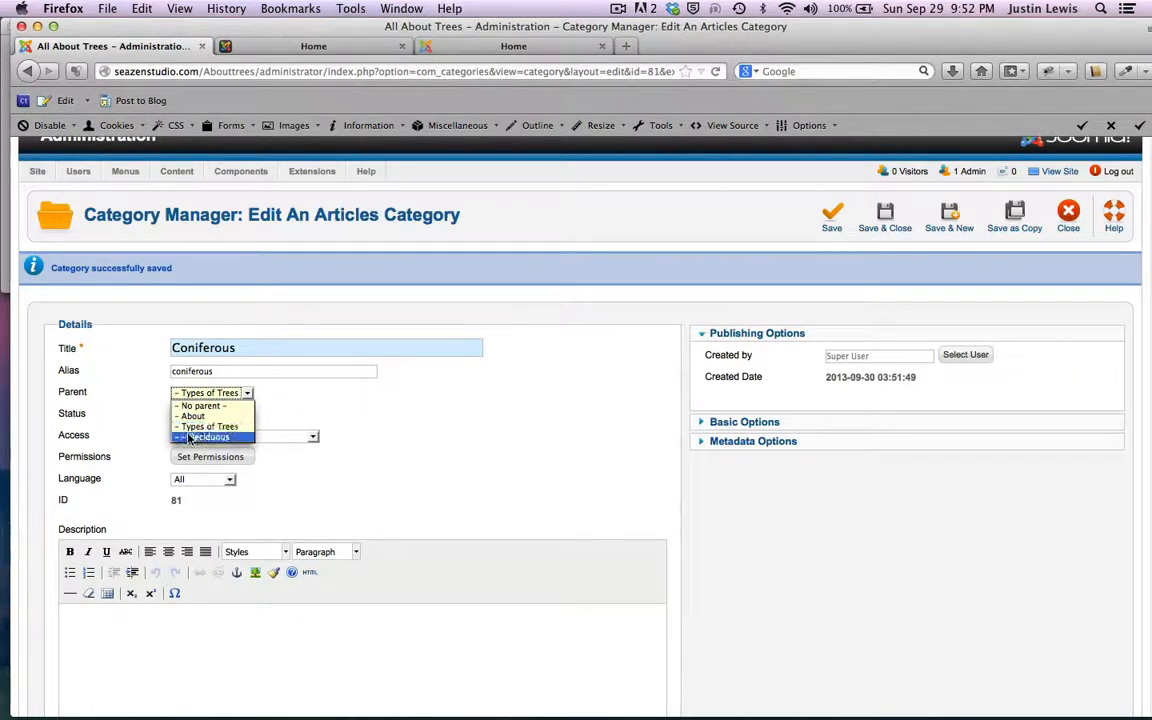
click(453, 430)
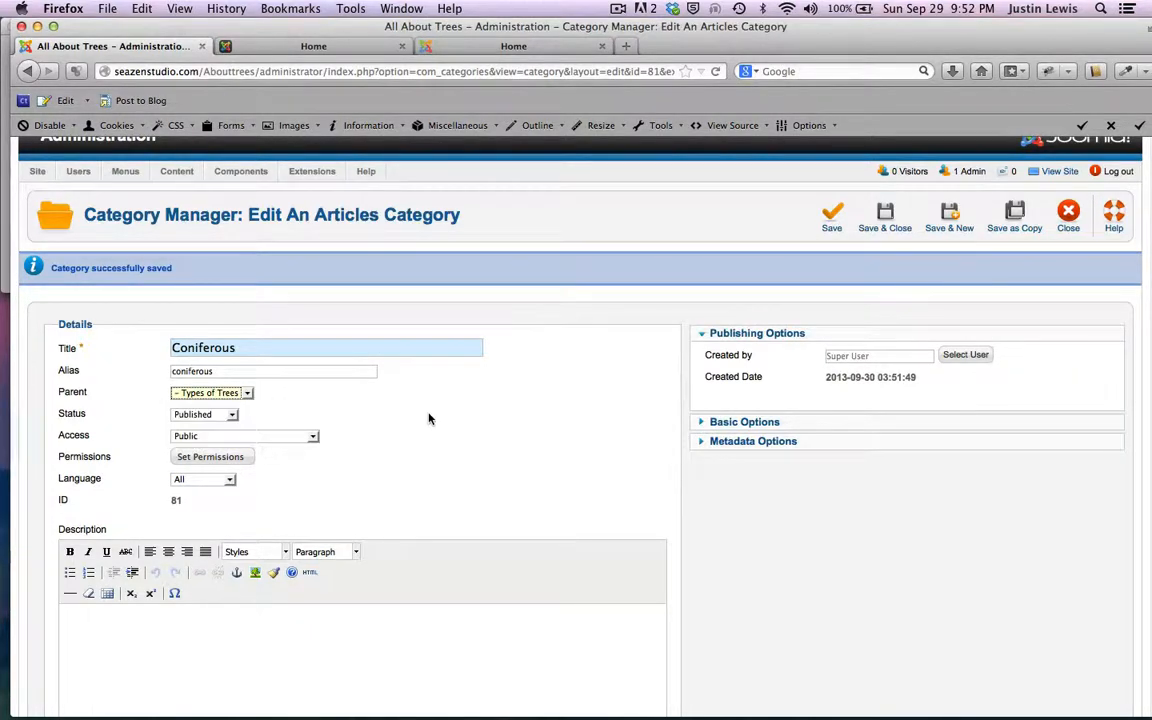
- Save Coniferous while starting another new category, and select Galleries in the Tree Site Content document before returning to Firefox
click(880, 212)
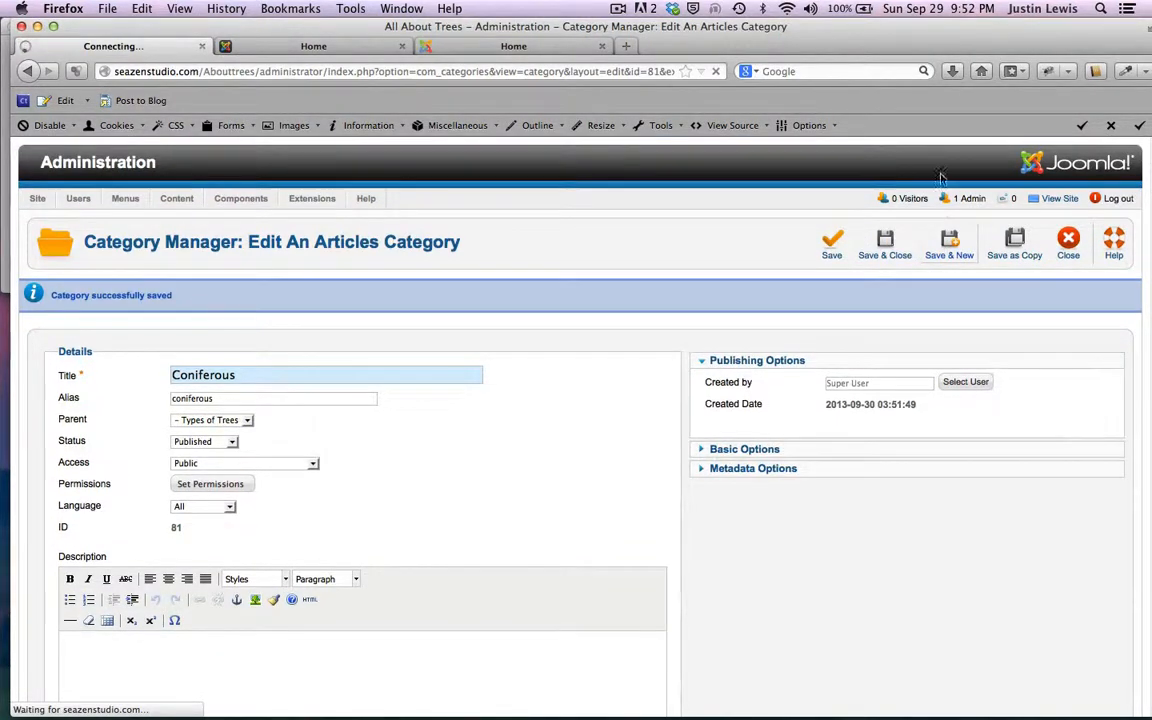
mouse_move(805, 28)
mouse_down()
mouse_move(803, 190)
mouse_move(796, 39)
mouse_up()
drag(884, 45, 884, 43)
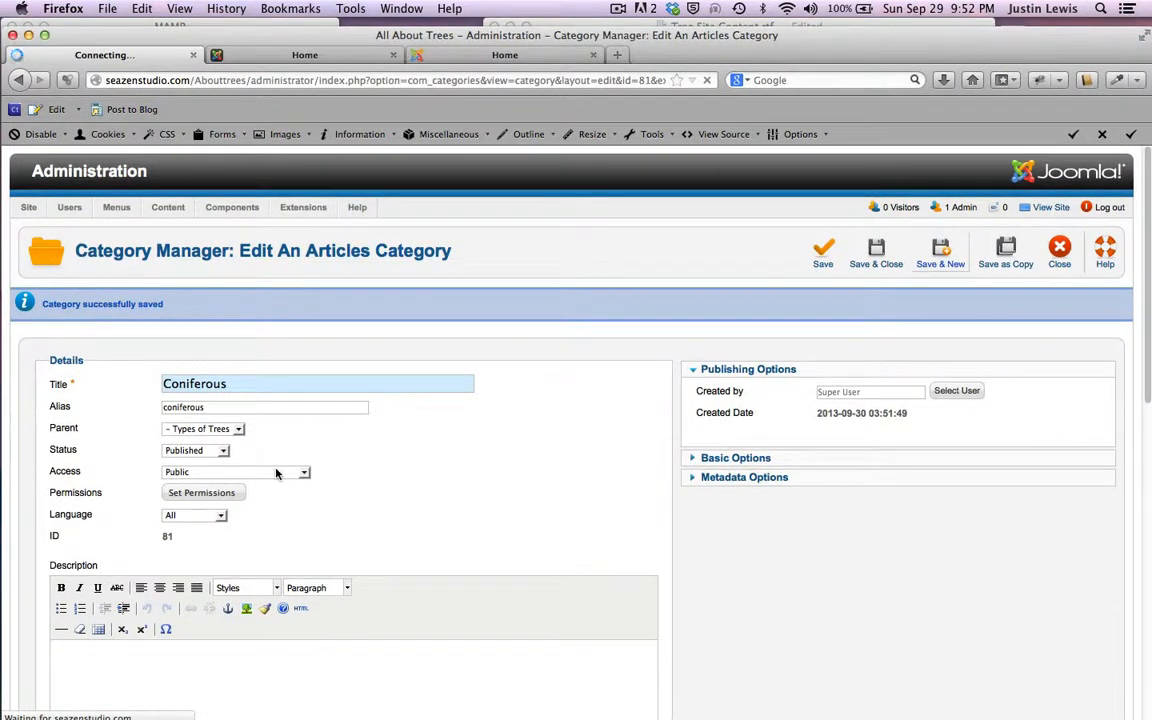
drag(796, 38, 796, 170)
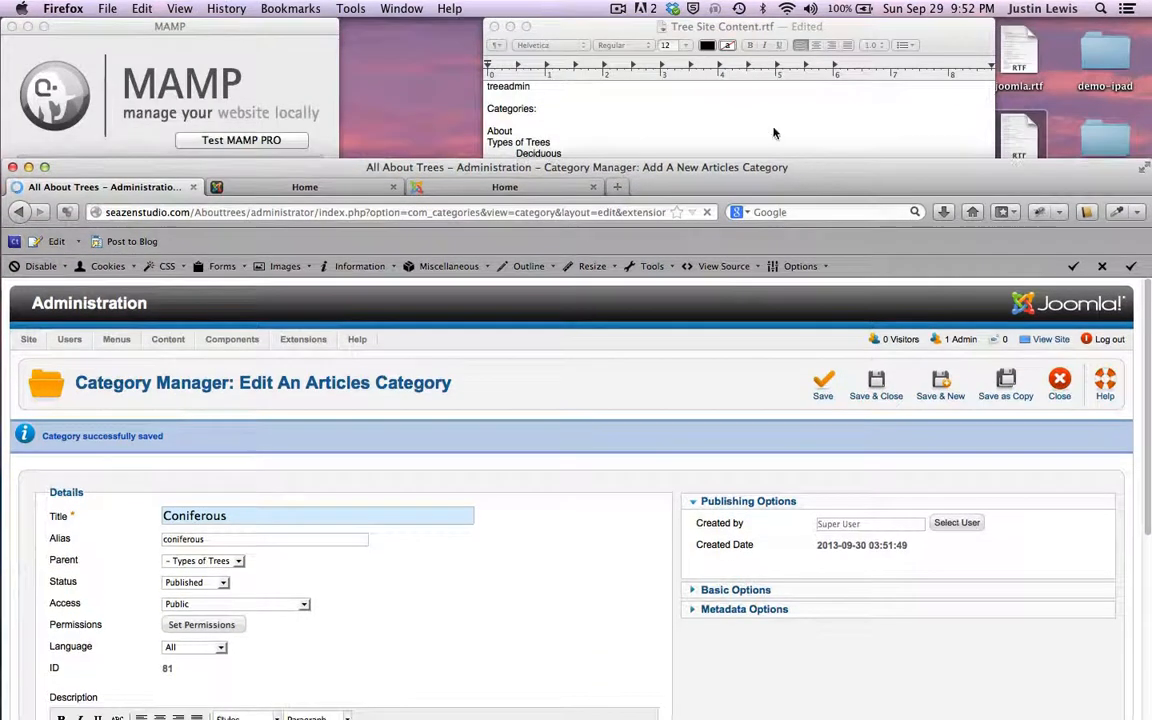
click(596, 38)
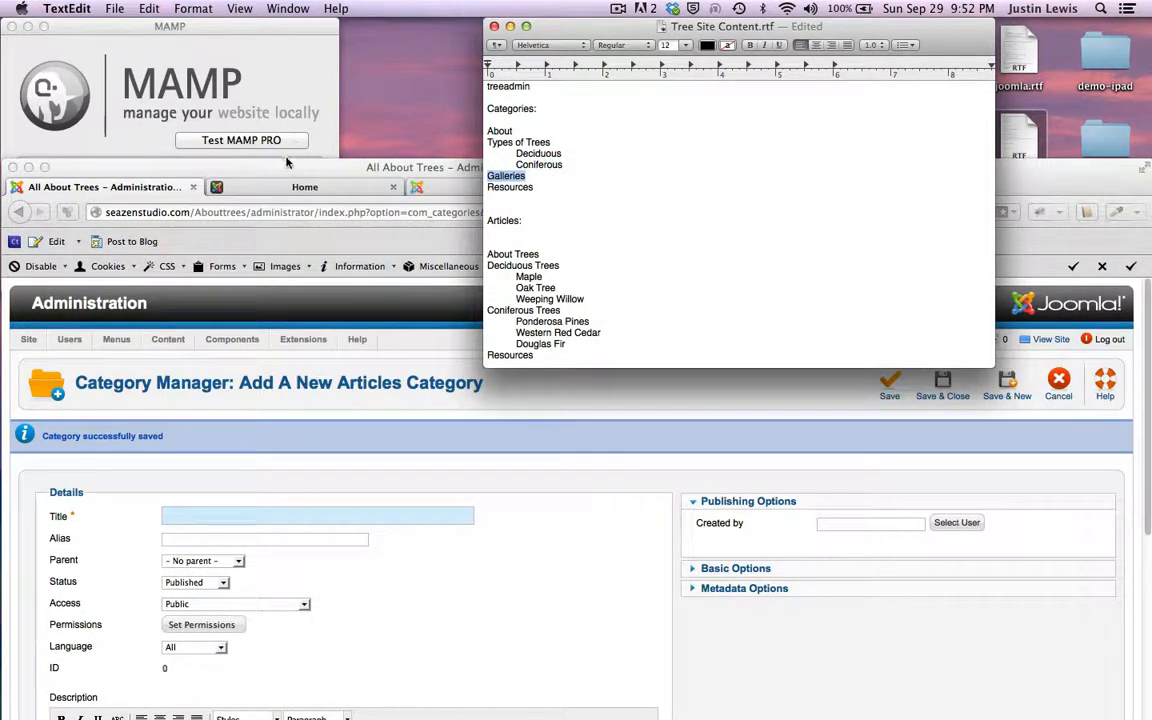
drag(289, 167, 301, 6)
scroll(125, 470, down, 3)
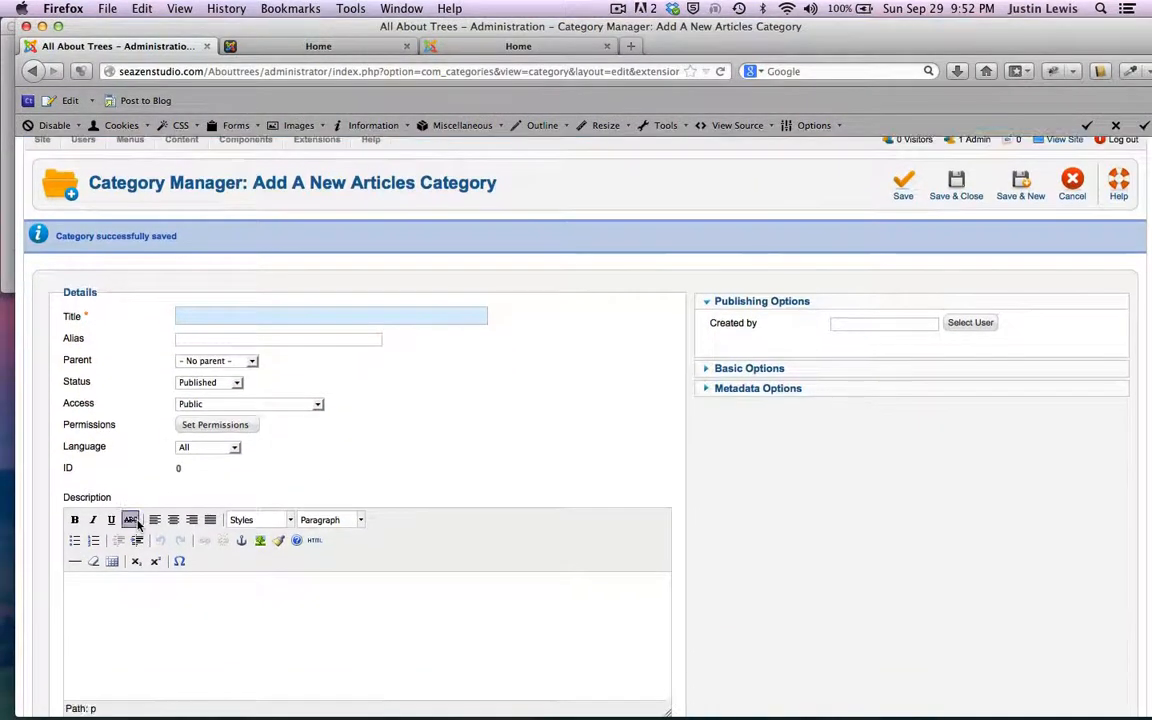
- Examine the parent category hierarchy offered for the new category, leaving it set to no parent
click(252, 362)
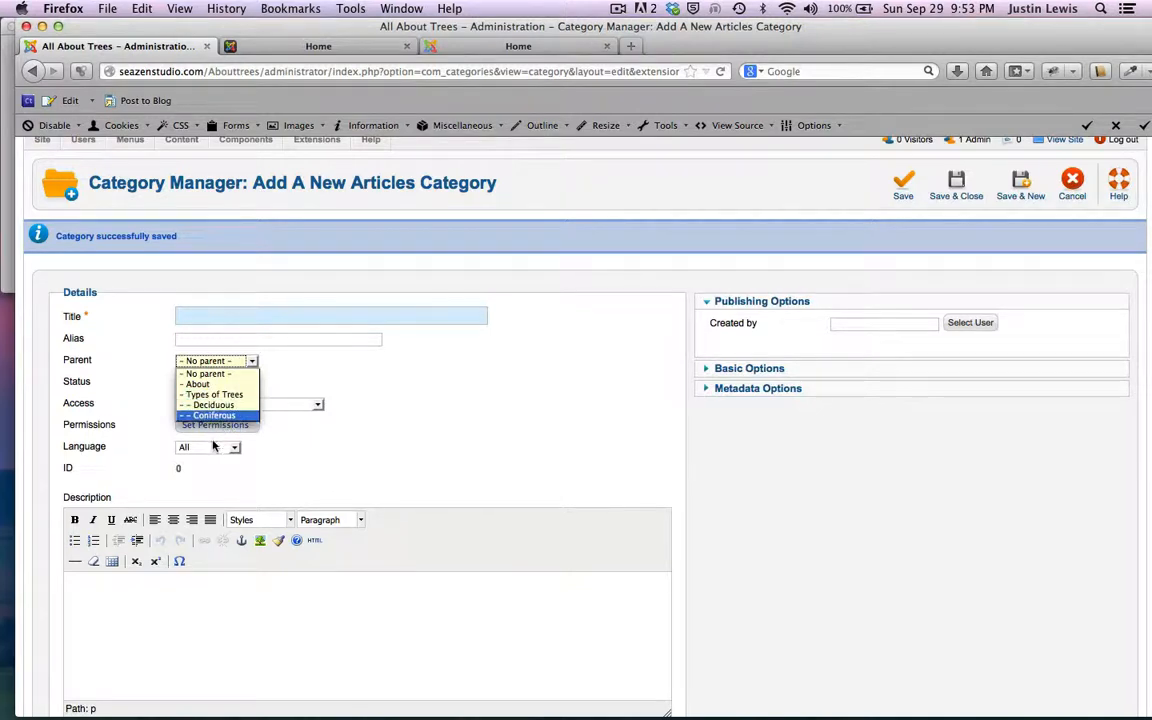
click(480, 421)
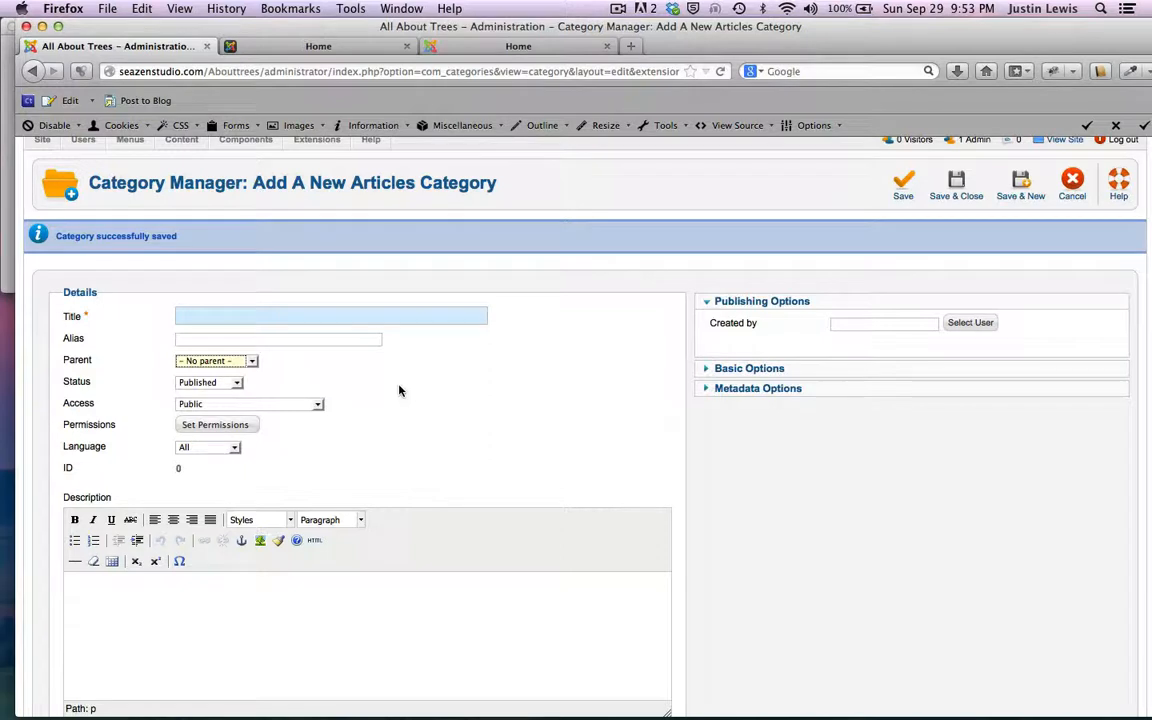
click(251, 362)
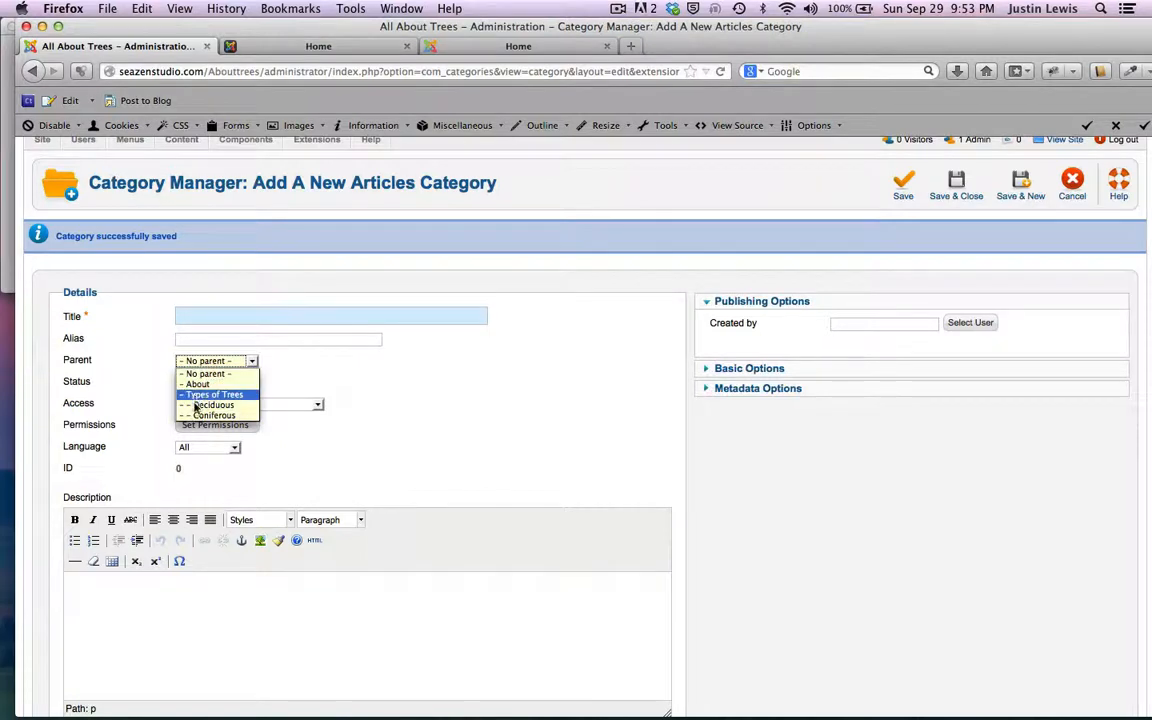
click(391, 416)
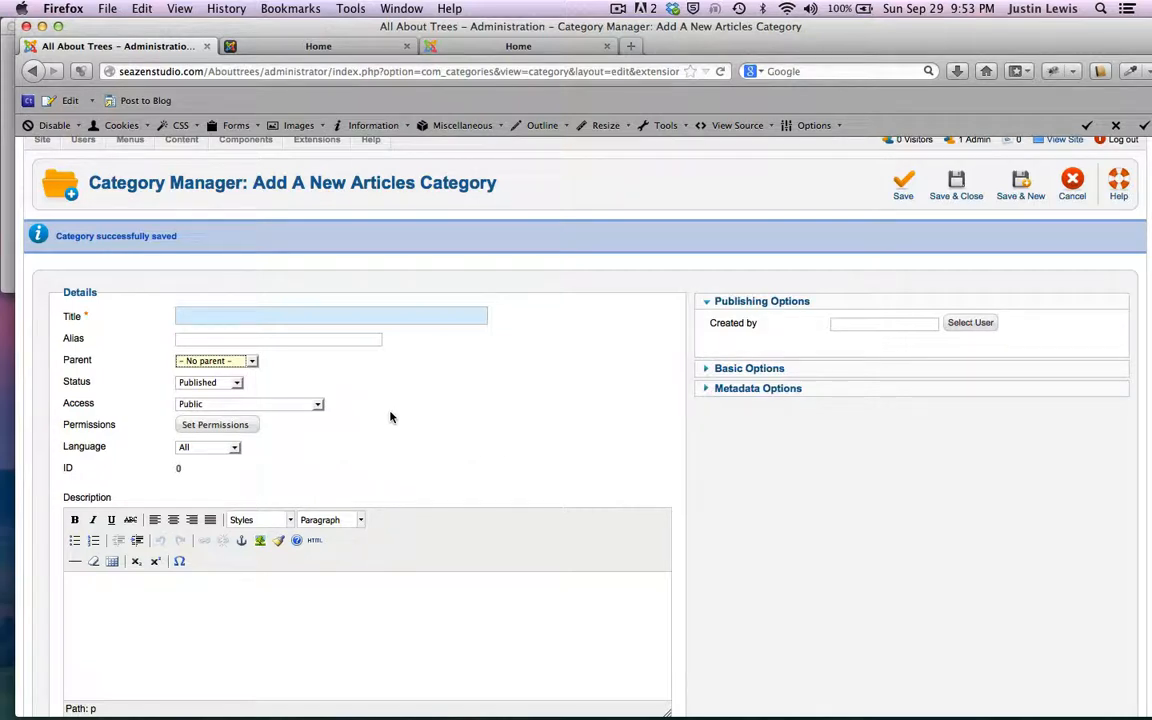
click(216, 360)
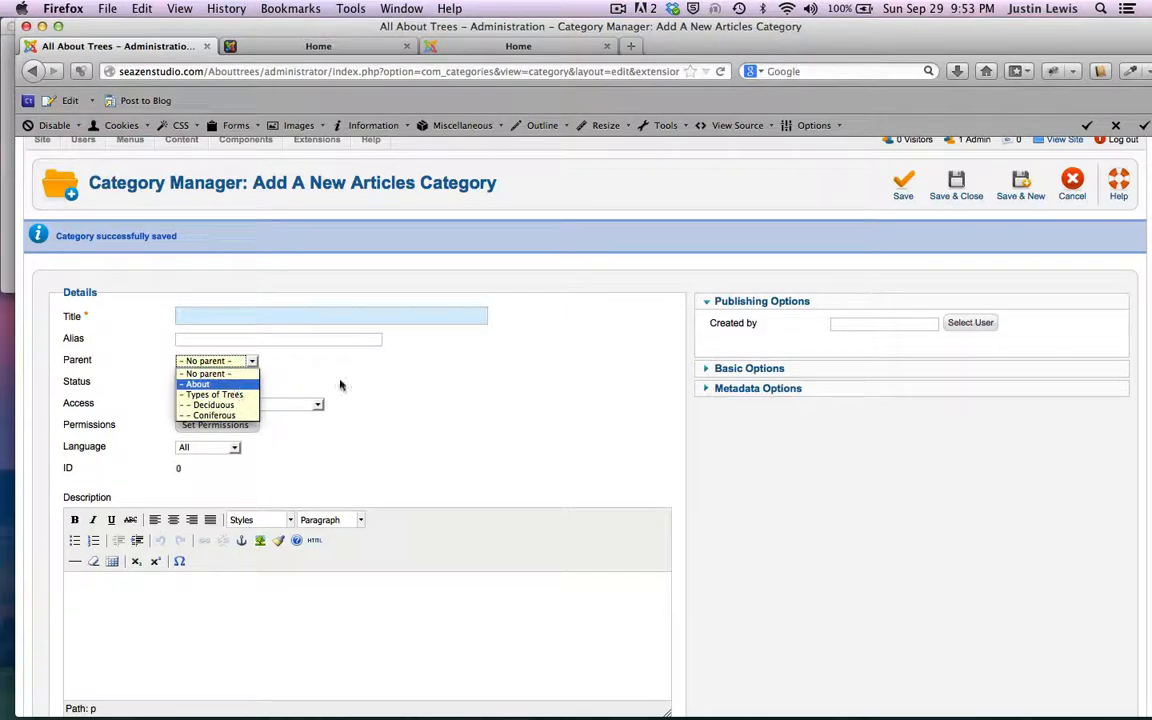
key(Escape)
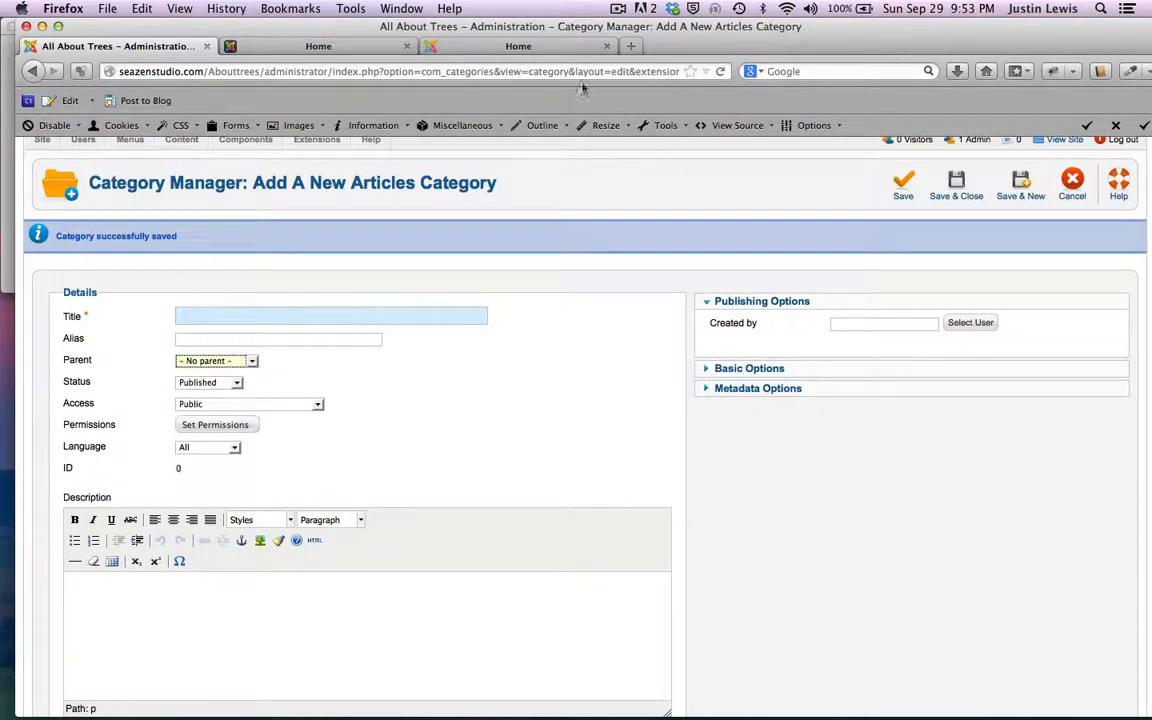
double_click(752, 42)
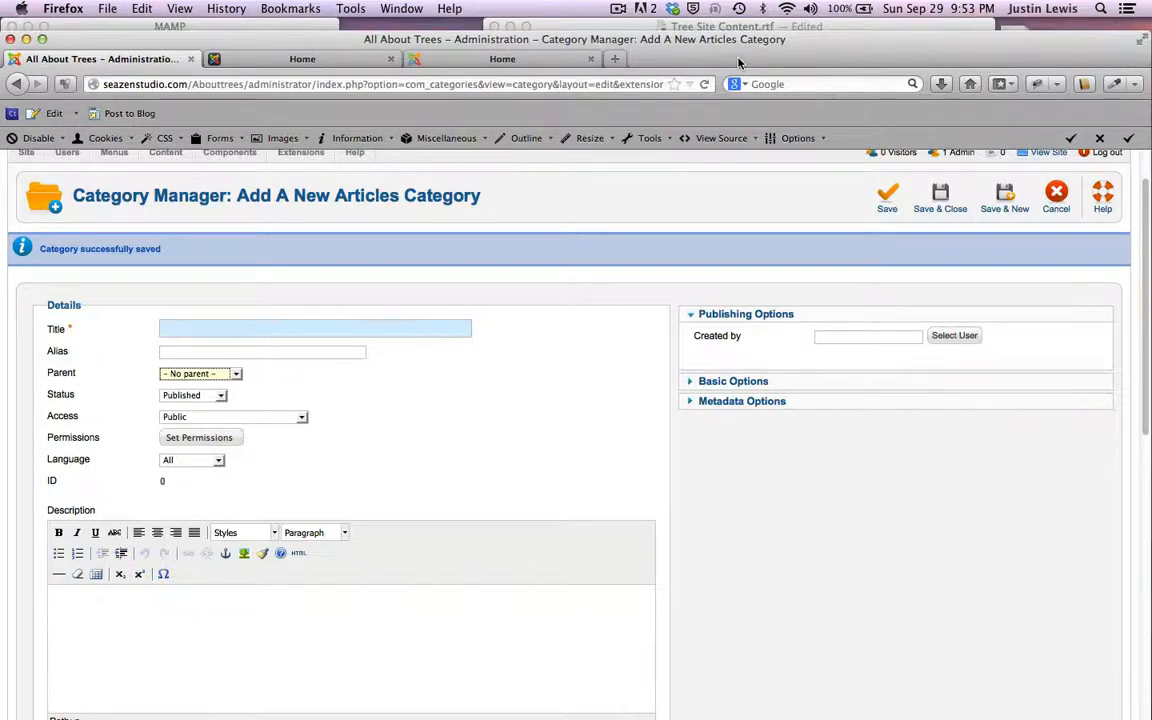
- Check where Galleries sits in the category outline of the Tree Site Content document and return to Firefox
drag(738, 63, 747, 116)
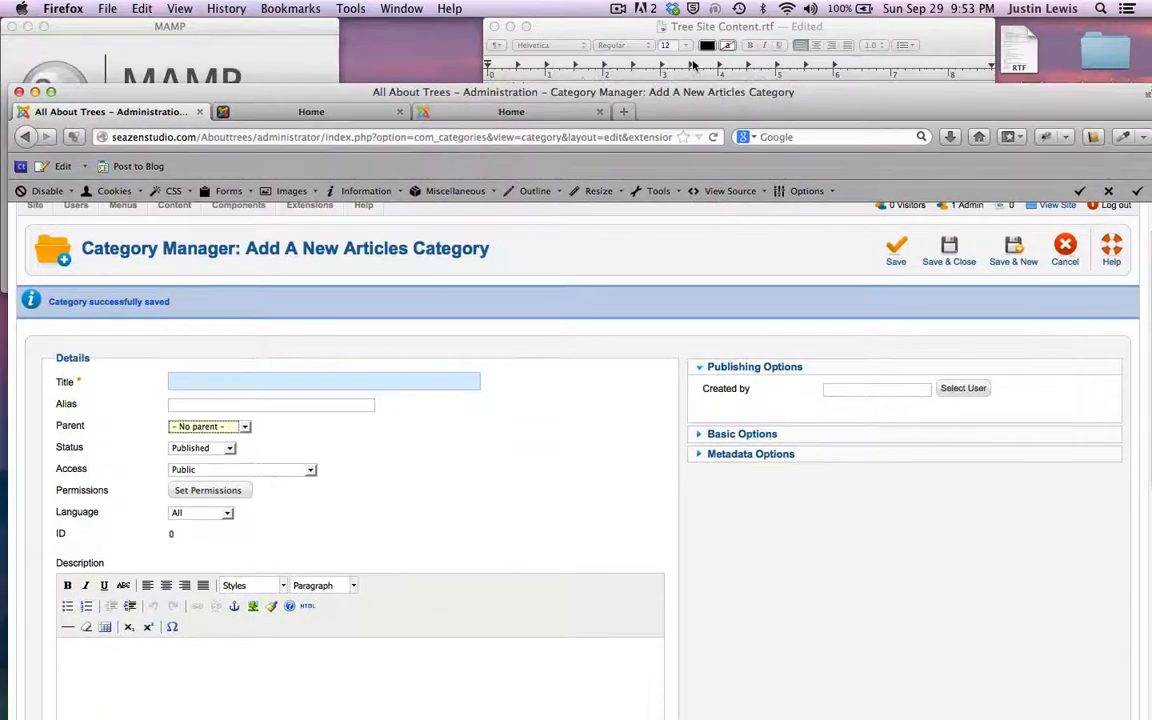
drag(607, 30, 653, 30)
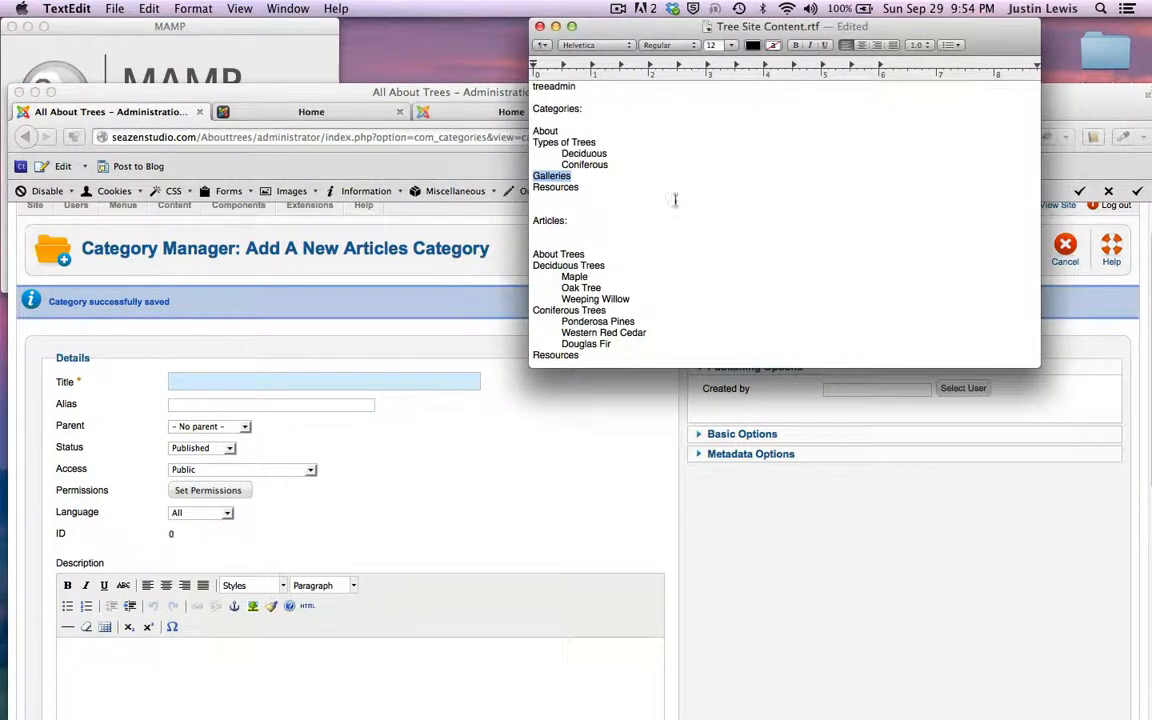
click(442, 92)
drag(442, 92, 477, 76)
- Title the new category Galleries with no parent and save it while starting another new category
click(255, 412)
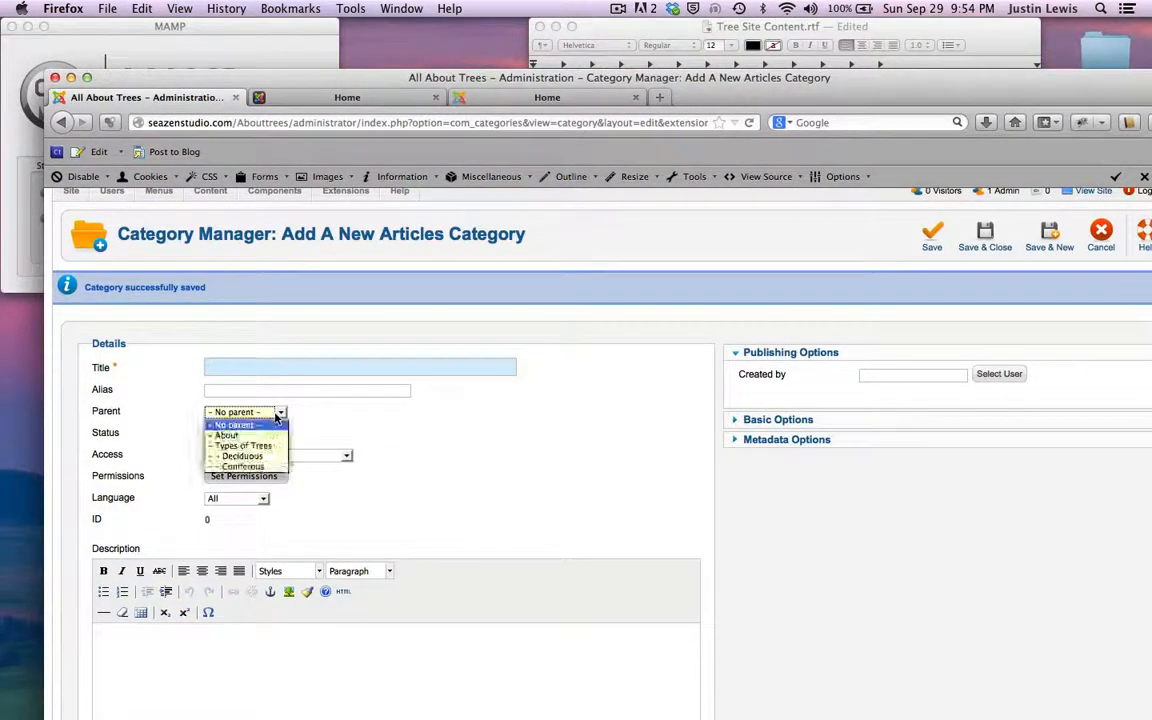
click(175, 429)
click(231, 363)
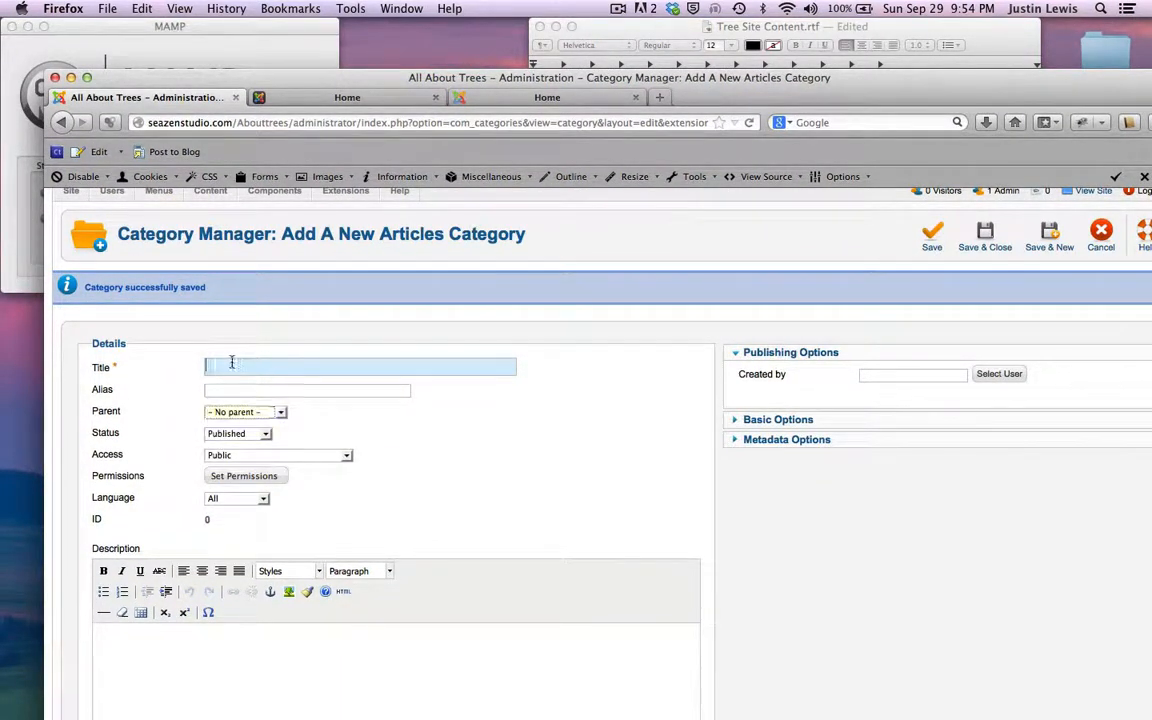
text(Galleries)
drag(424, 74, 406, 16)
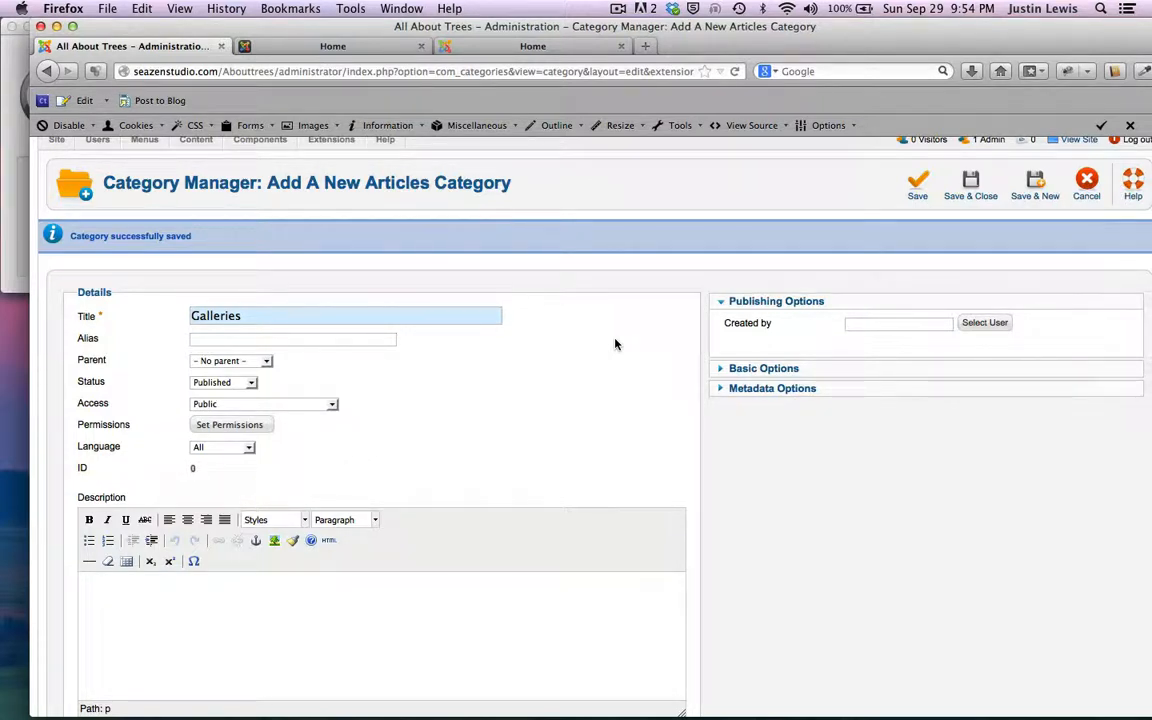
mouse_move(818, 31)
mouse_down()
mouse_move(832, 396)
mouse_move(772, 55)
mouse_move(814, 46)
mouse_up()
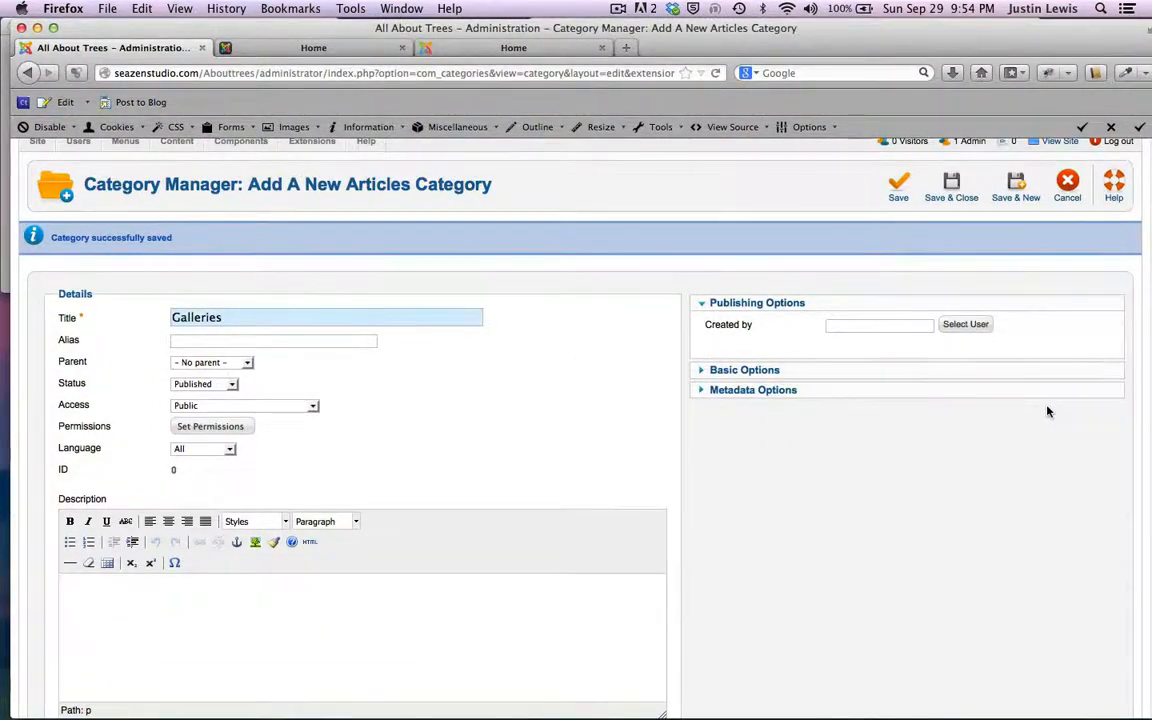
scroll(1047, 411, up, 2)
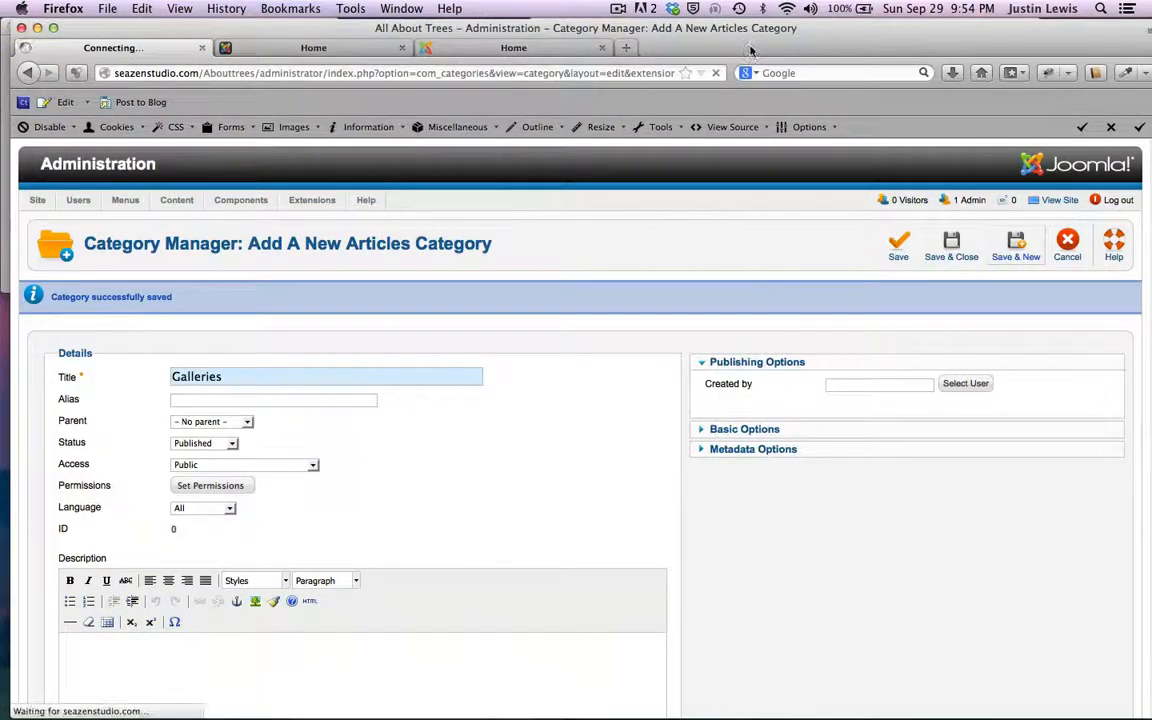
- Switch to the Tree Site Content document and review the planned Resources category and its list of tree links
drag(752, 47, 761, 197)
click(647, 97)
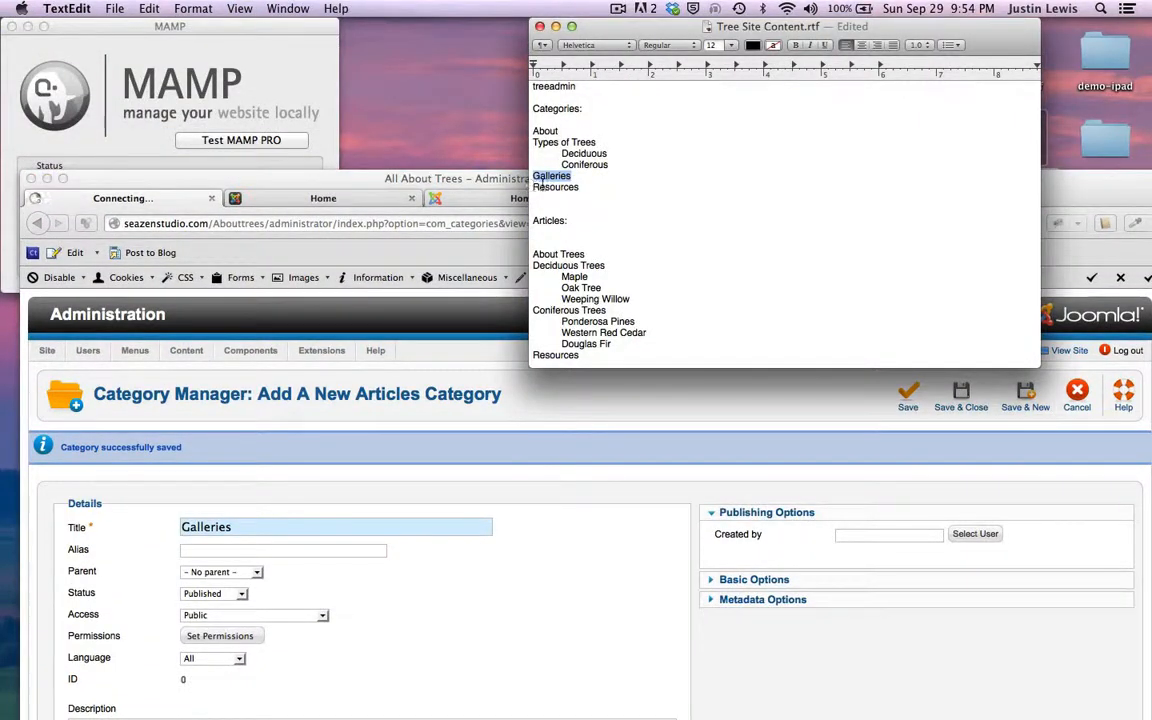
double_click(543, 186)
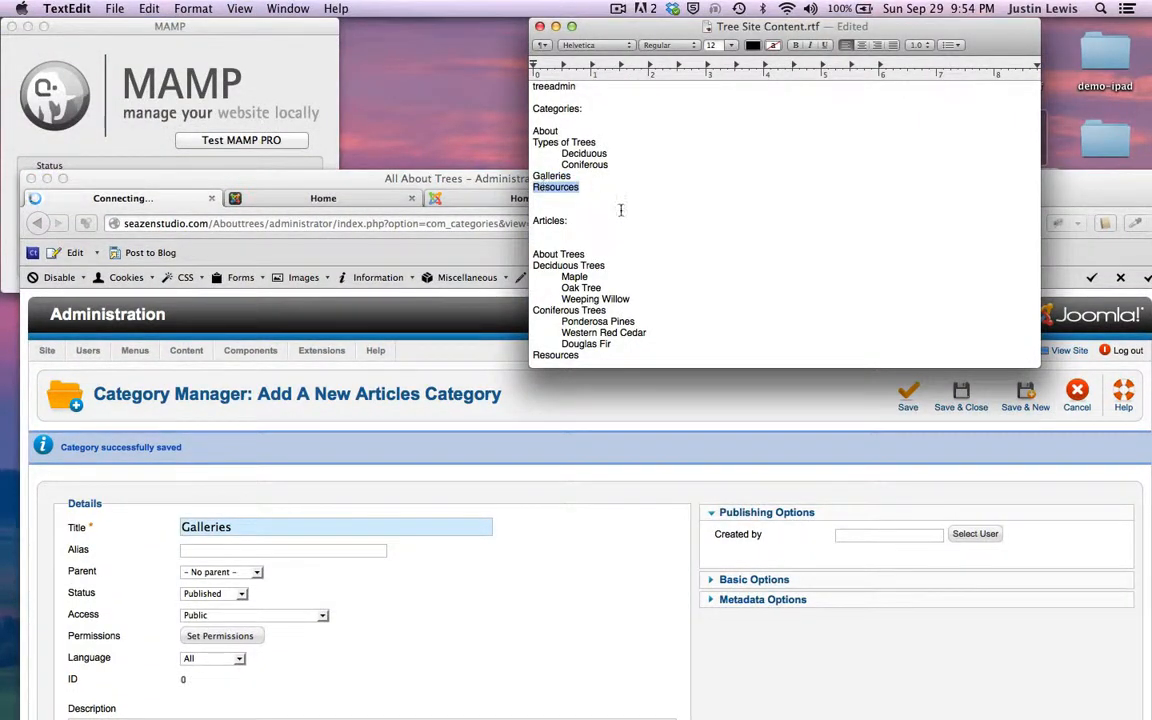
scroll(620, 210, down, 20)
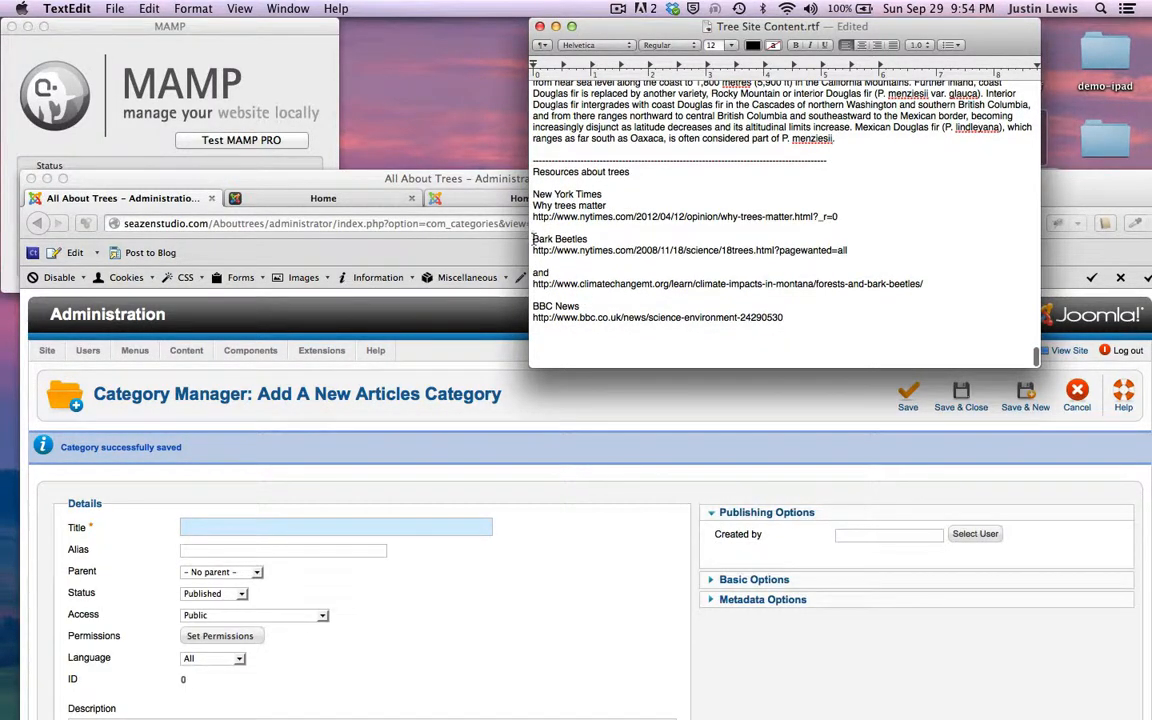
drag(533, 239, 687, 239)
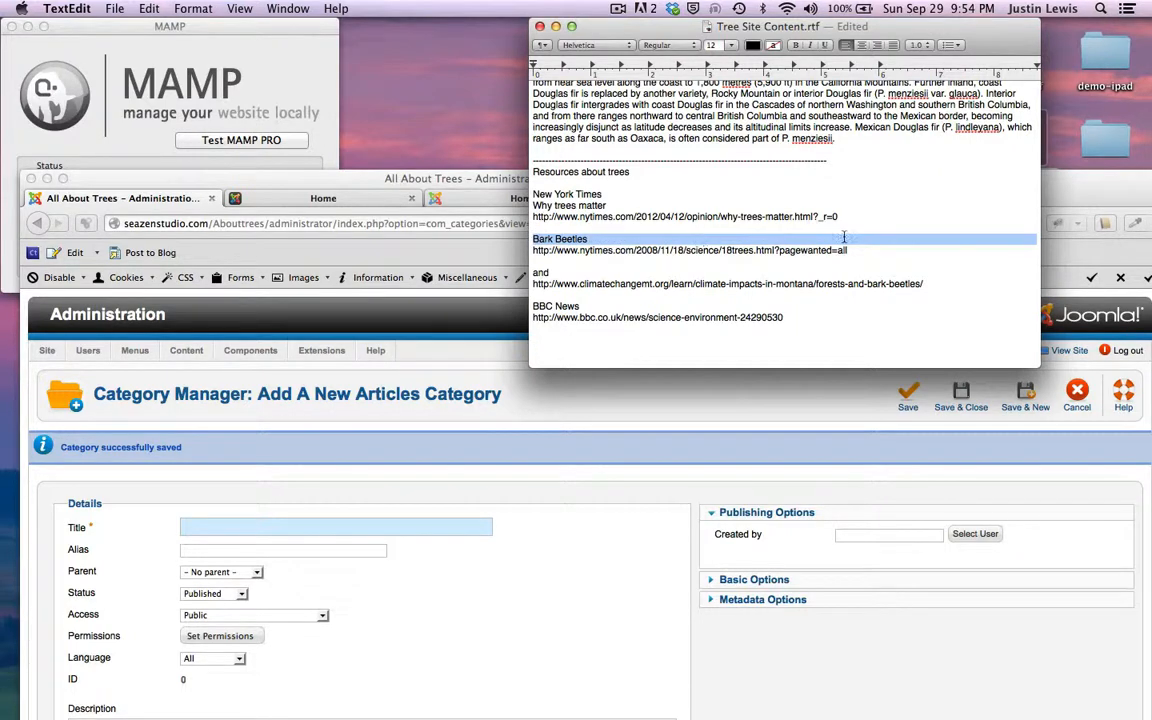
- Return to Firefox, title the new category Resources with no parent, and save and close it
click(438, 180)
drag(438, 180, 443, 29)
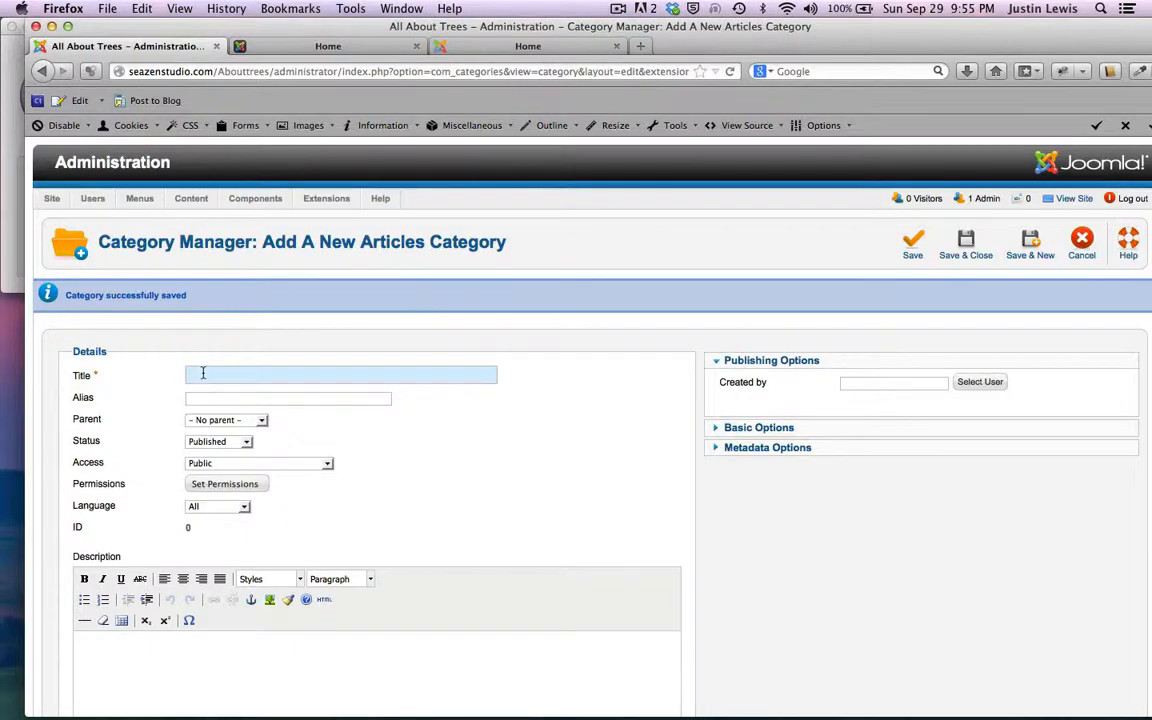
text(Resources)
scroll(553, 386, down, 2)
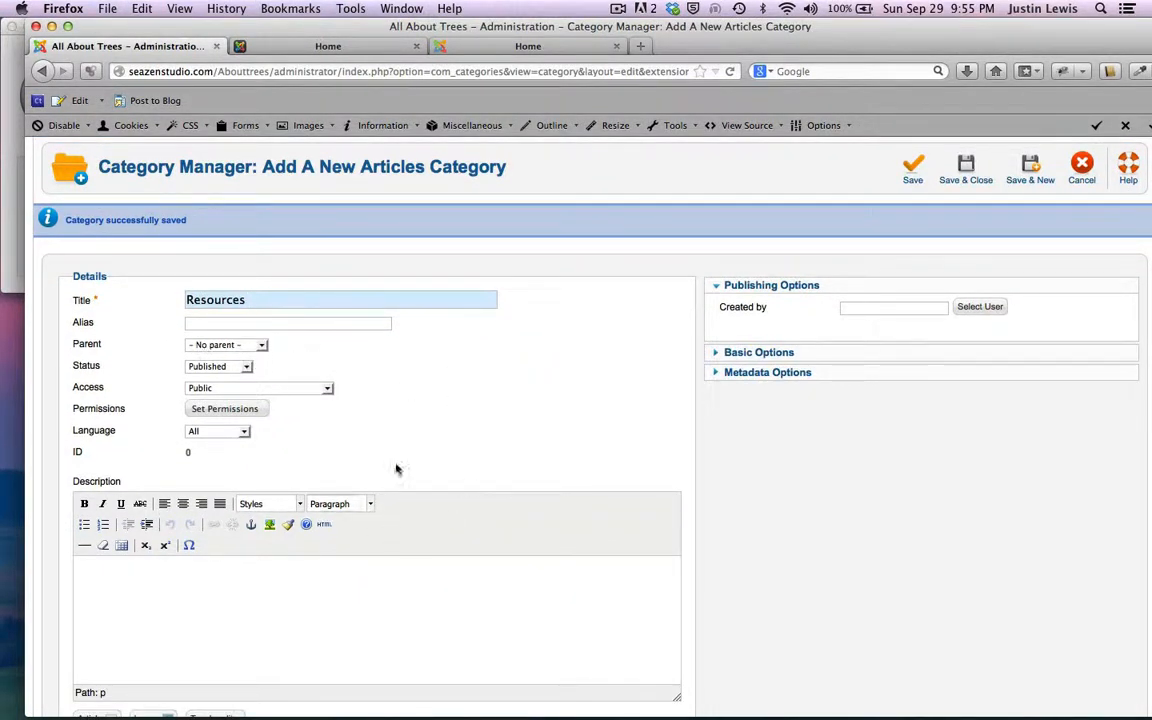
scroll(645, 363, up, 2)
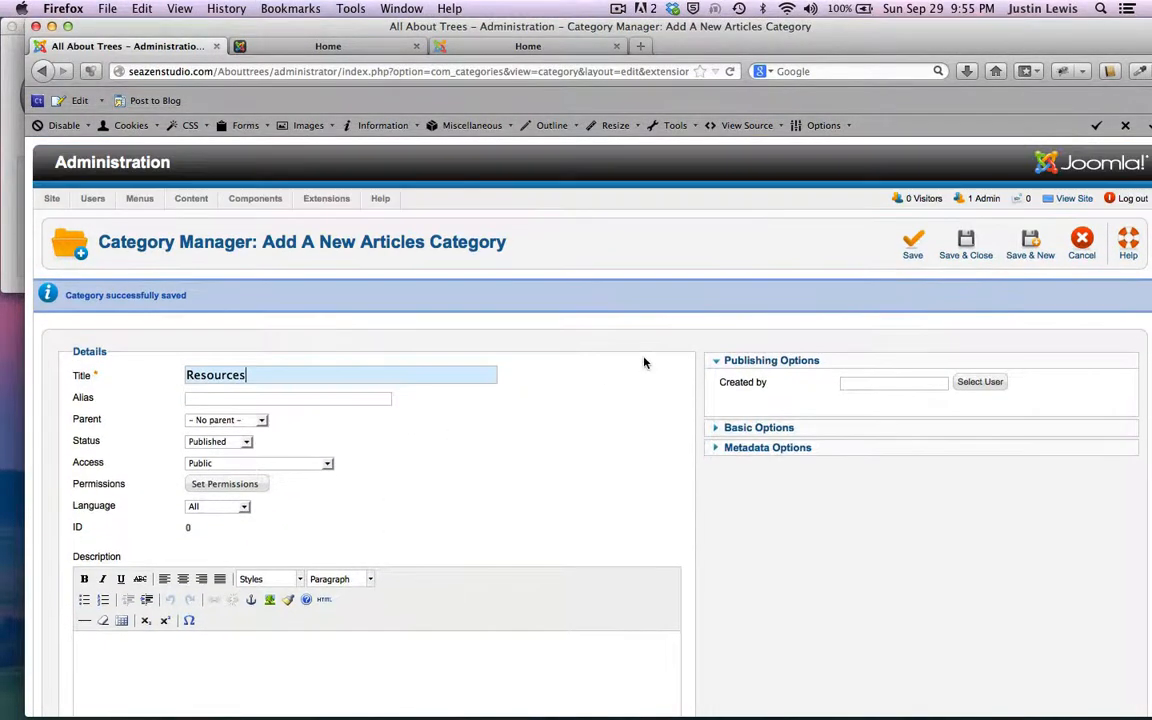
click(966, 254)
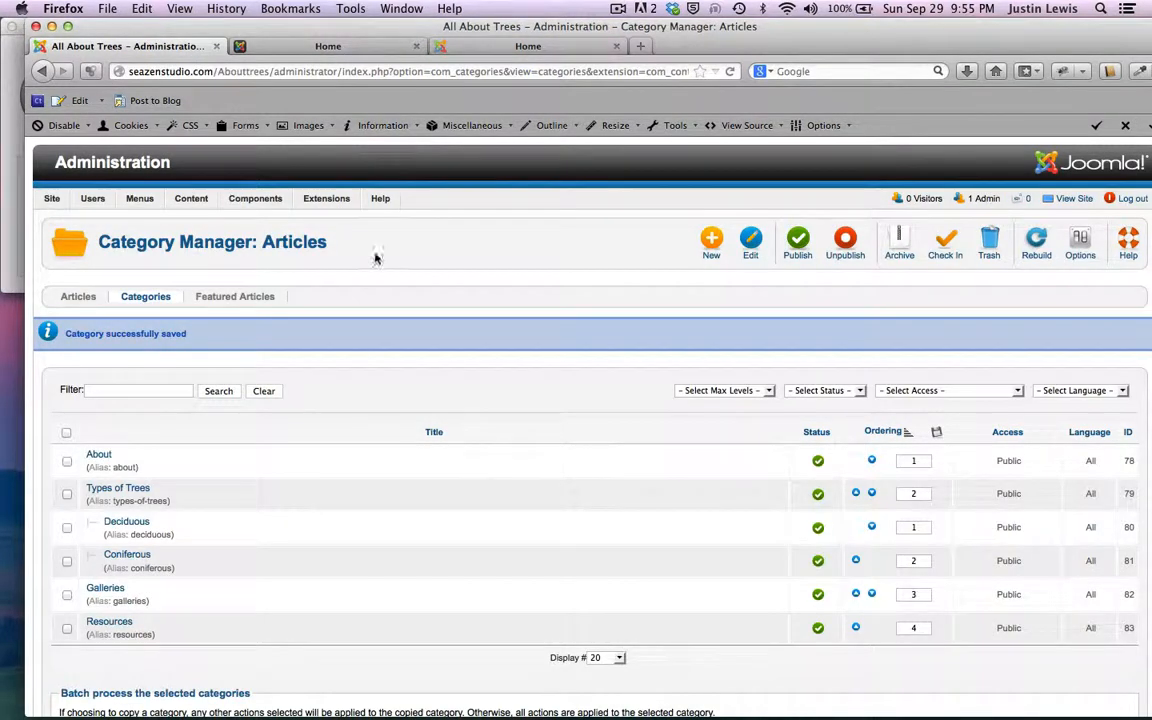
- Look over the nesting of the article categories and open the Deciduous category for editing
scroll(380, 270, down, 2)
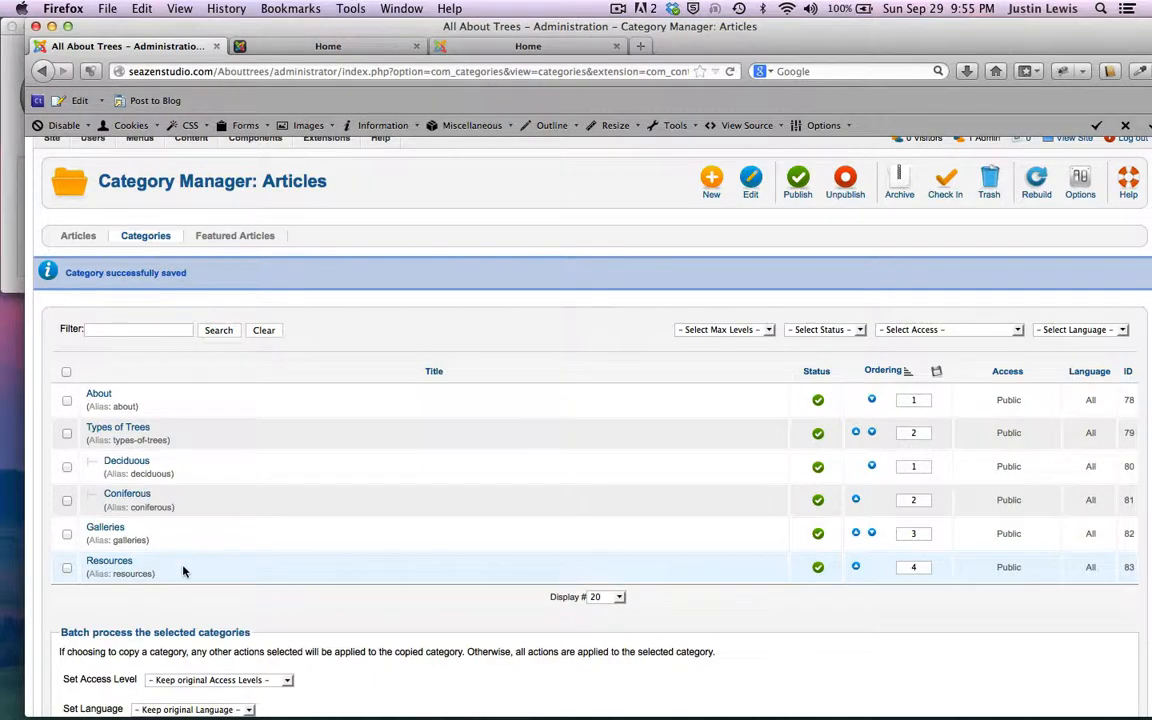
scroll(185, 568, down, 3)
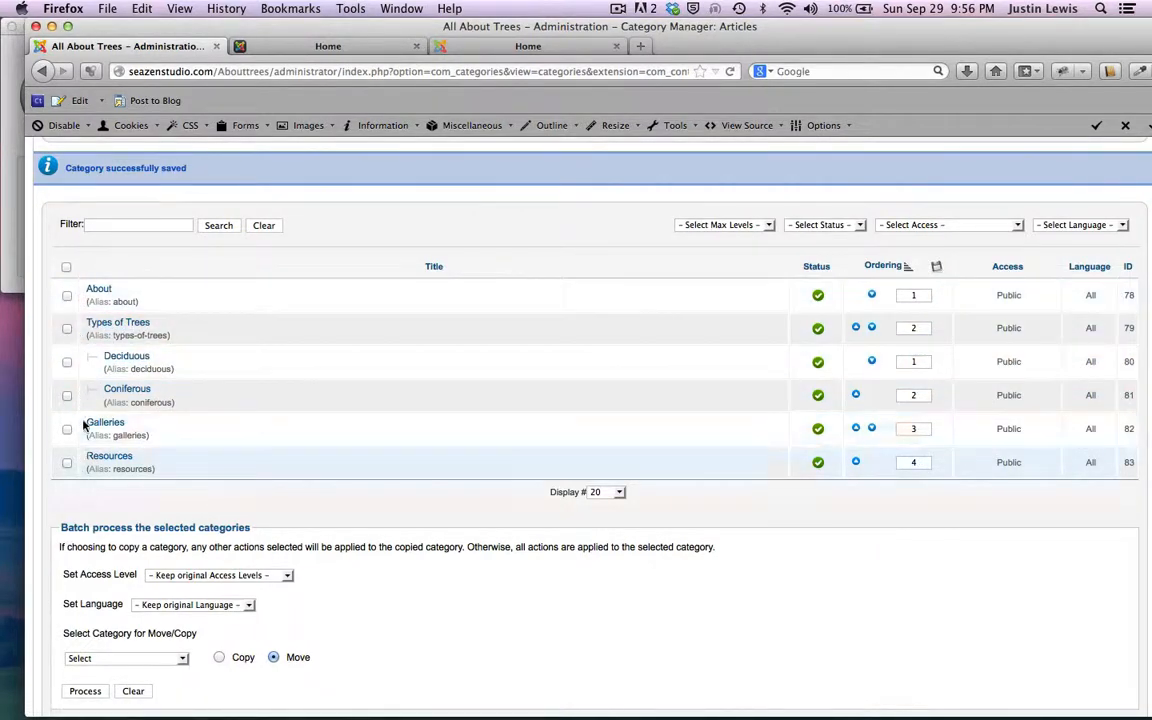
scroll(284, 269, up, 3)
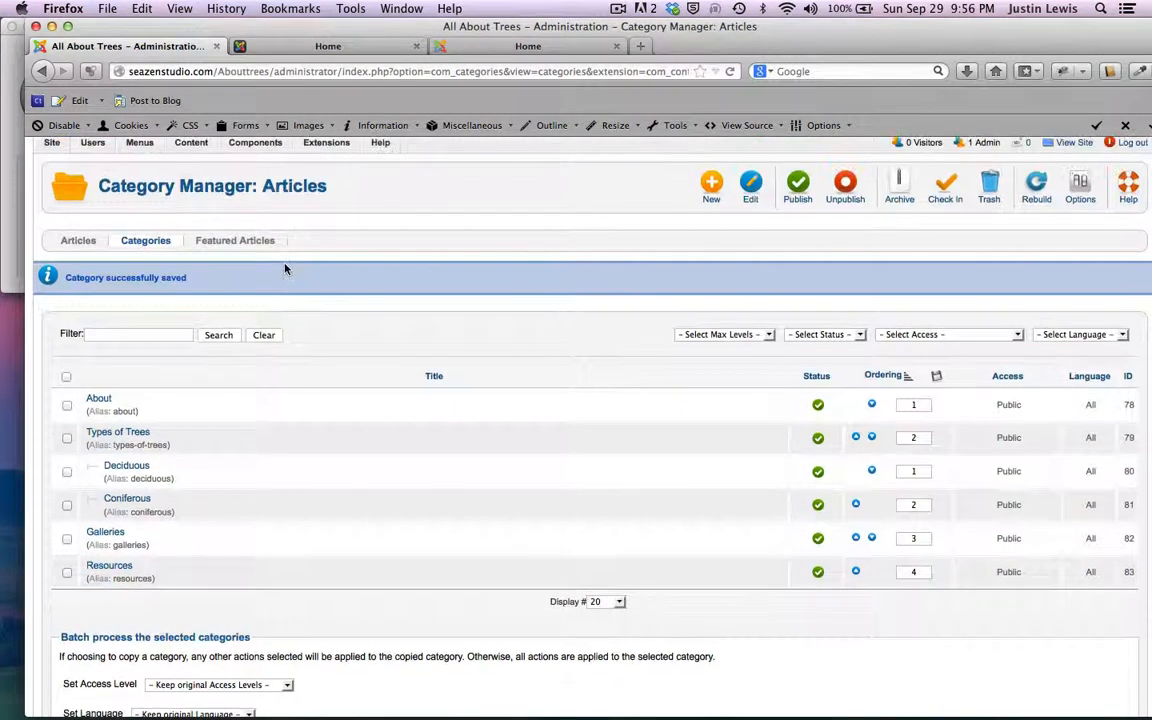
scroll(284, 269, down, 2)
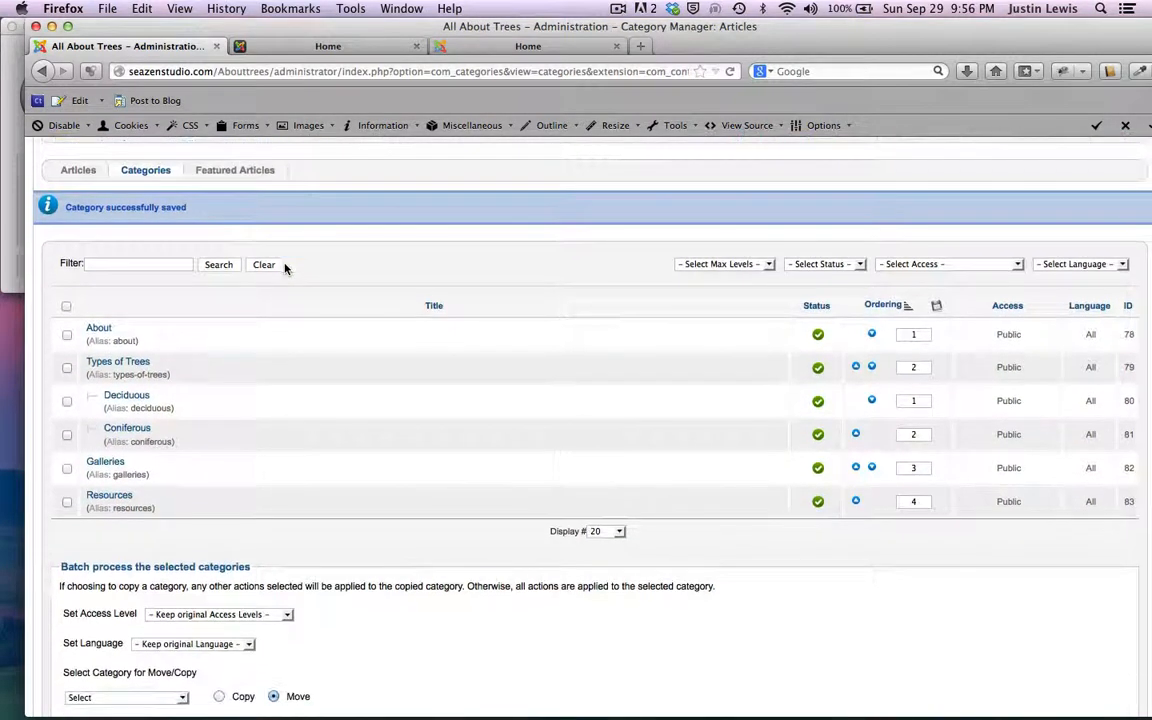
click(123, 397)
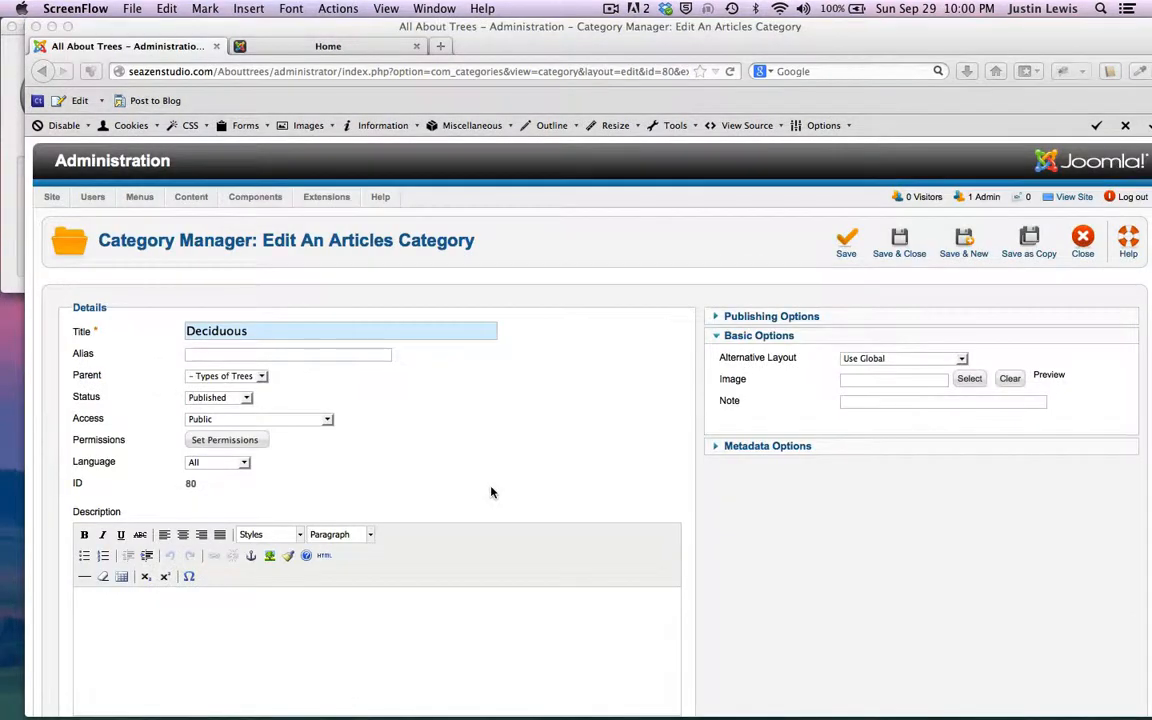
- Examine the Deciduous category's parent setting and the Alias field's explanation, keeping Types of Trees as the parent
scroll(489, 489, down, 3)
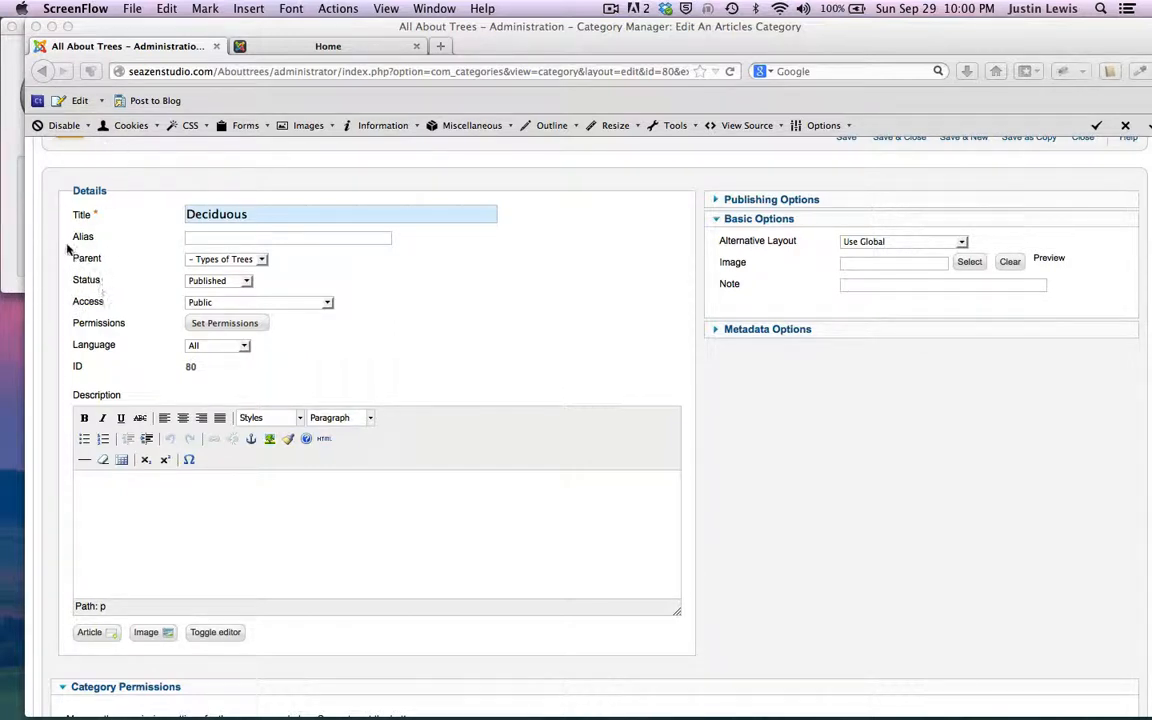
click(260, 260)
click(260, 260)
click(319, 267)
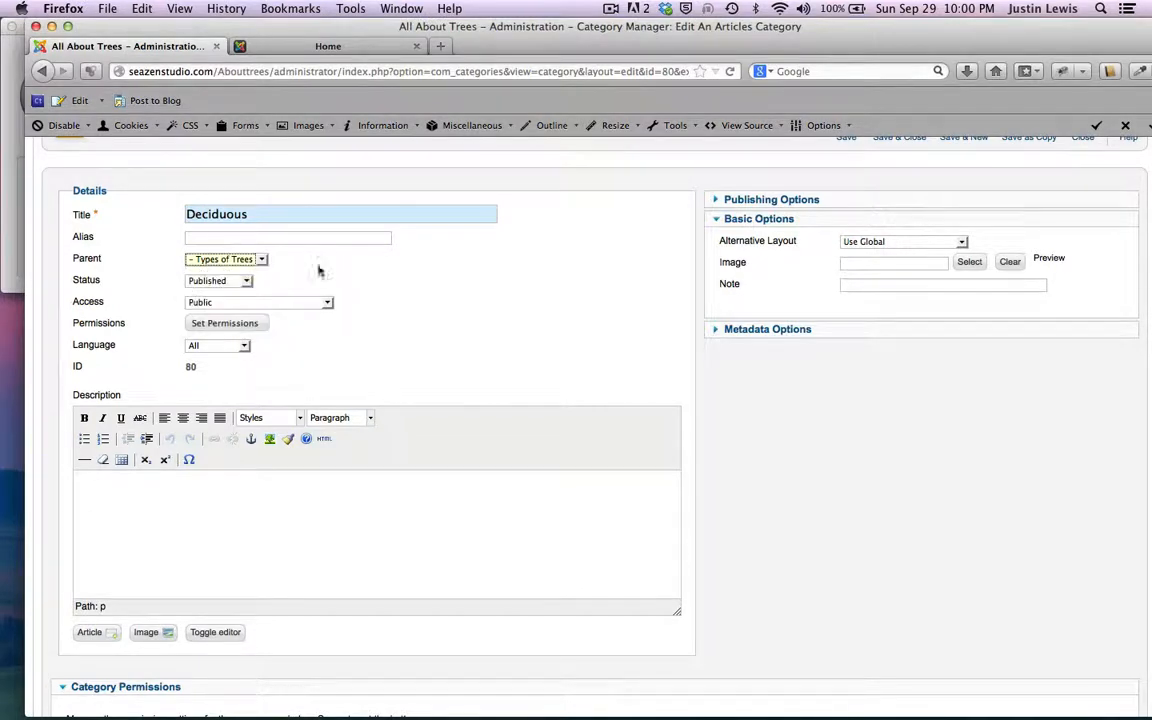
scroll(319, 268, up, 3)
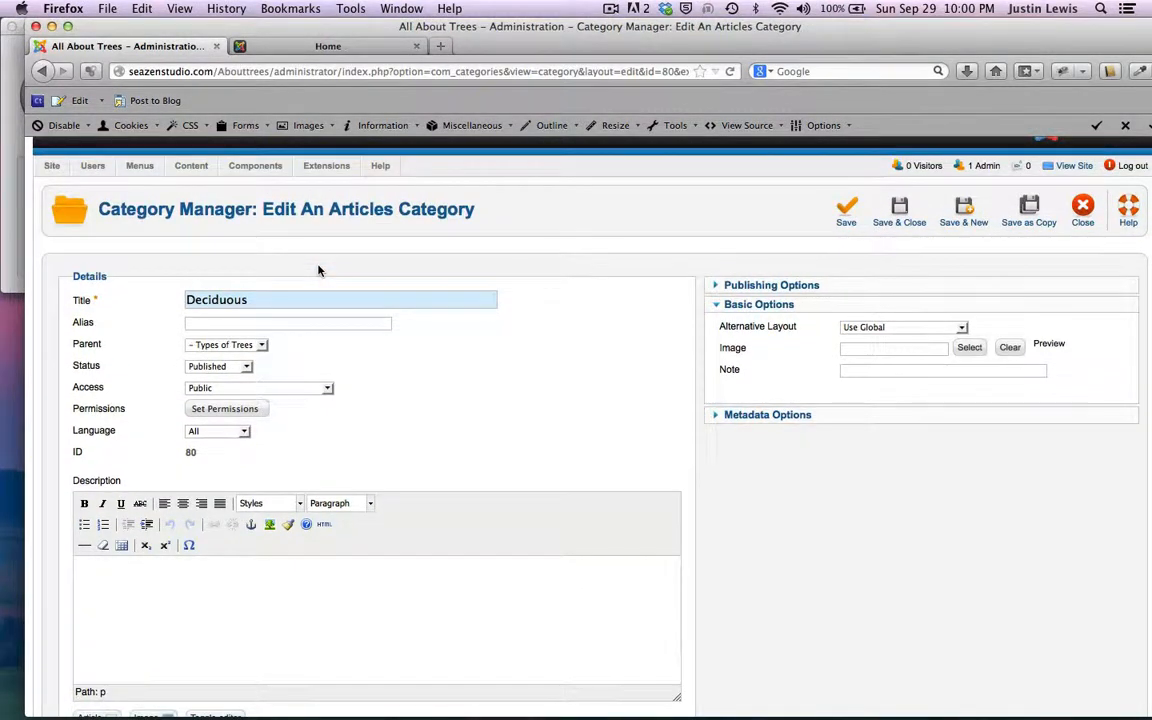
mouse_move(86, 322)
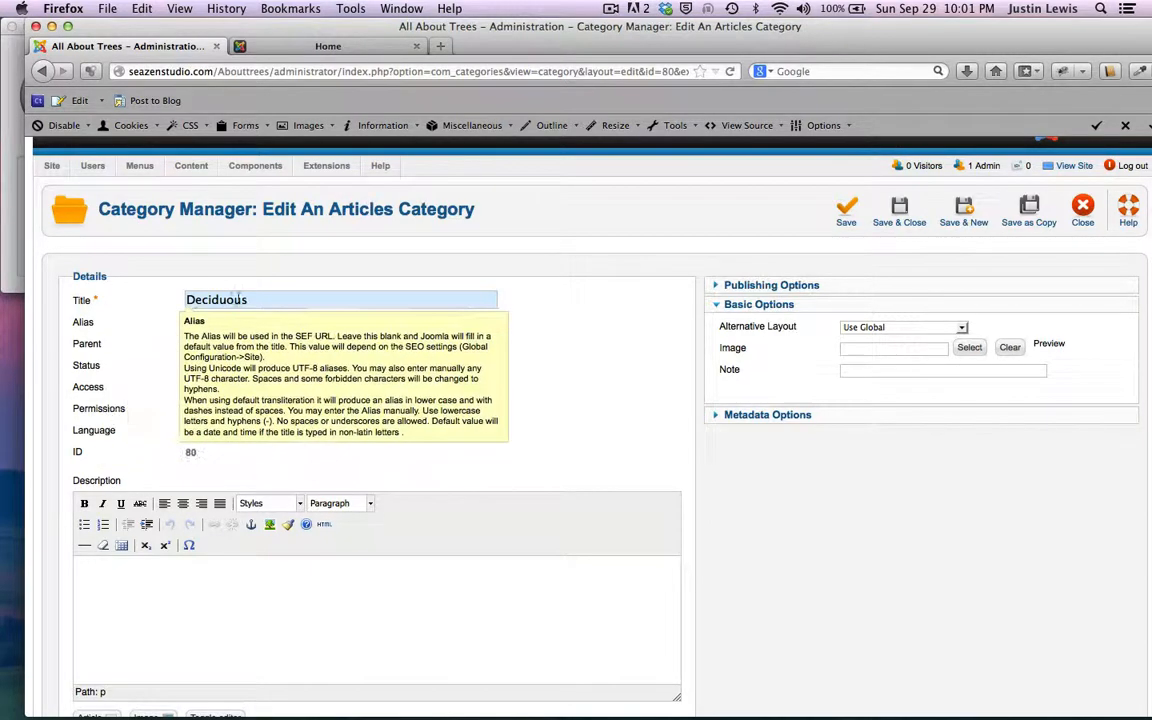
- Save the Deciduous category with its alias left blank, check the alias, and save and close it
click(842, 212)
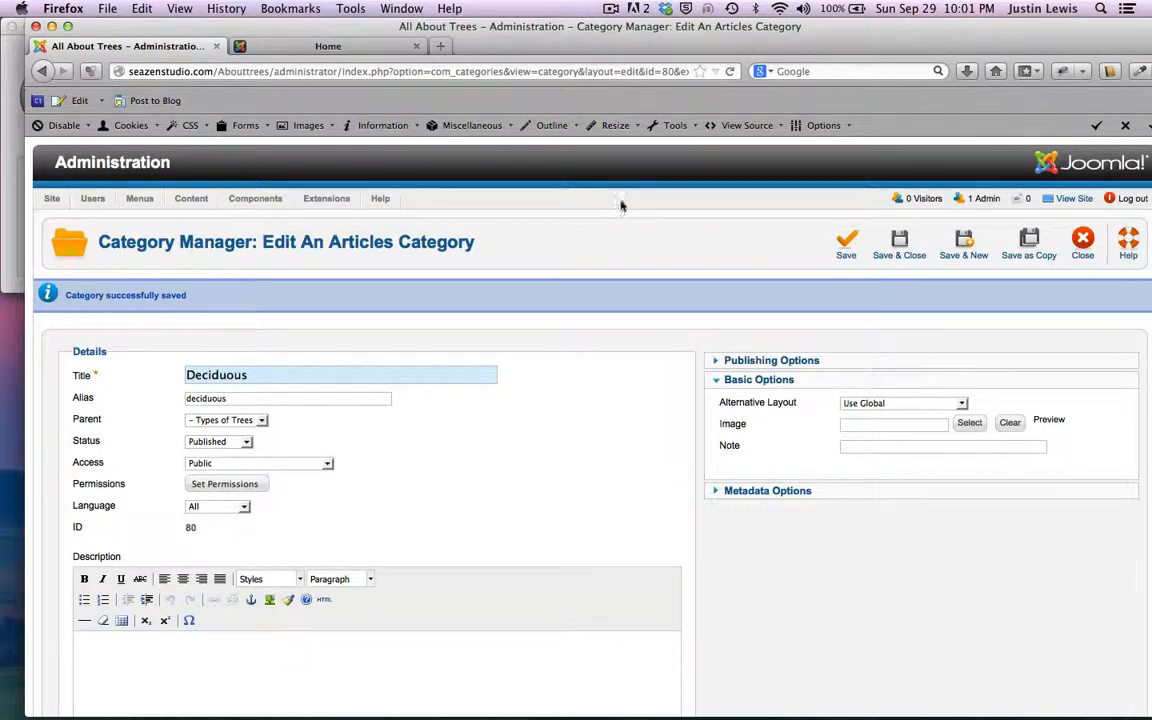
click(899, 254)
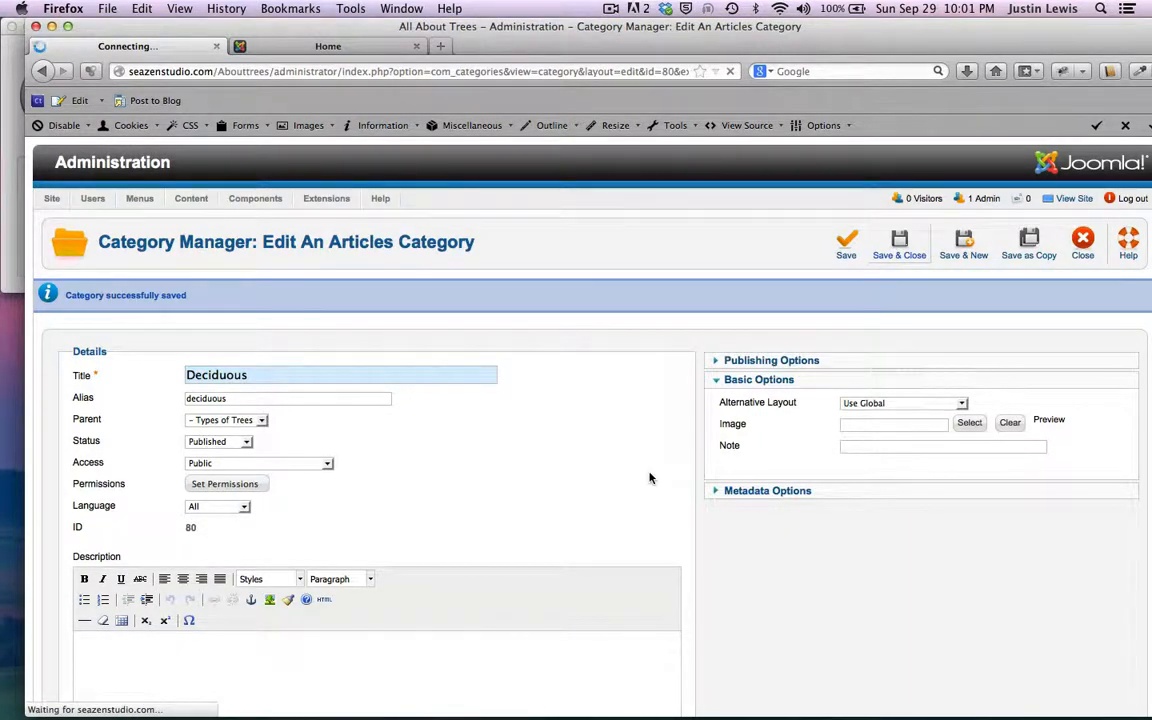
scroll(649, 478, down, 5)
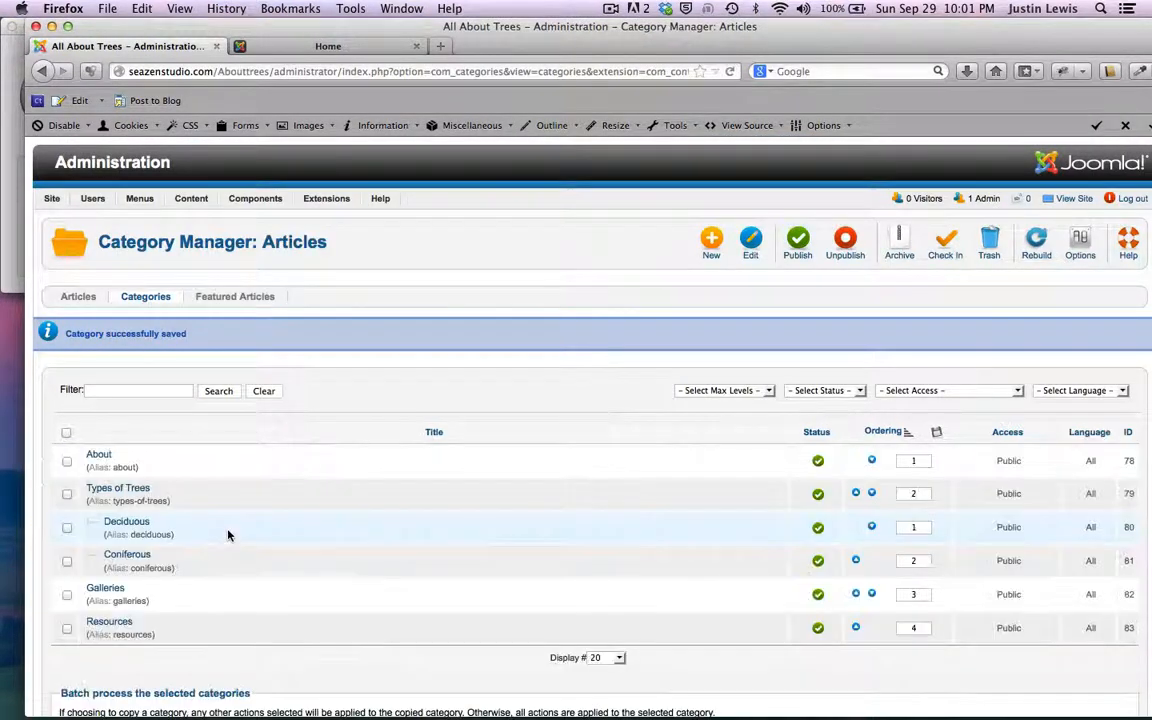
- Select the About category to review the actions available for it, and clear the selection
scroll(228, 535, down, 3)
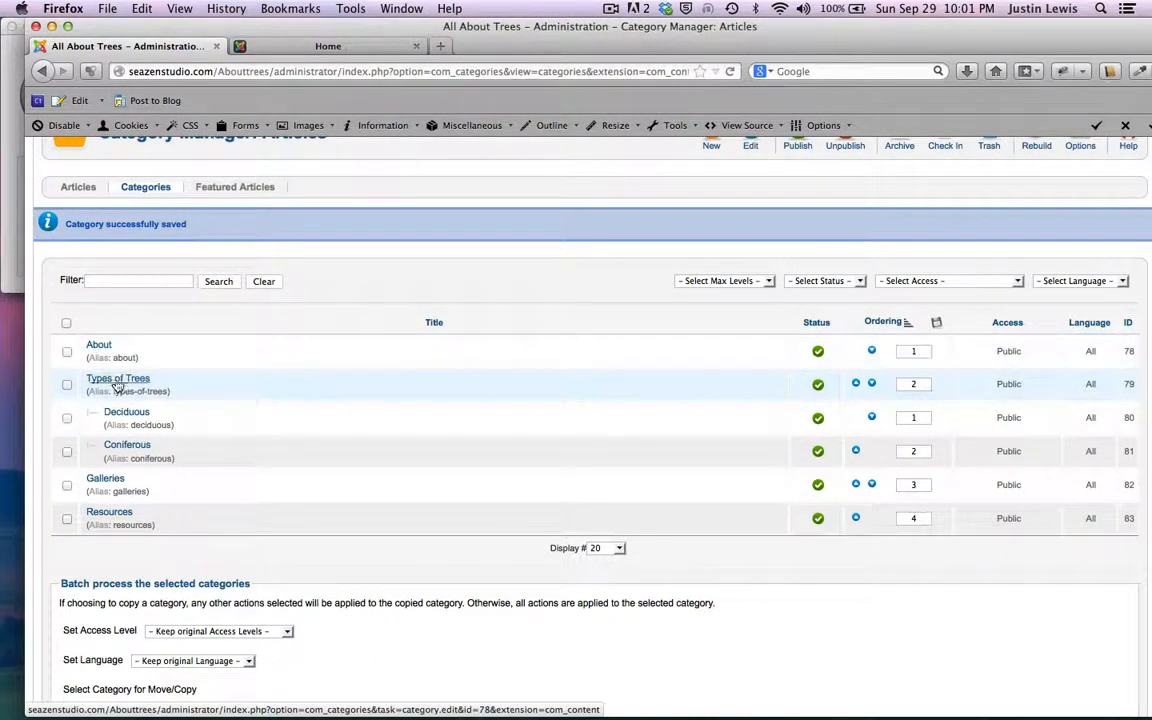
click(67, 352)
scroll(334, 406, up, 3)
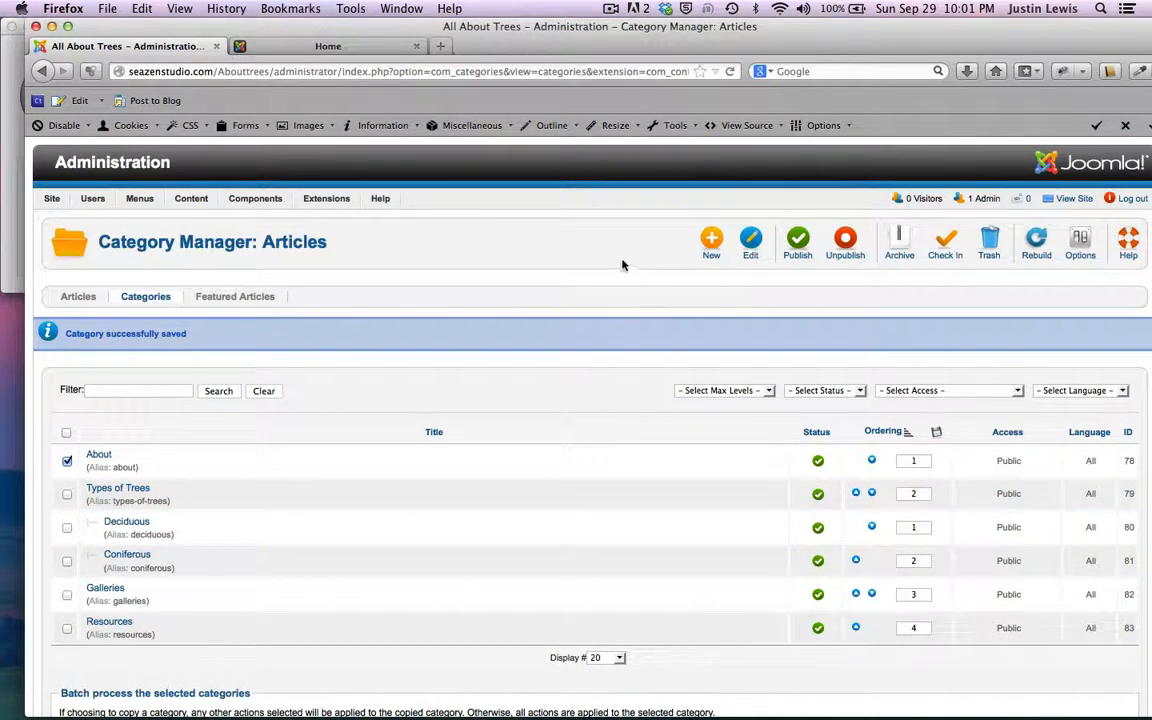
click(67, 461)
scroll(406, 400, down, 3)
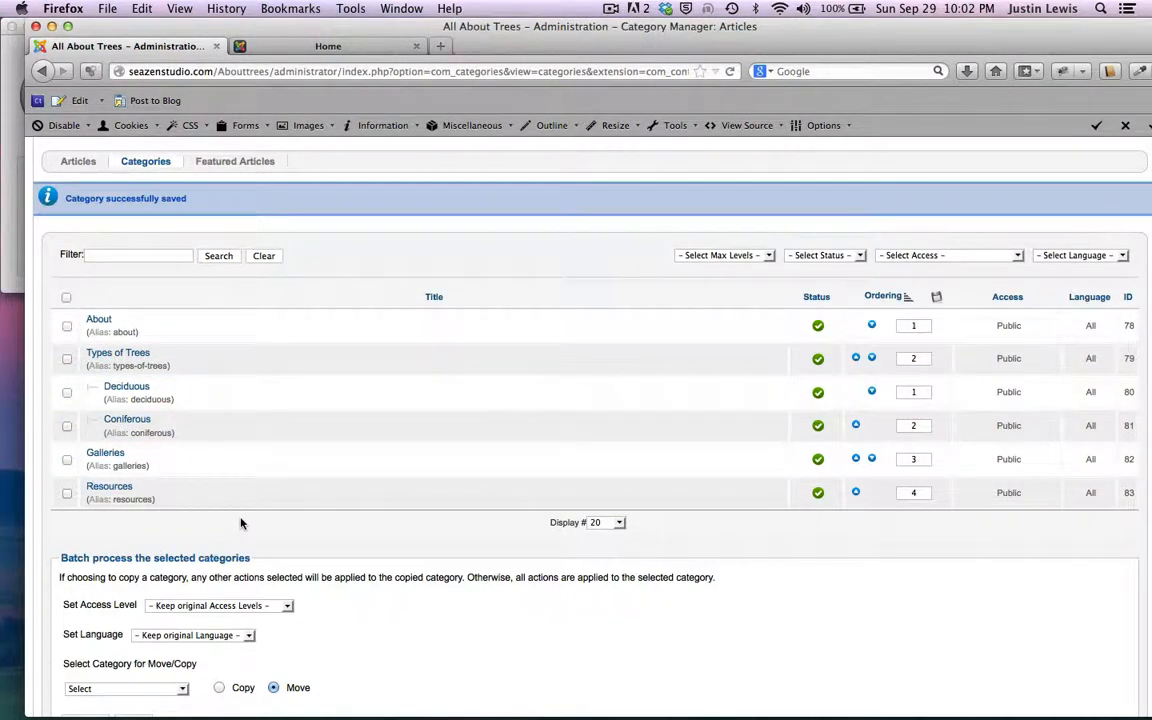
scroll(240, 522, up, 1)
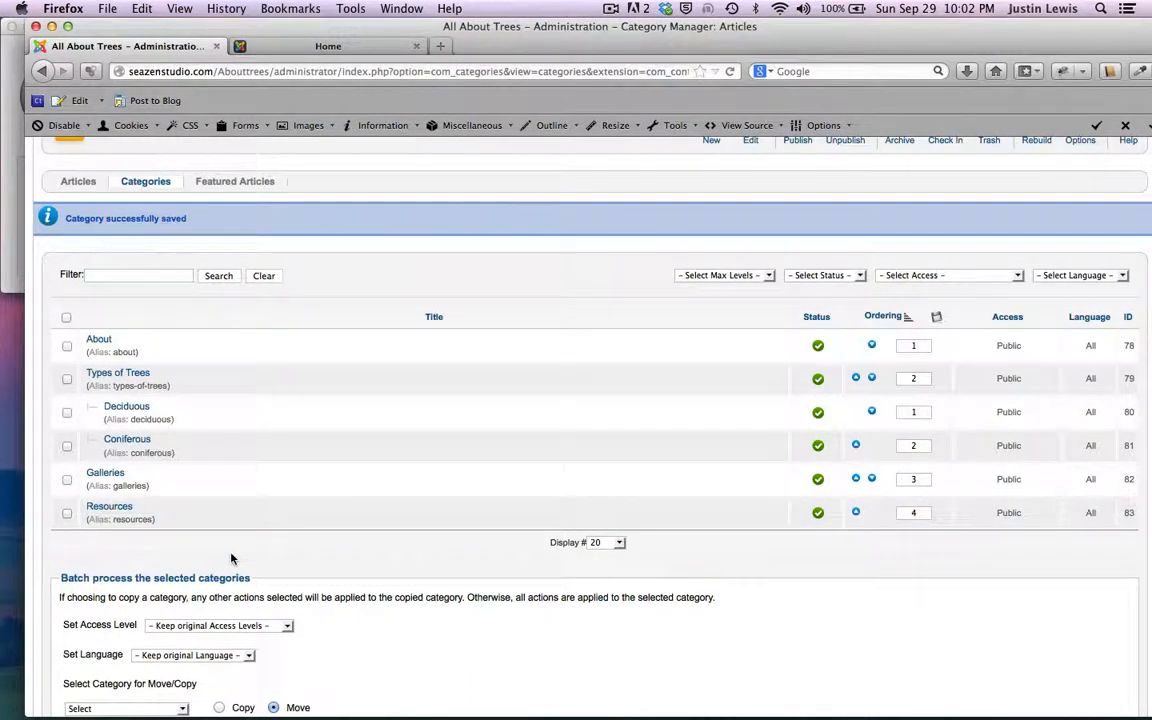